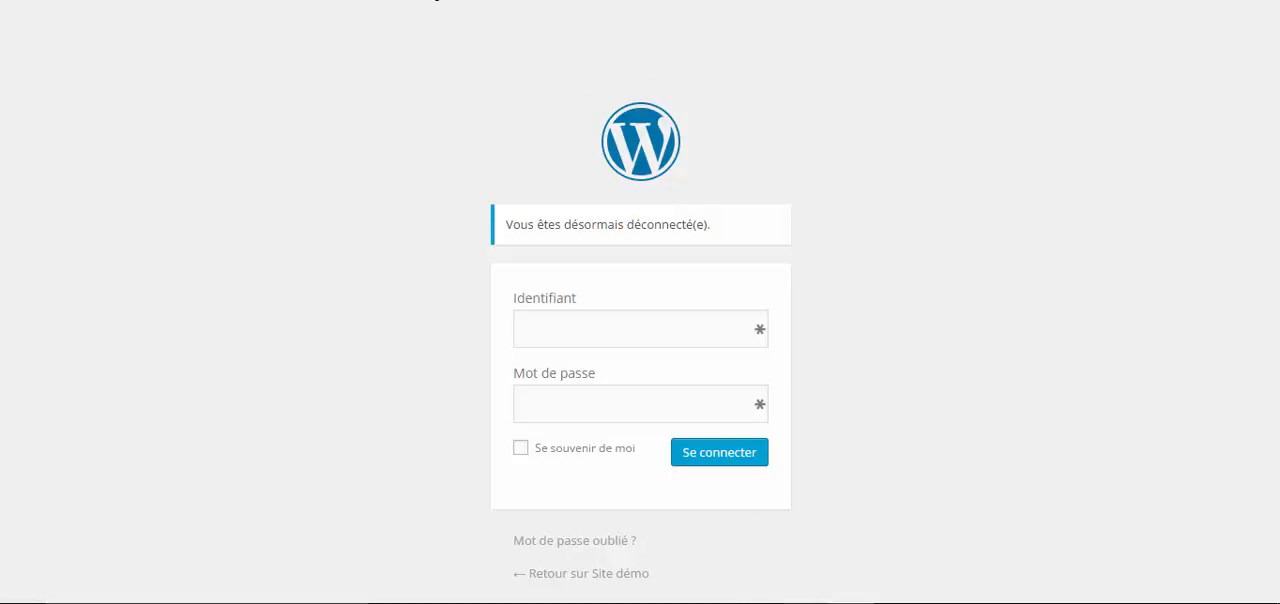
- Review the login addresses monsiteweb.com/wp-admin and monsiteweb.com/wp-login.php in the Paint window and return to the WordPress login page
click(803, 603)
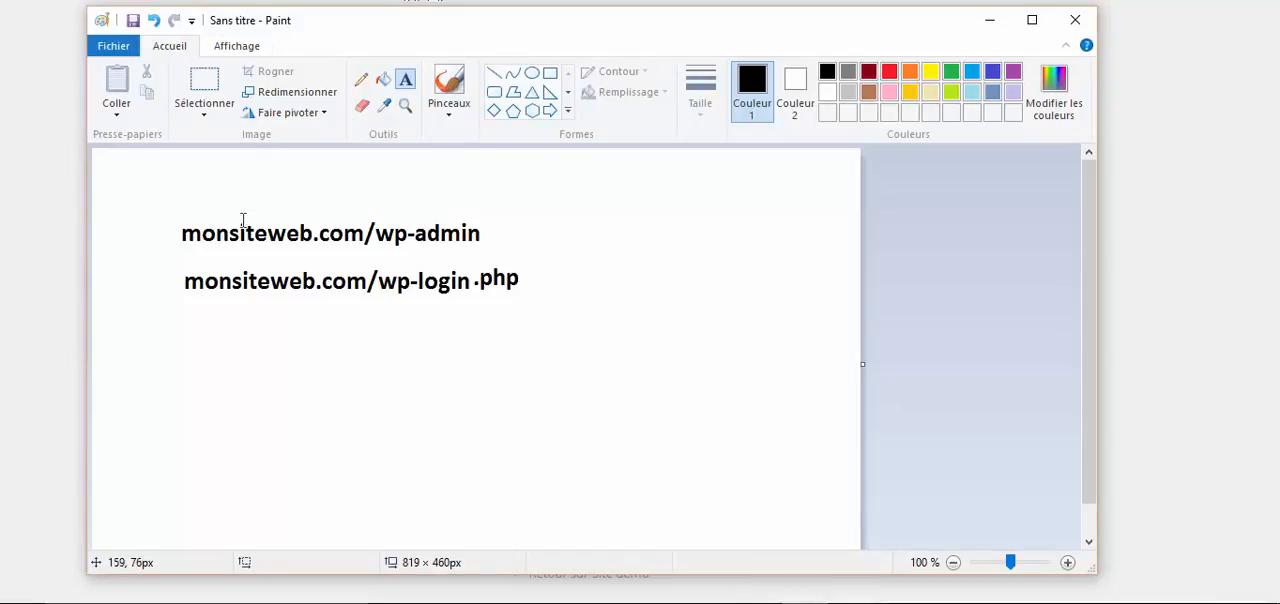
click(185, 236)
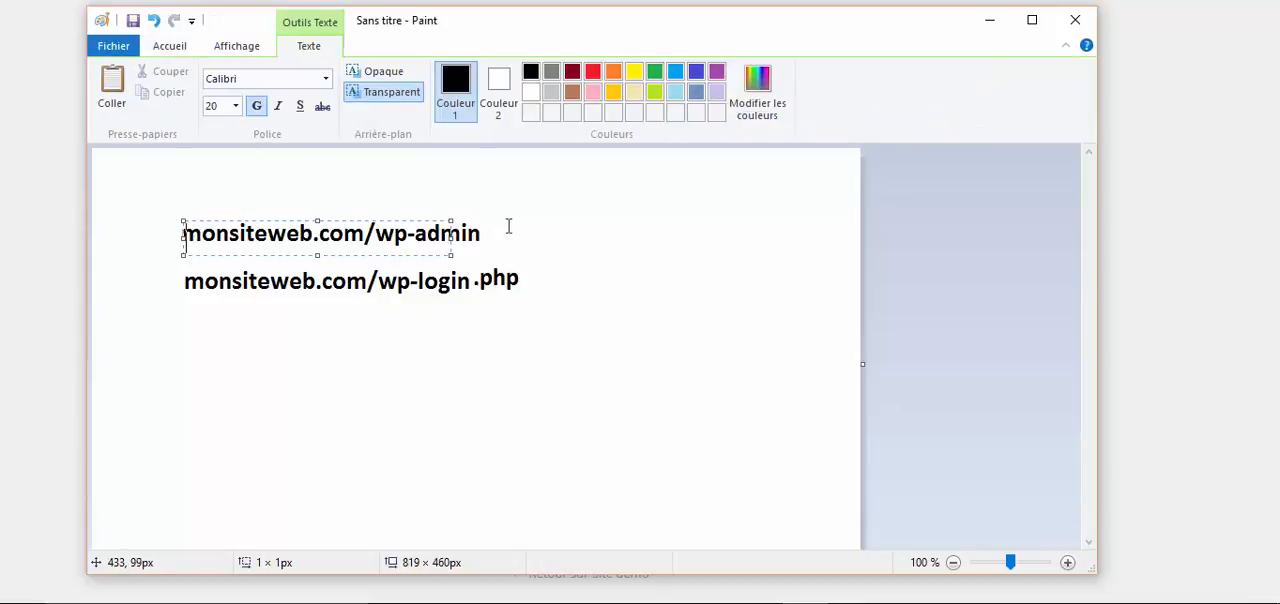
click(520, 180)
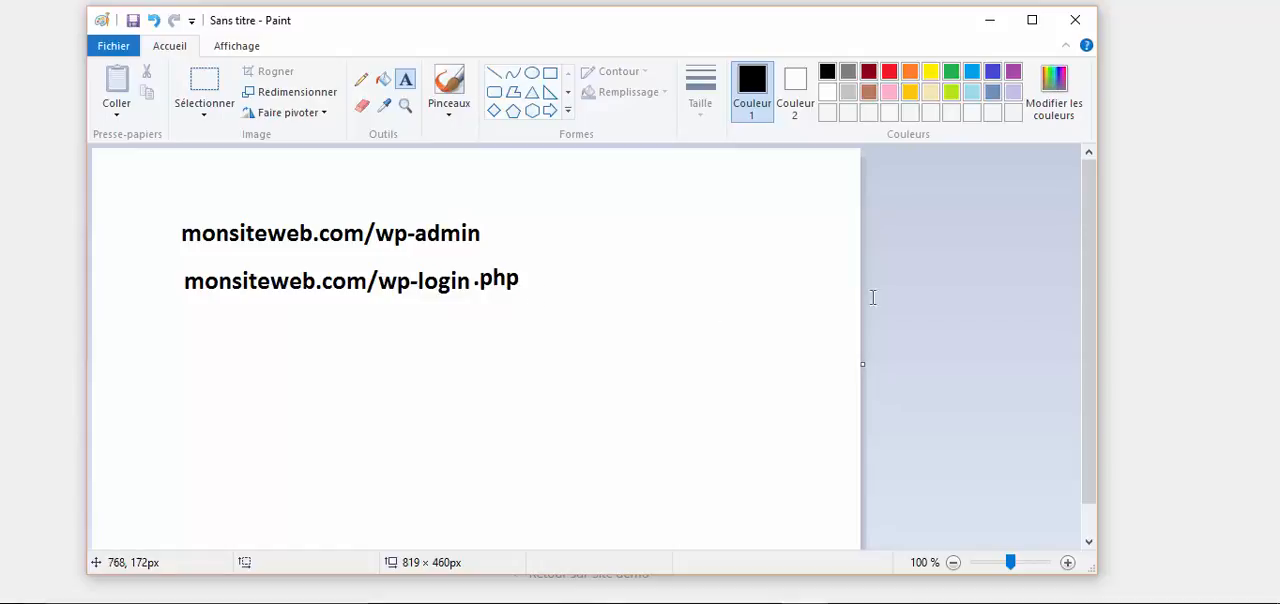
click(1129, 249)
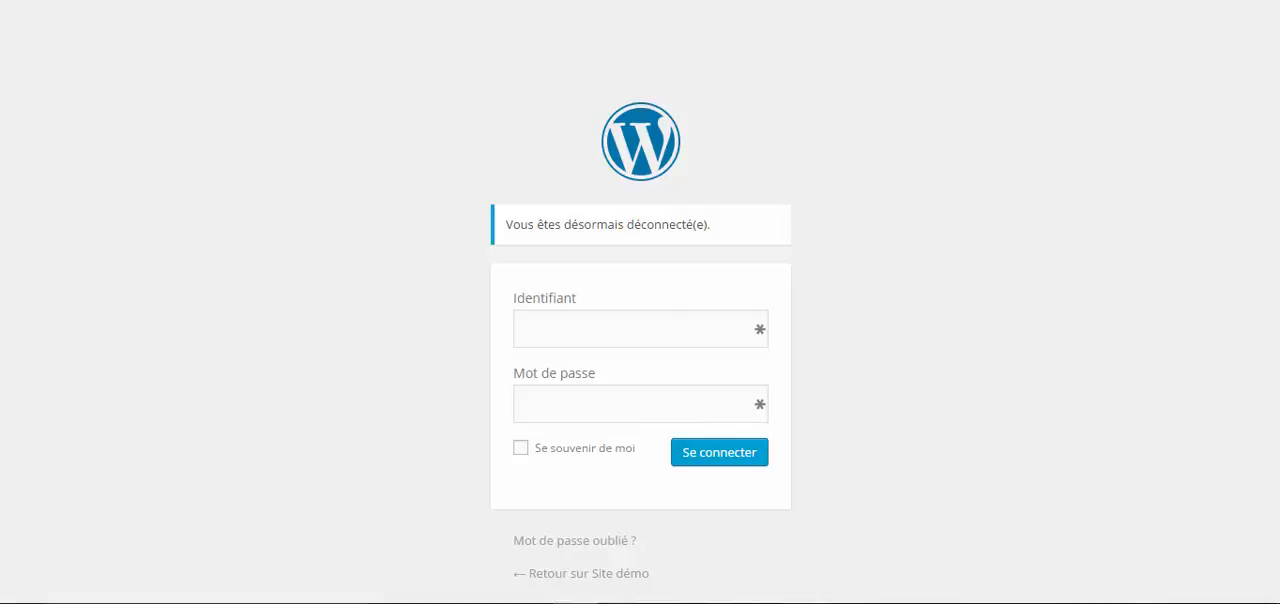
click(805, 600)
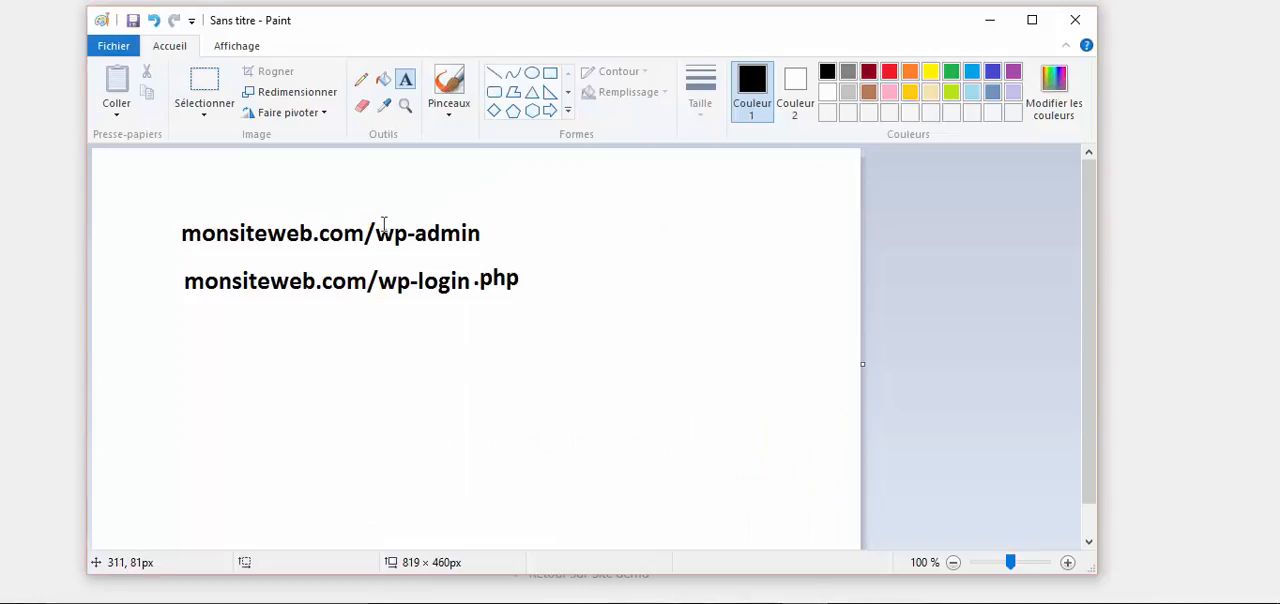
click(1143, 203)
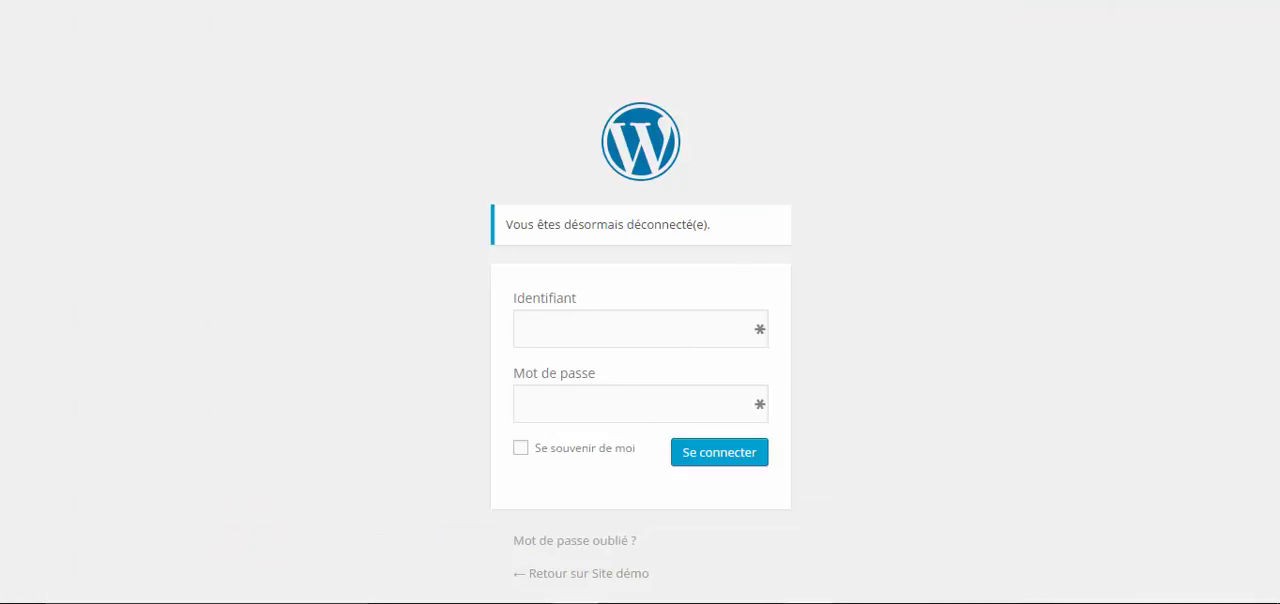
click(789, 598)
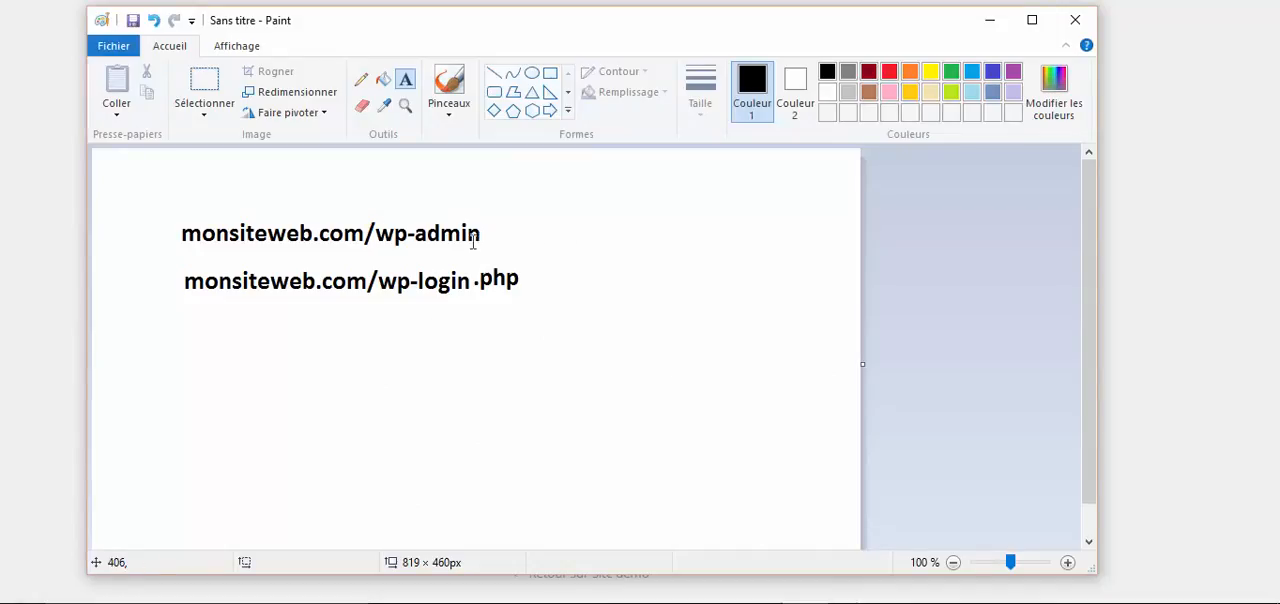
drag(379, 233, 501, 250)
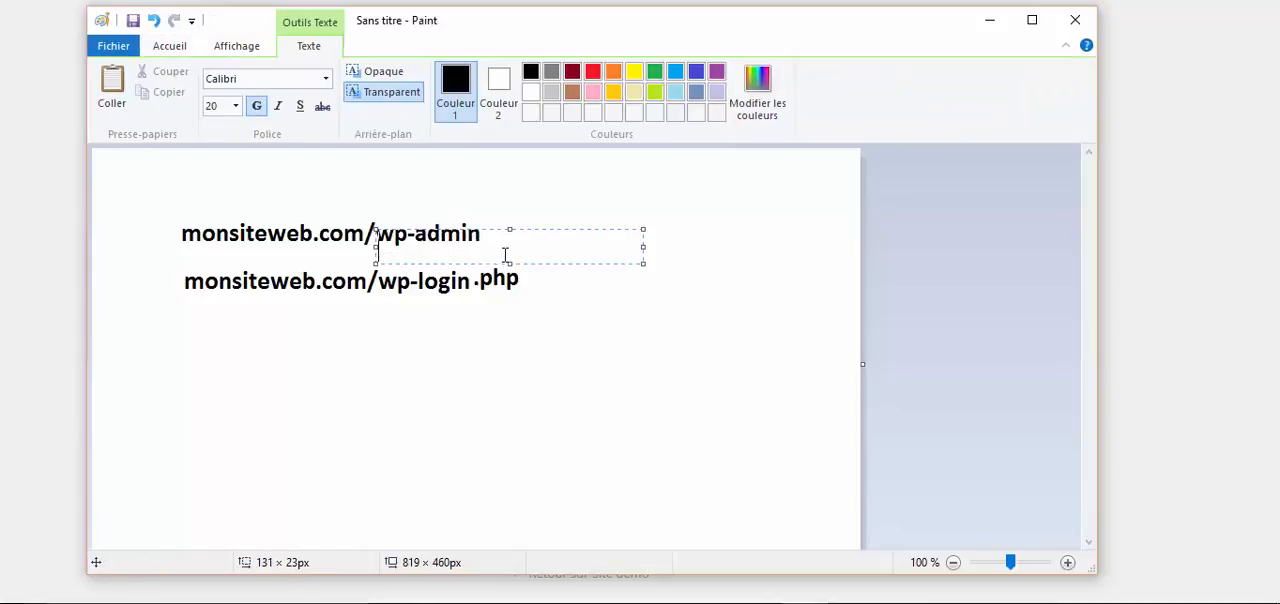
click(531, 197)
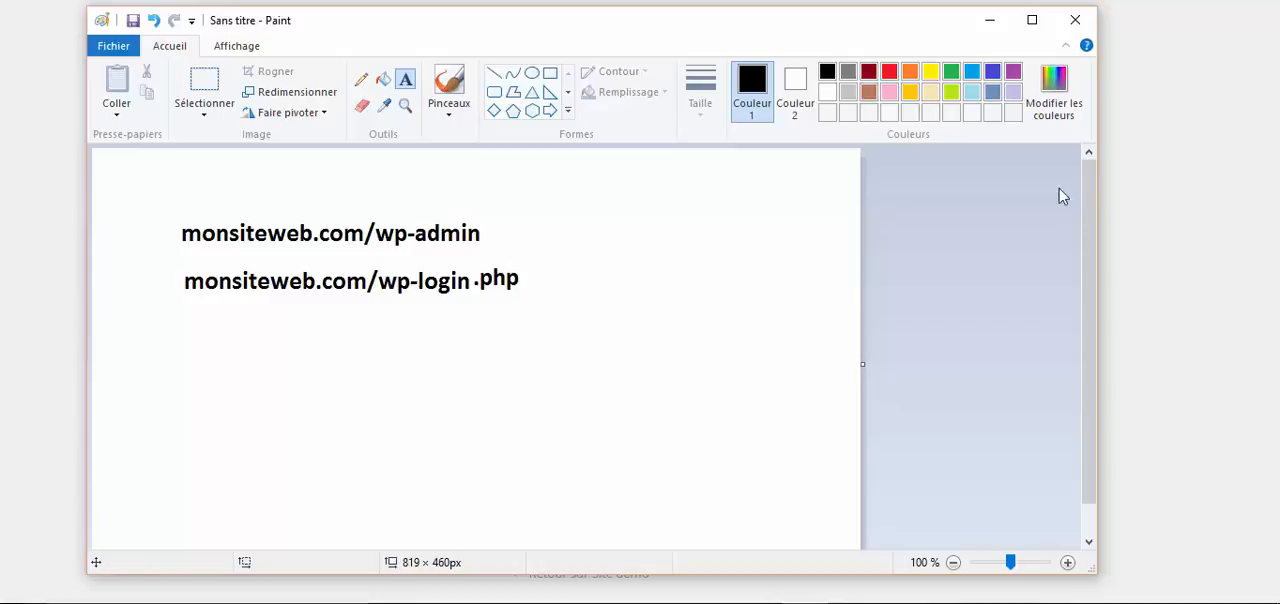
click(1114, 200)
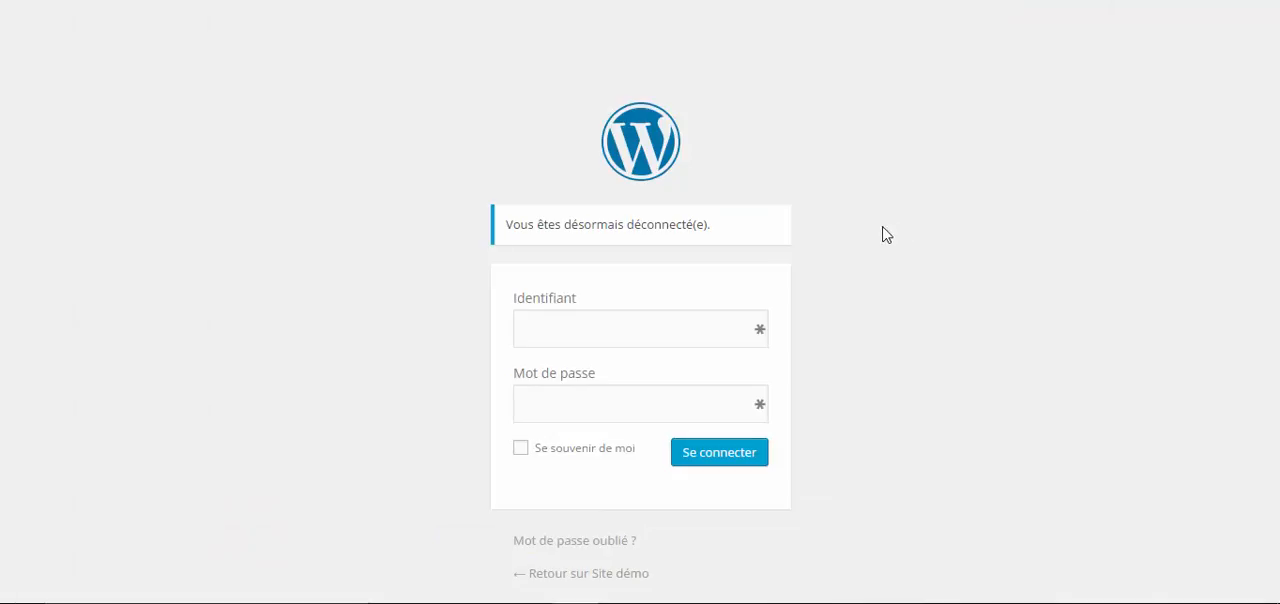
- Log in to the WordPress site with the username "test" and the account password
click(685, 334)
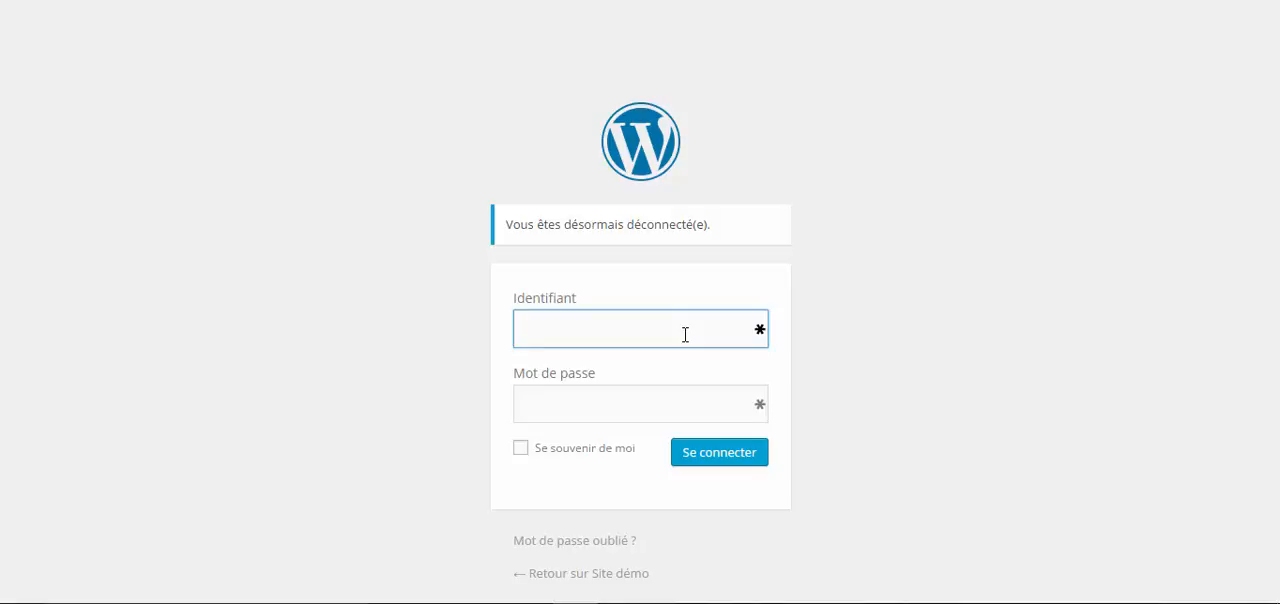
text(test)
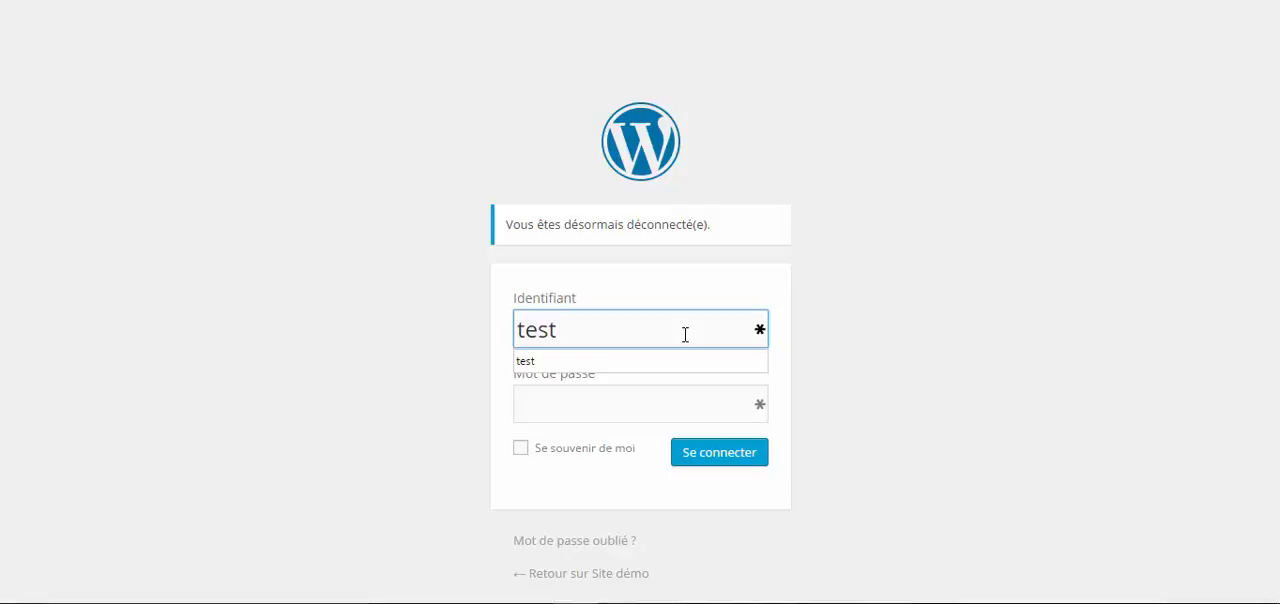
click(617, 404)
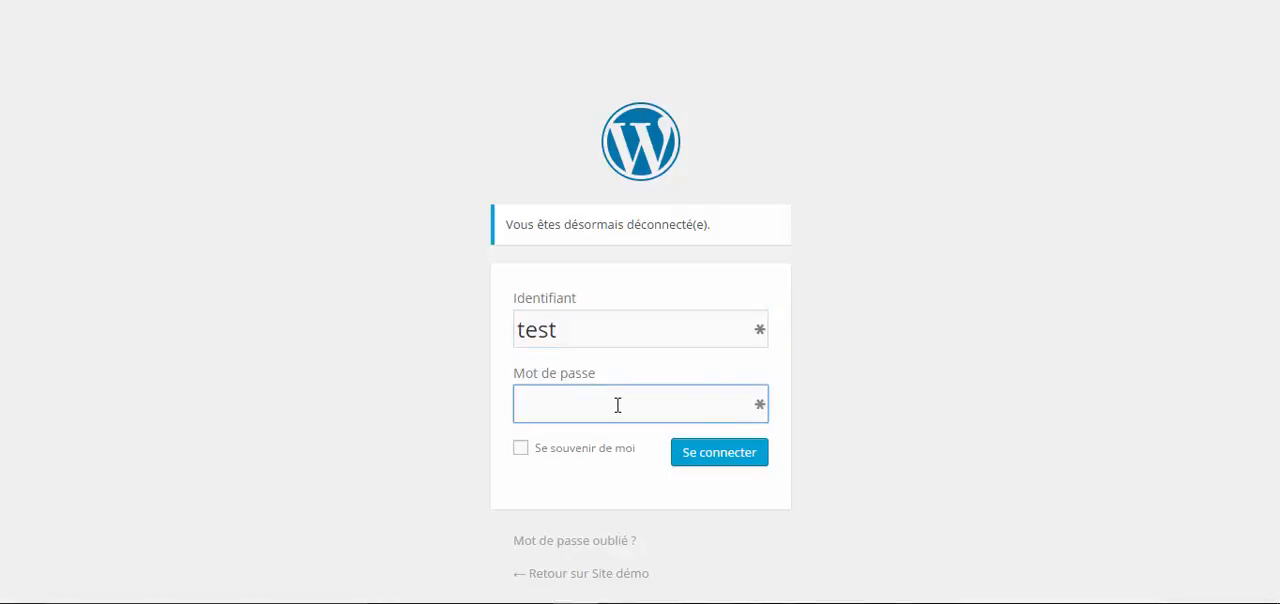
text(password)
click(736, 463)
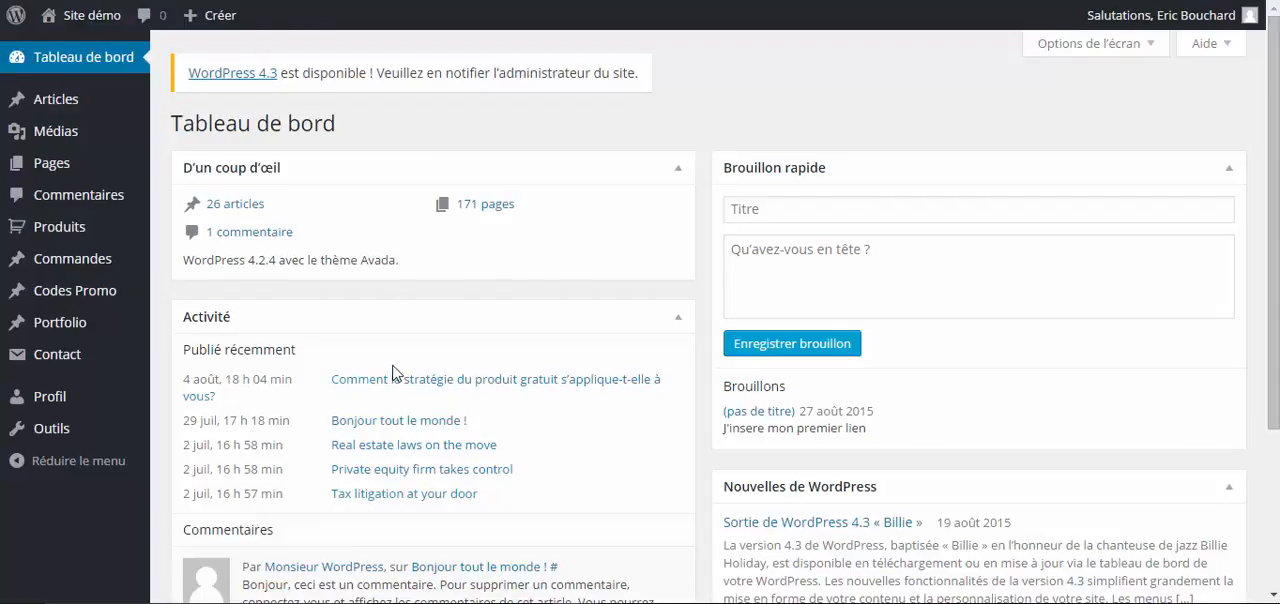
- Look over the dashboard's activity and news sections and open the list of all articles
scroll(395, 372, down, 2)
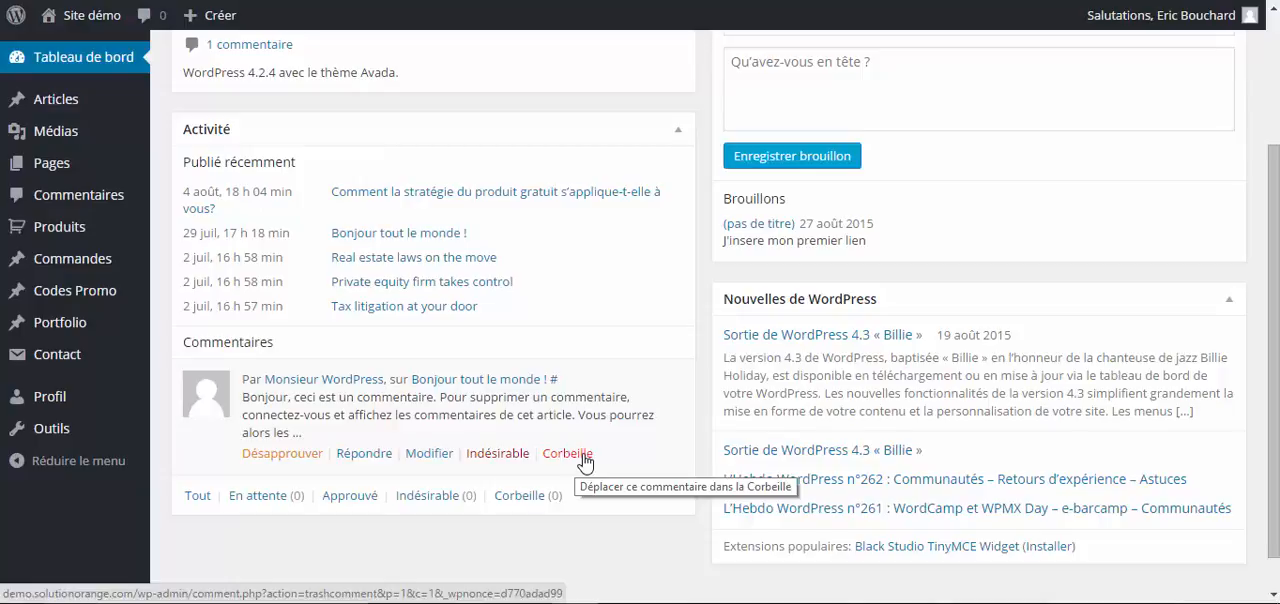
scroll(585, 462, up, 2)
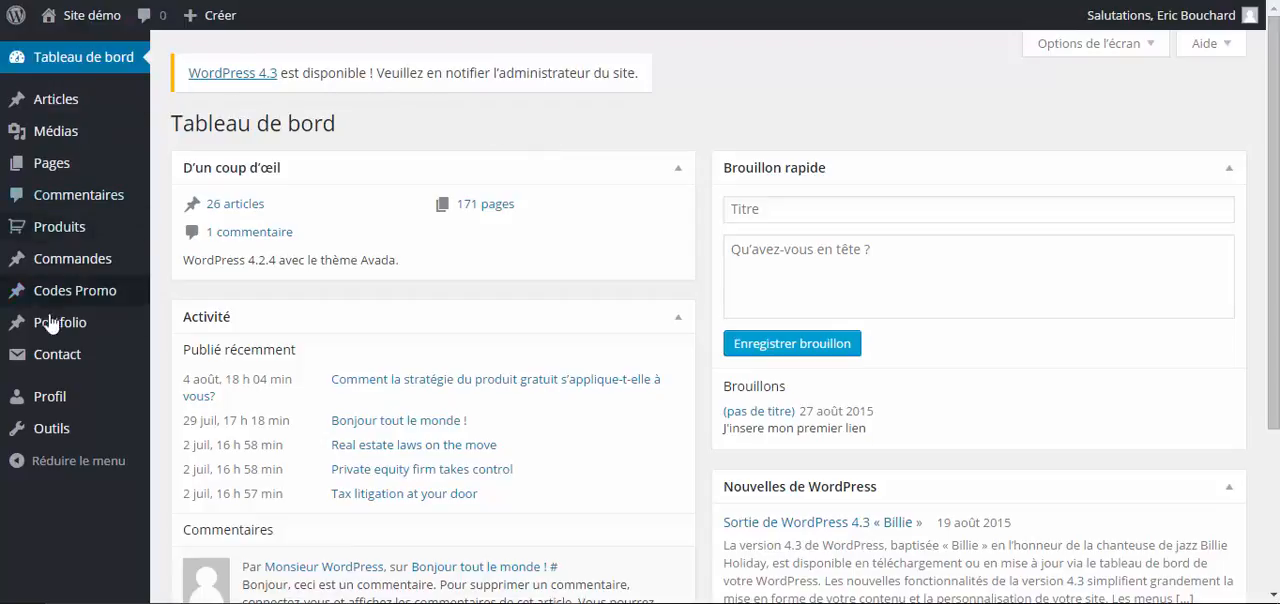
mouse_move(68, 112)
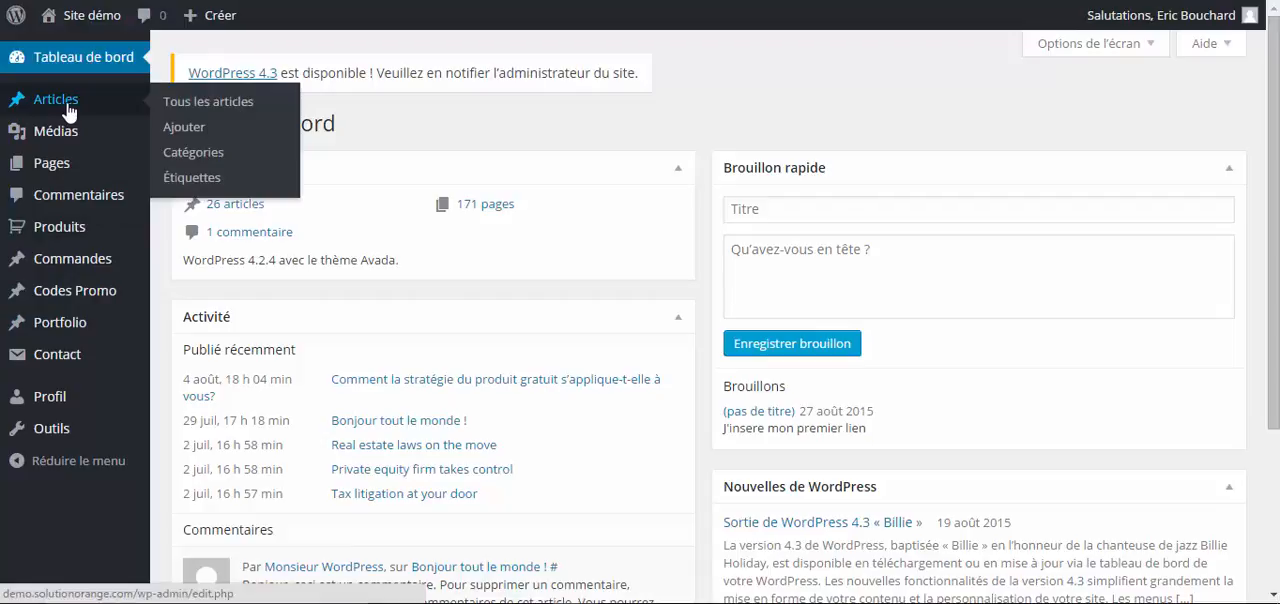
click(174, 110)
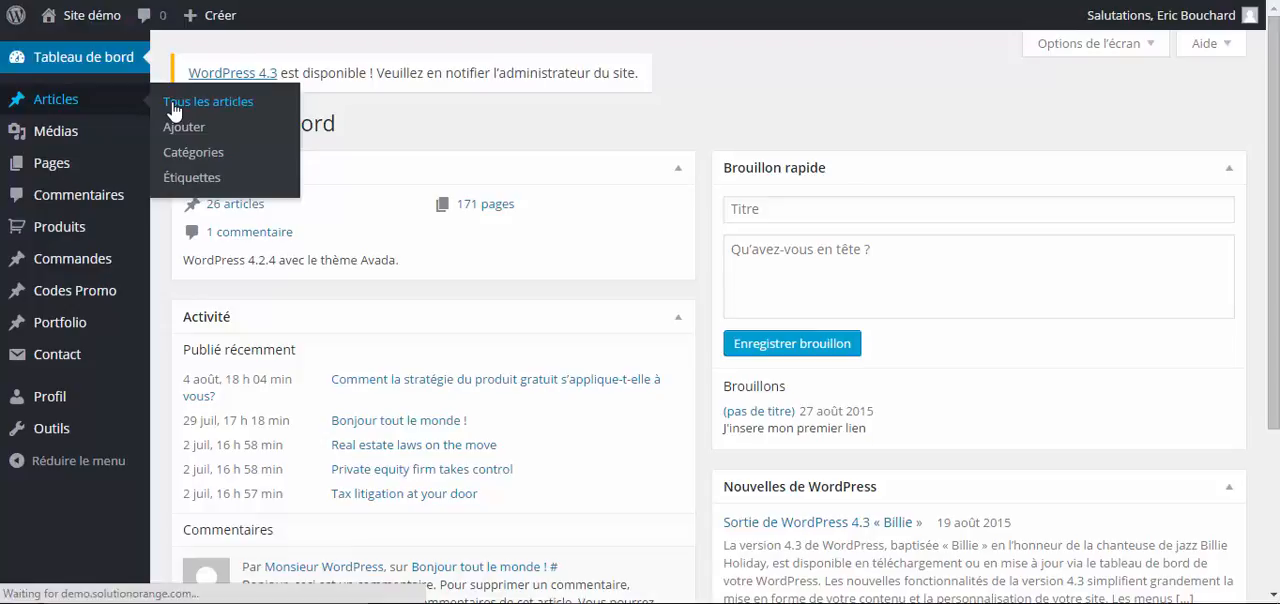
- Look through the existing articles and start a new article from the list
scroll(286, 272, down, 1)
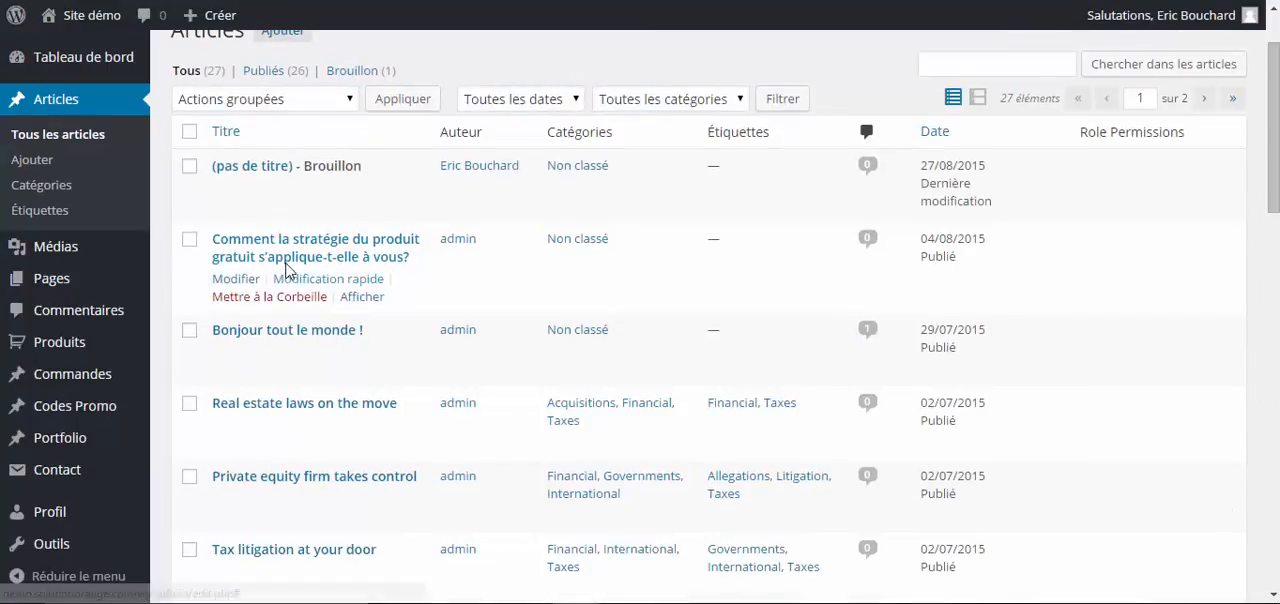
scroll(286, 268, down, 5)
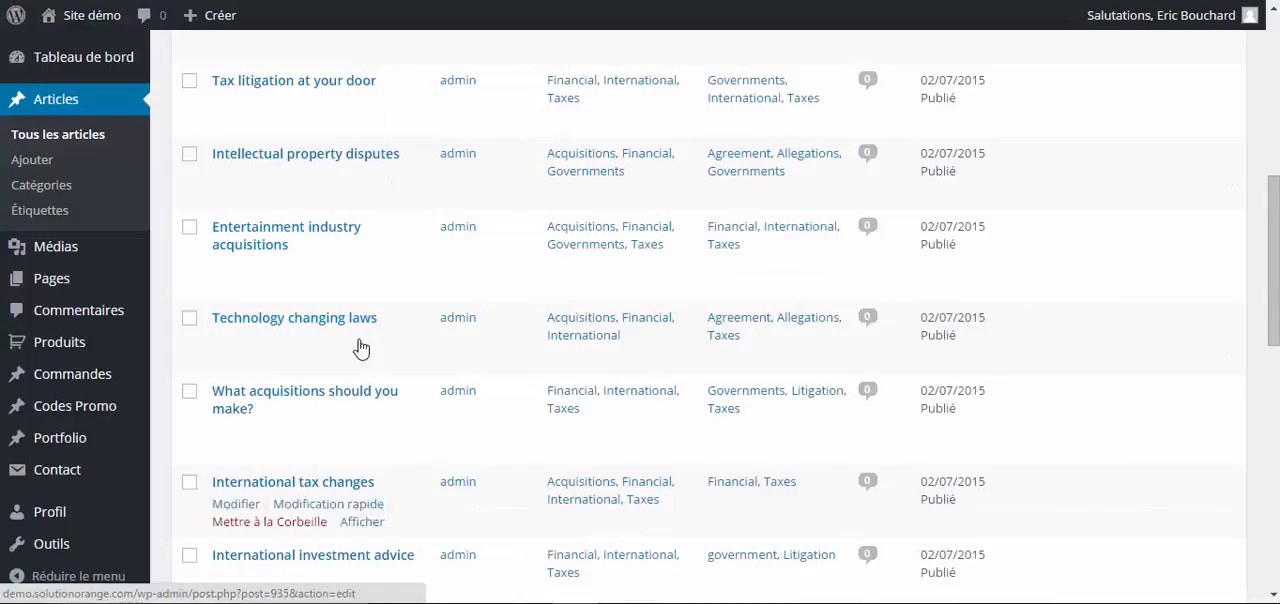
scroll(361, 347, up, 6)
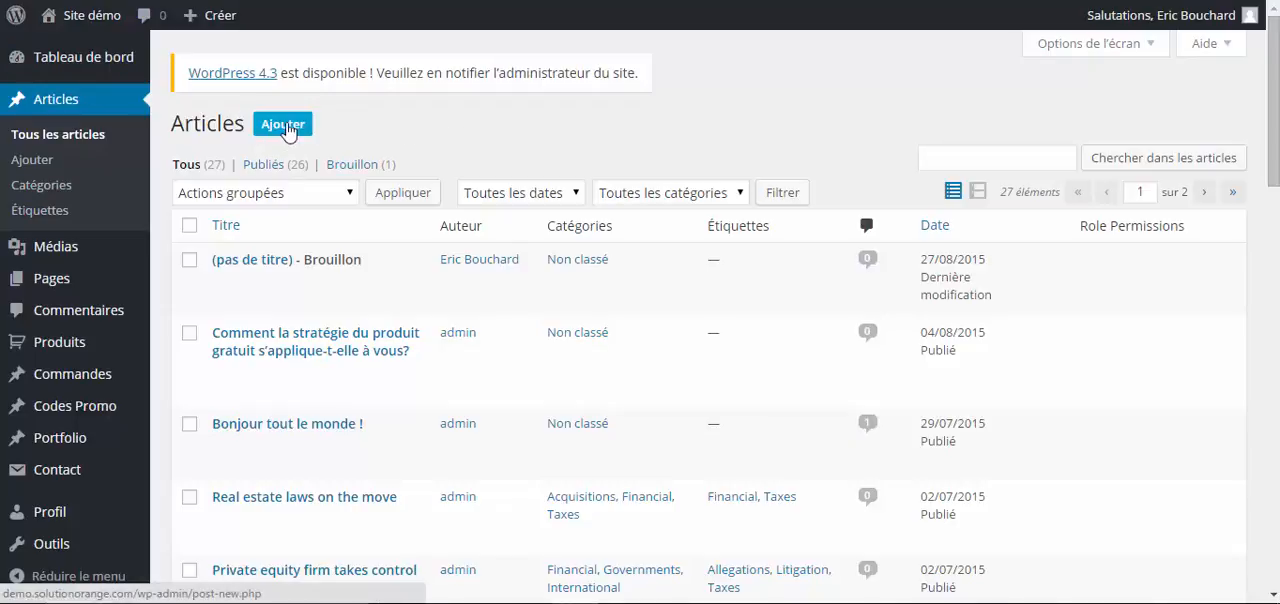
scroll(410, 140, down, 1)
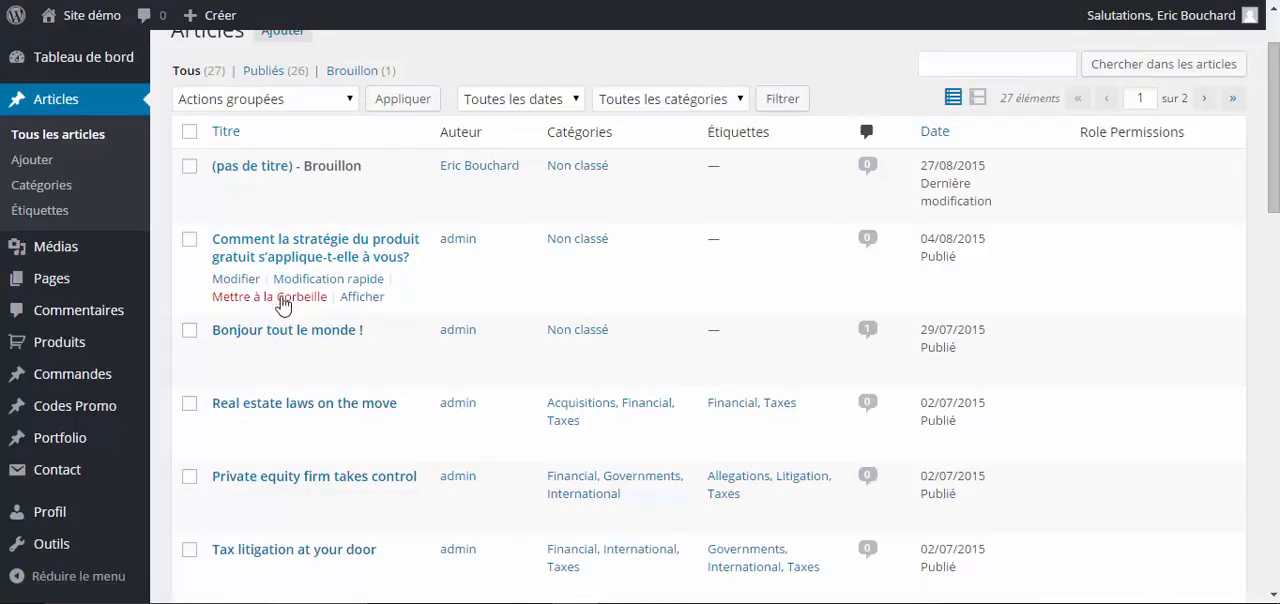
scroll(300, 248, down, 1)
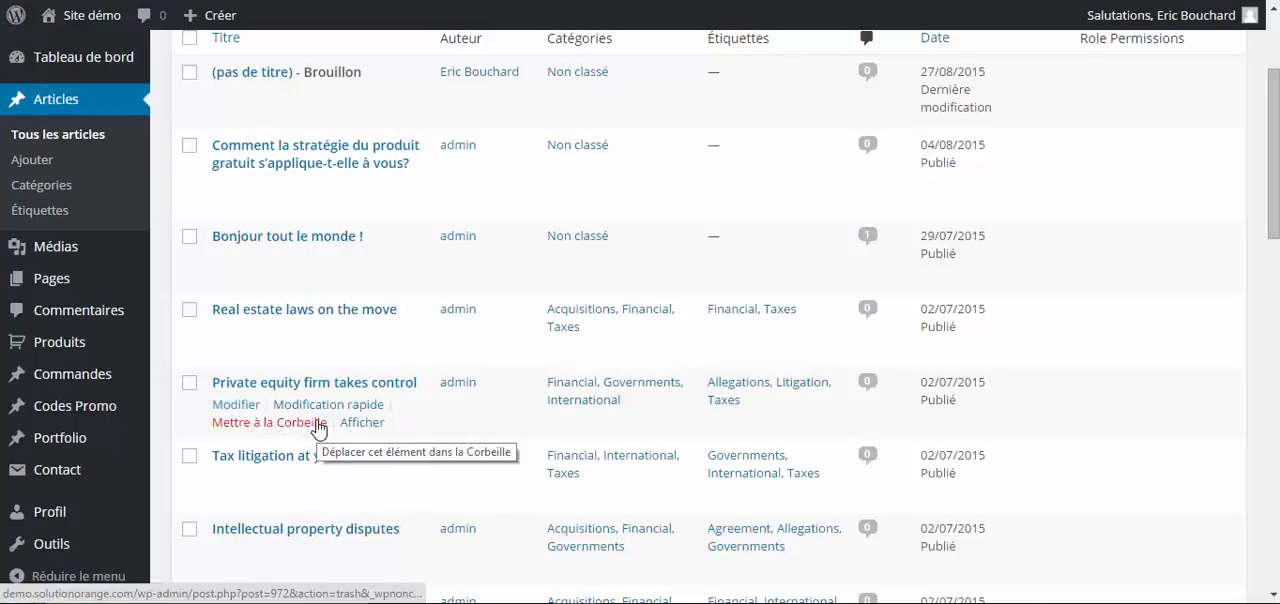
scroll(318, 428, up, 2)
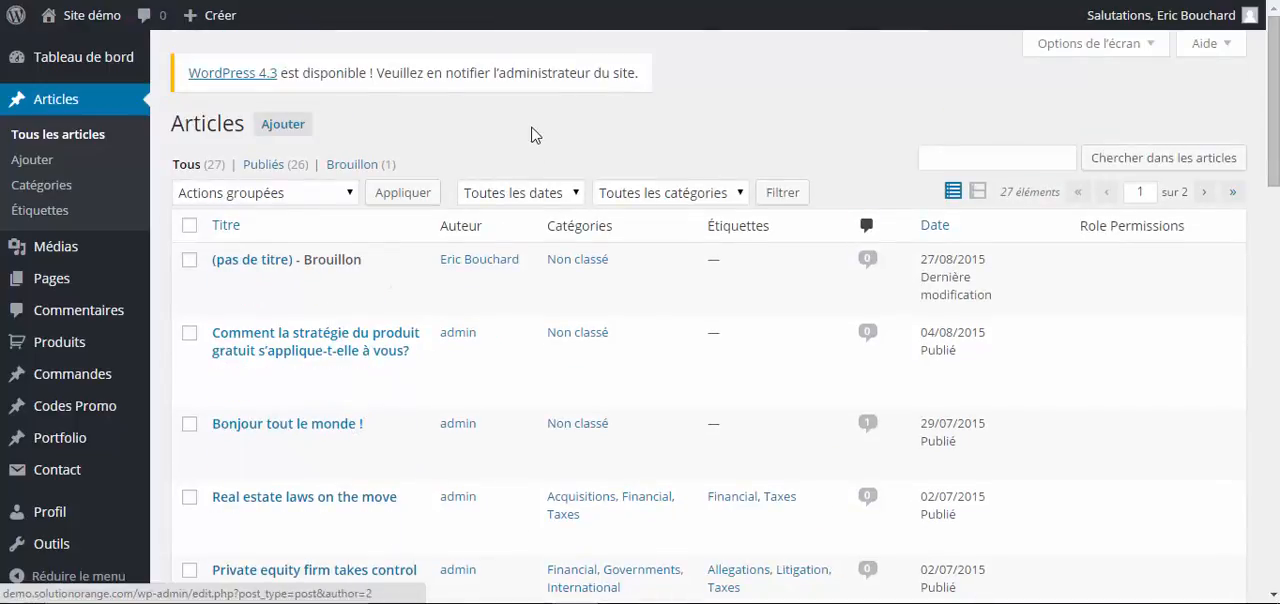
click(284, 136)
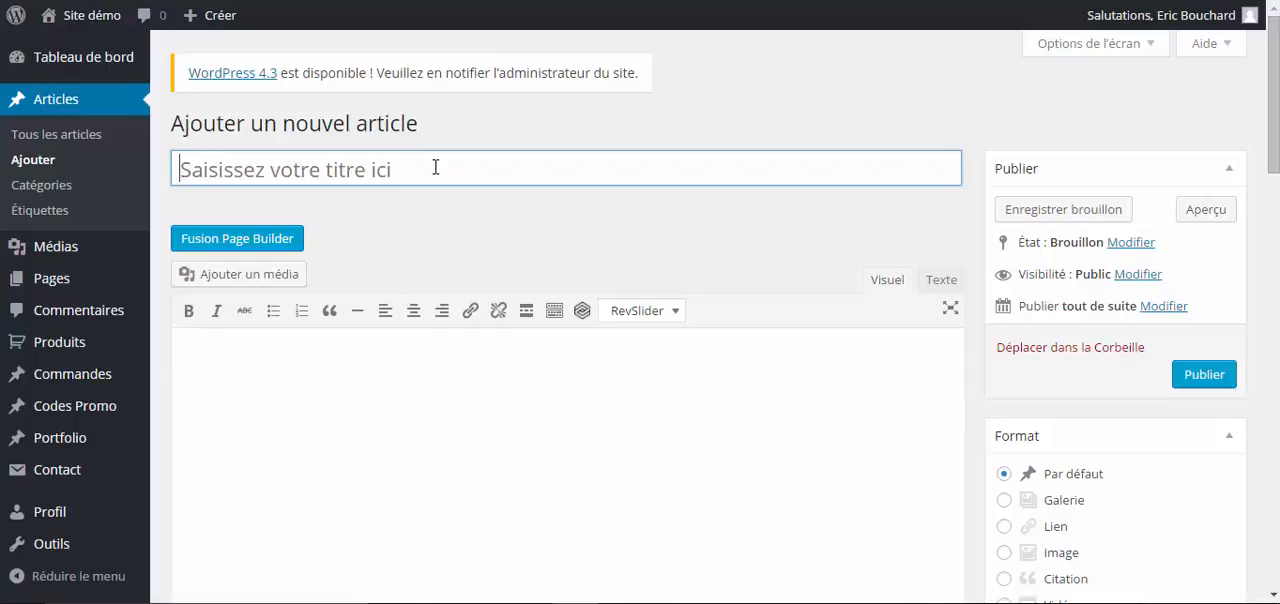
- Write "Voici mon premier article." in the article body, leave a blank line and add "J'insere mon premier lien." below
click(351, 410)
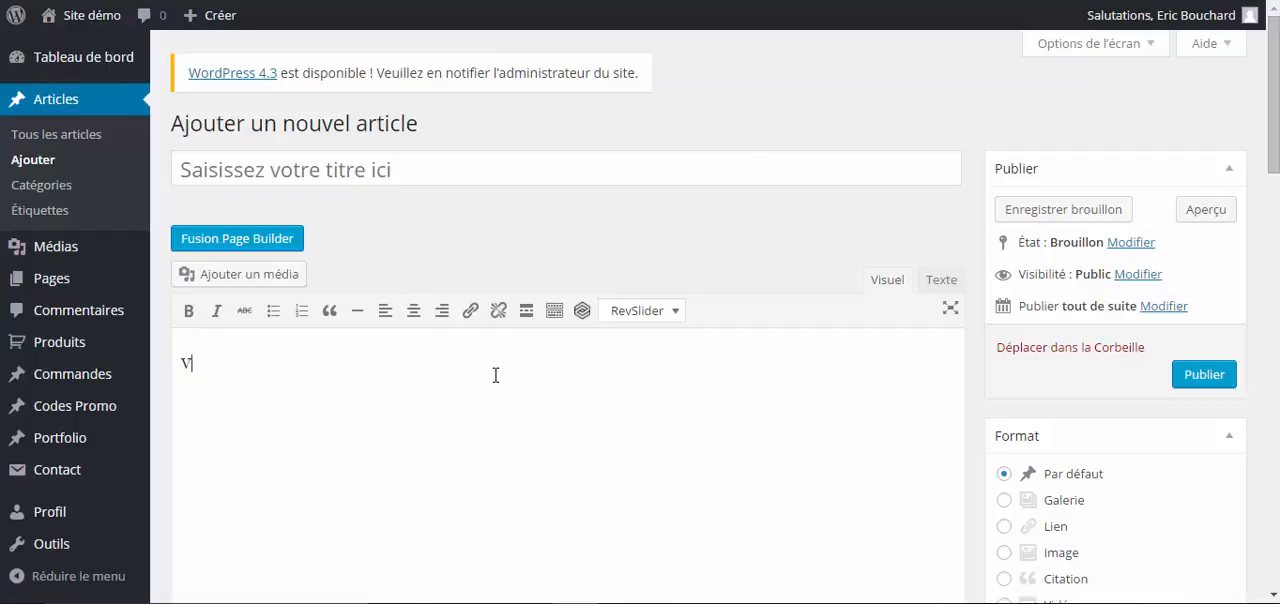
text(mon p)
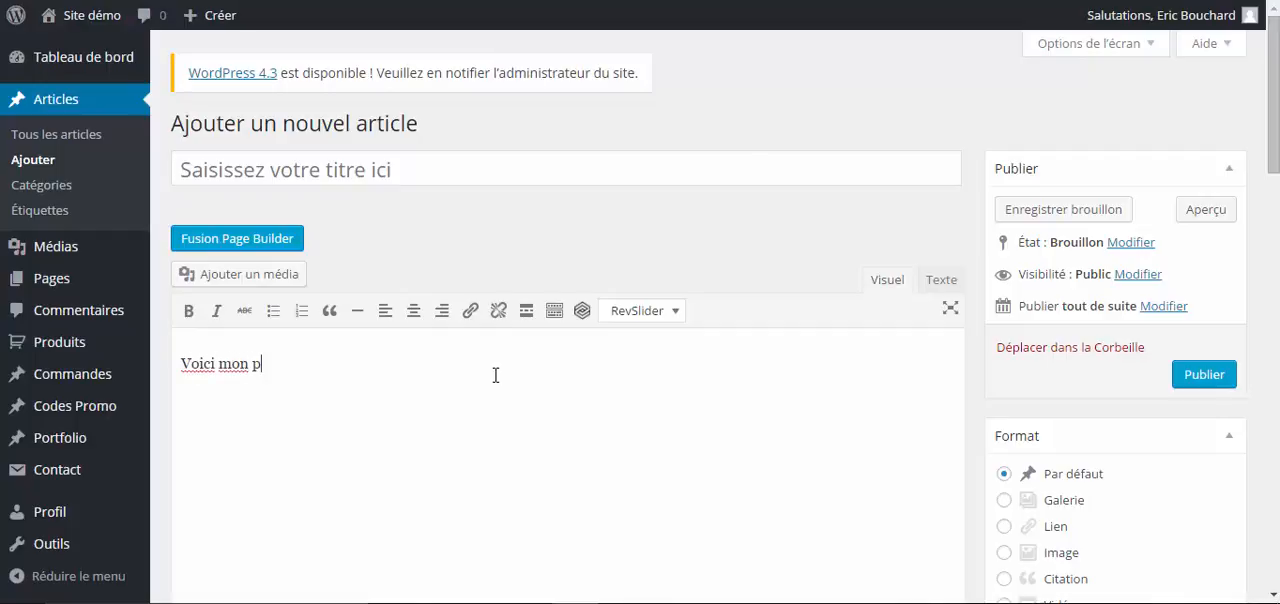
text(remier article.  )
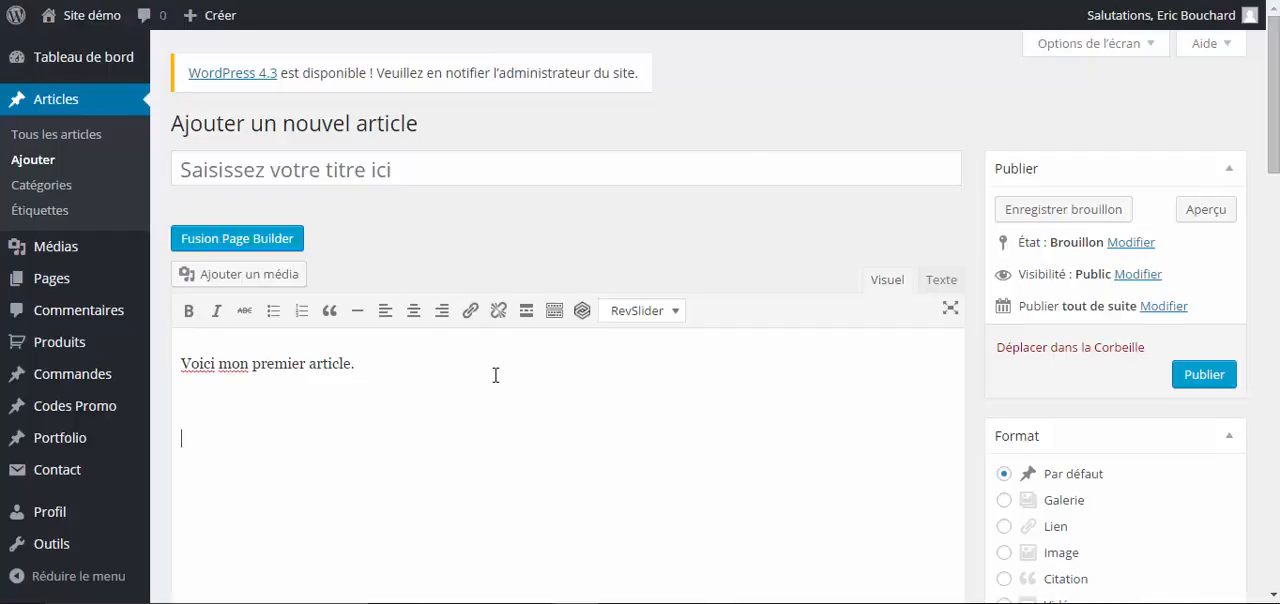
text(J'insere mon pre)
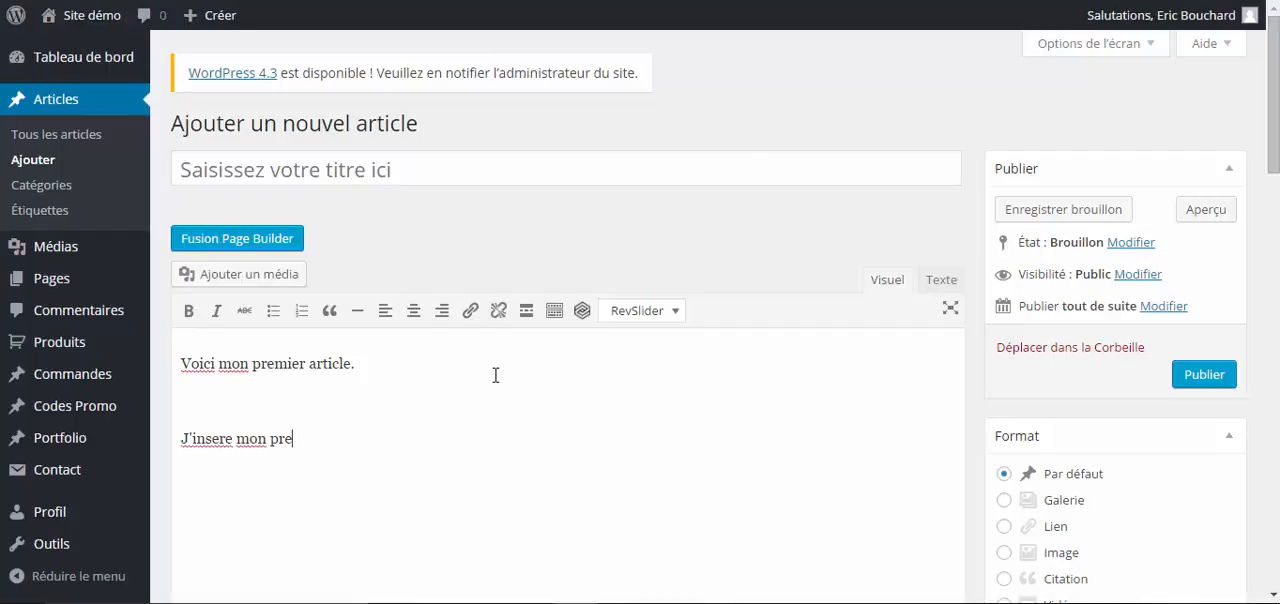
text(mier lien.)
- Try bold and italic on the line "Voici mon premier article." and remove both styles
click(441, 363)
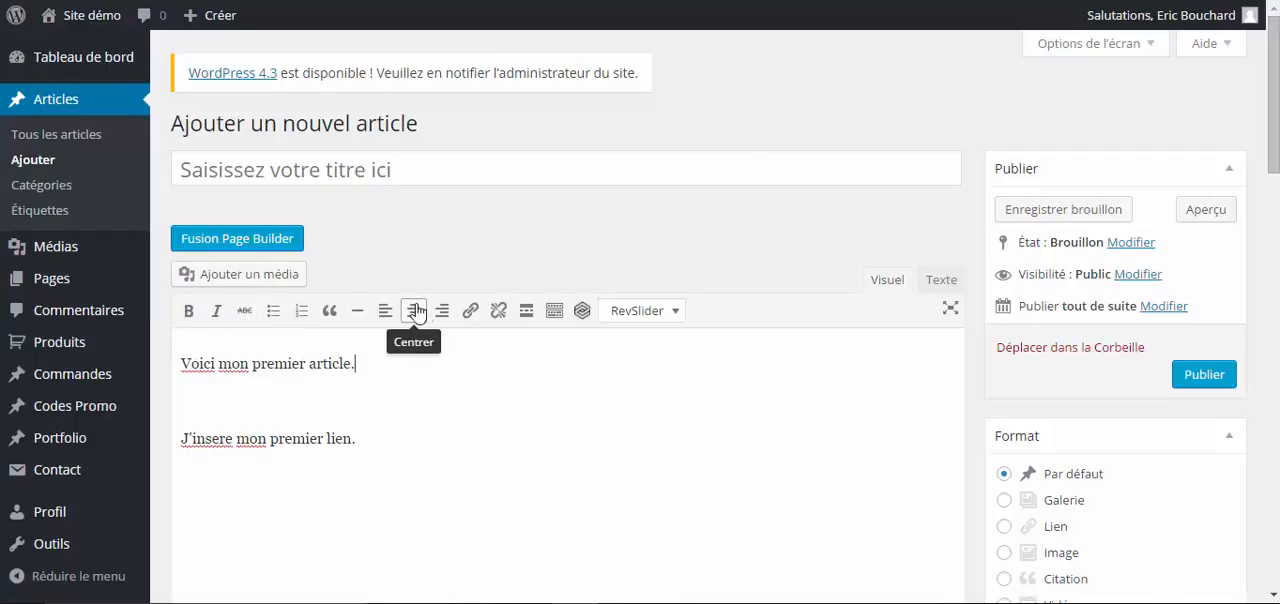
drag(357, 363, 180, 340)
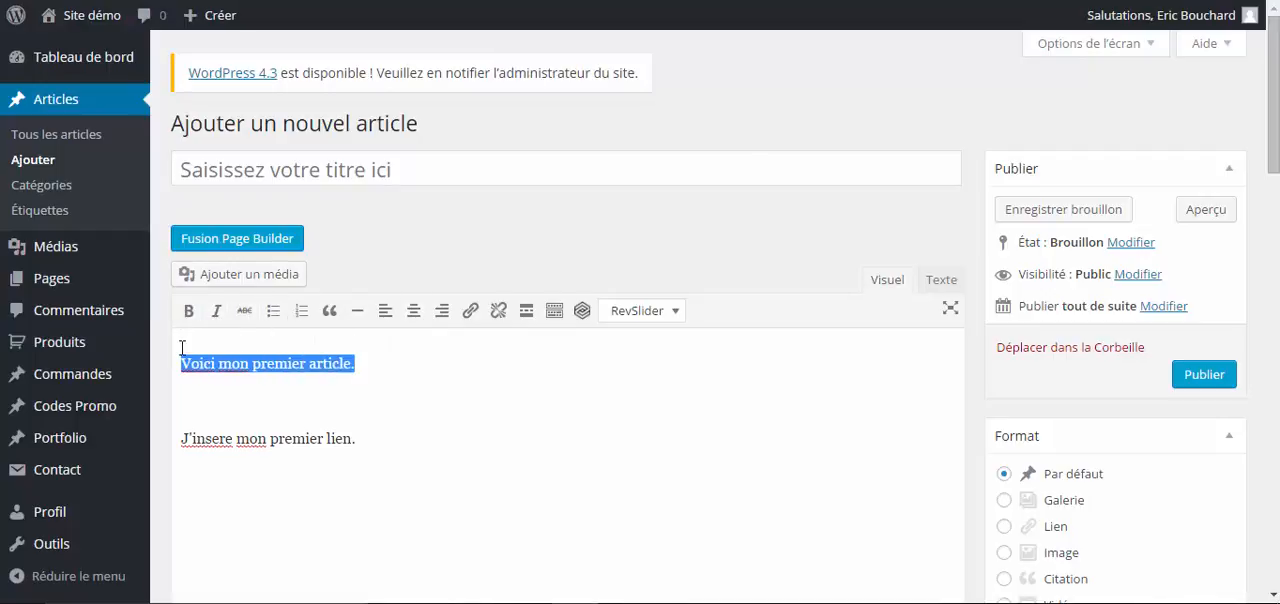
click(188, 311)
click(209, 317)
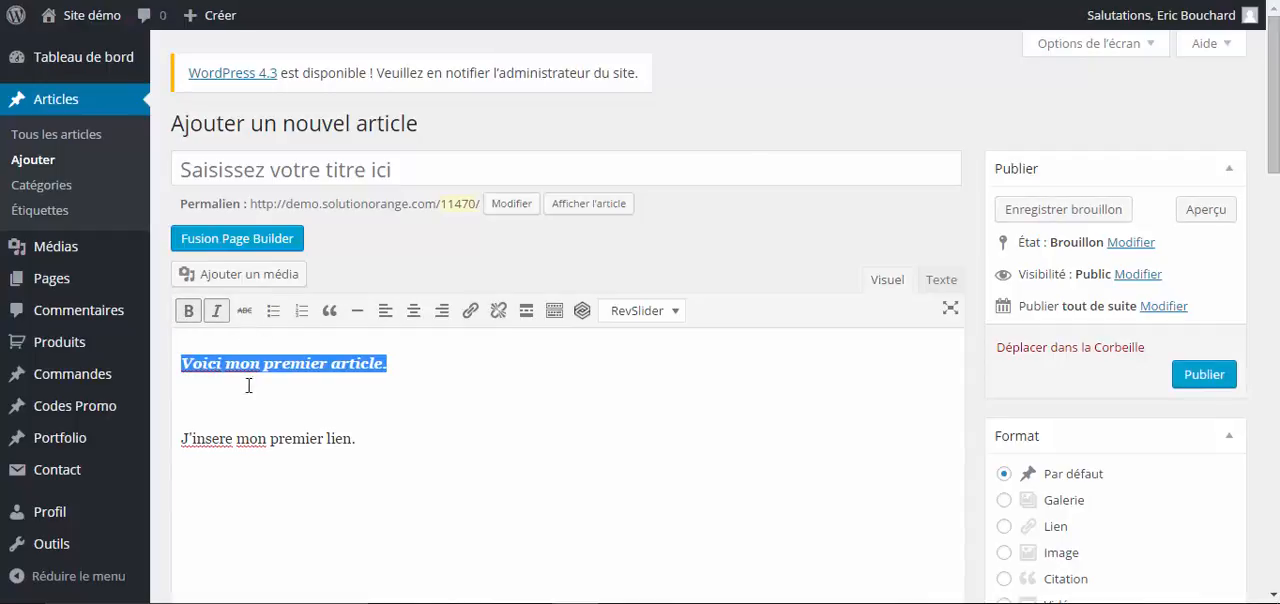
click(188, 311)
click(216, 311)
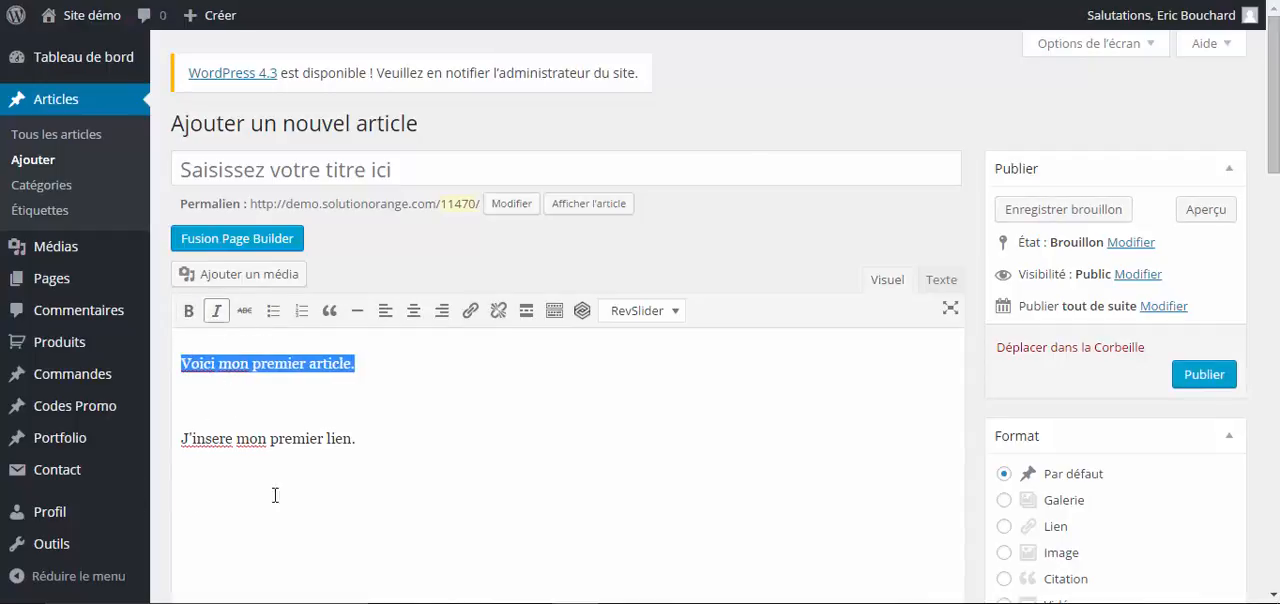
- Make the line "Voici mon premier article." a bulleted list item and convert it to a numbered list
click(334, 368)
drag(356, 368, 179, 362)
click(274, 313)
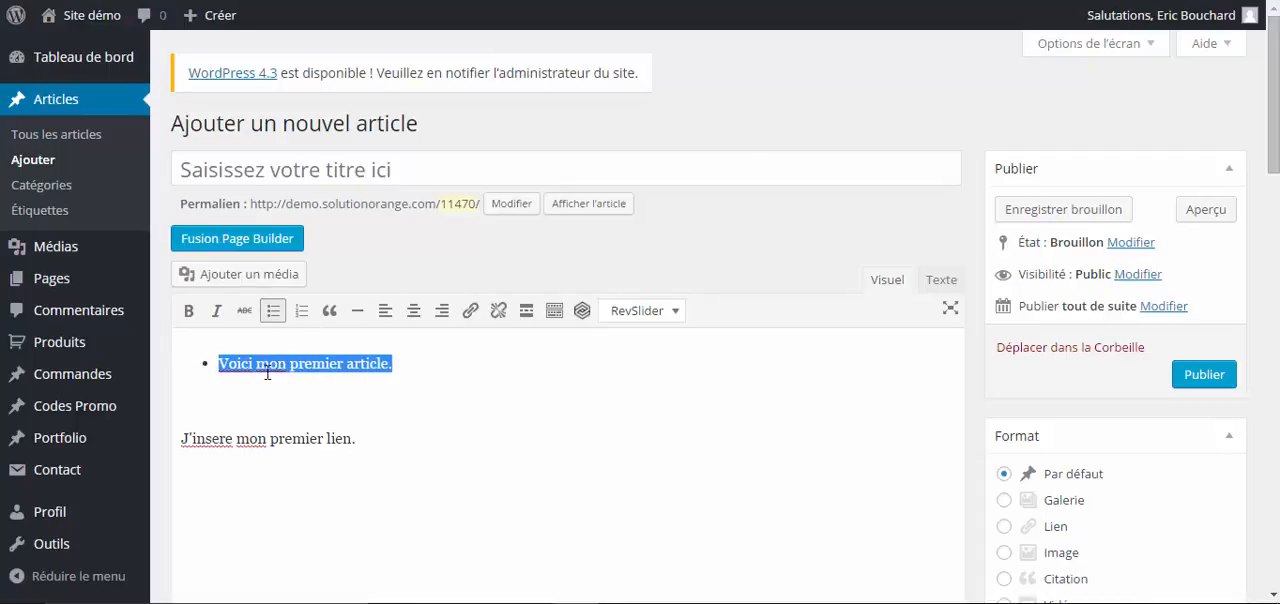
click(302, 314)
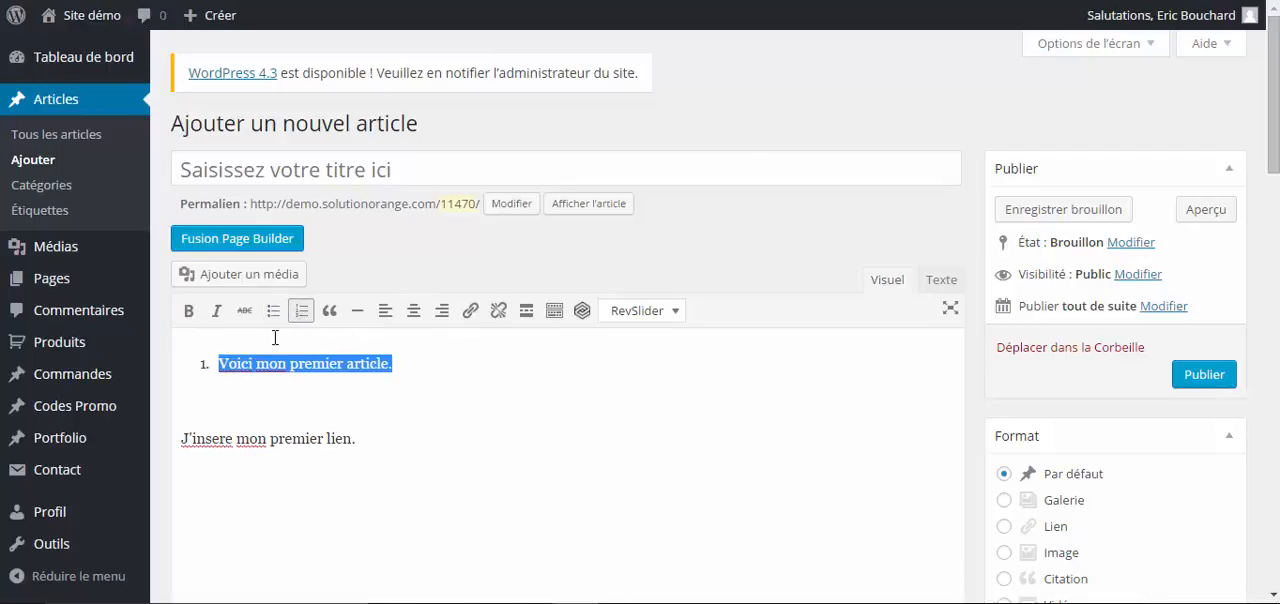
- Try centre and right alignment on the line "Voici mon premier article." and align it left
click(413, 310)
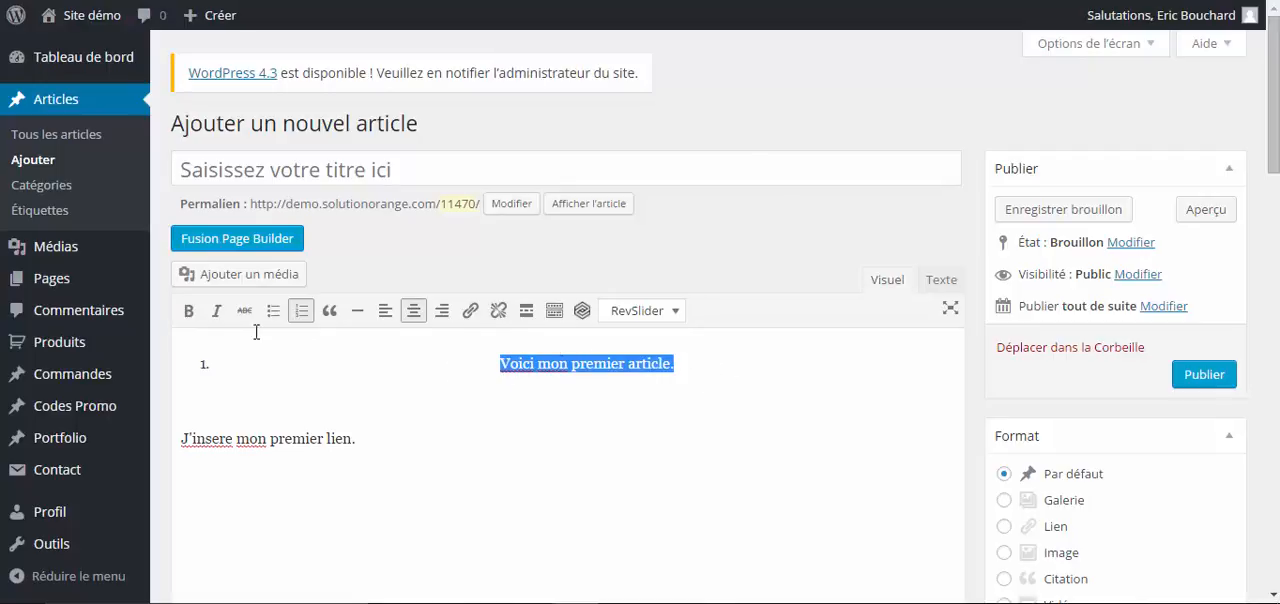
click(442, 310)
click(385, 310)
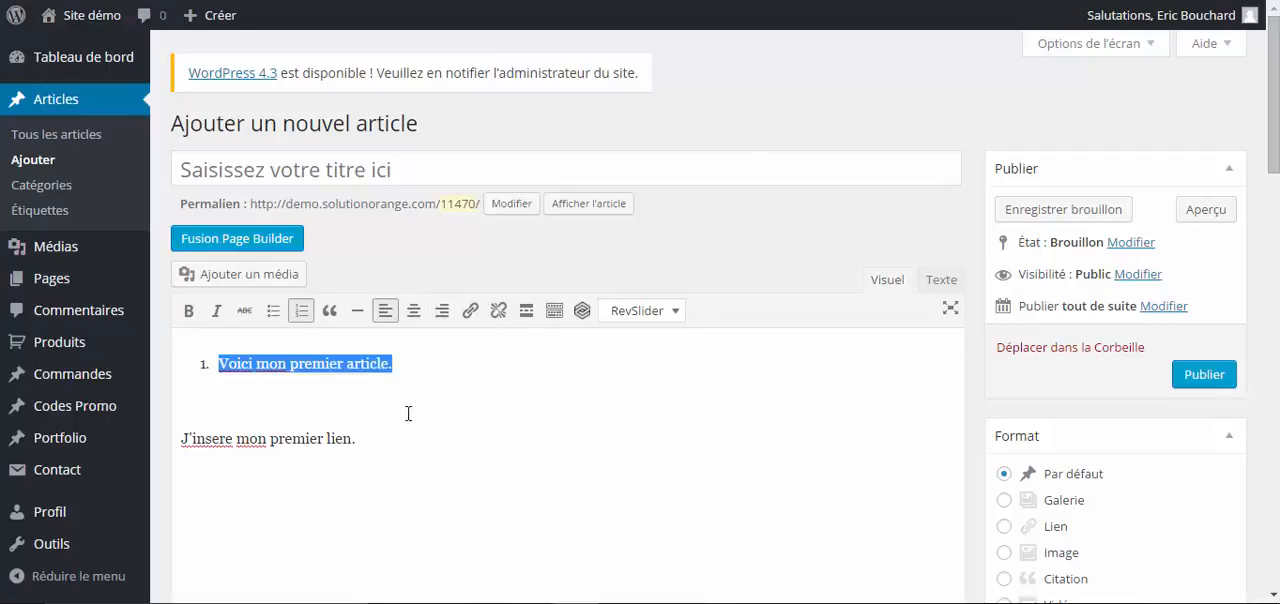
- Show the extra formatting tools, try Titre 2 on the line "Voici mon premier article." and set it to Titre 3
click(555, 312)
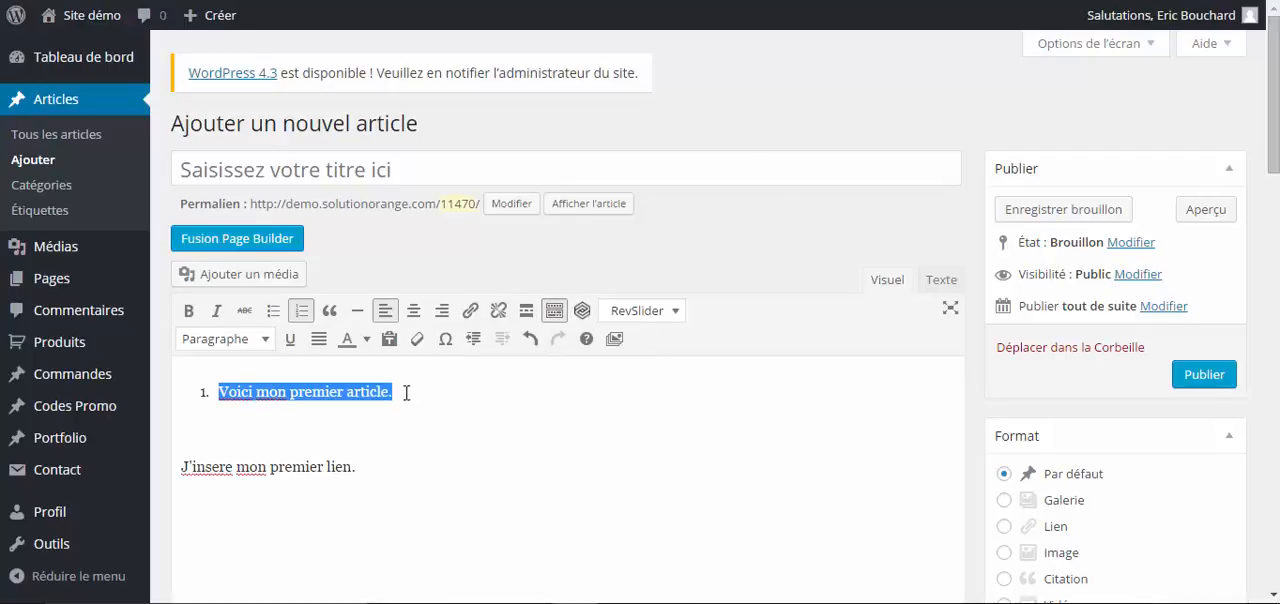
click(265, 340)
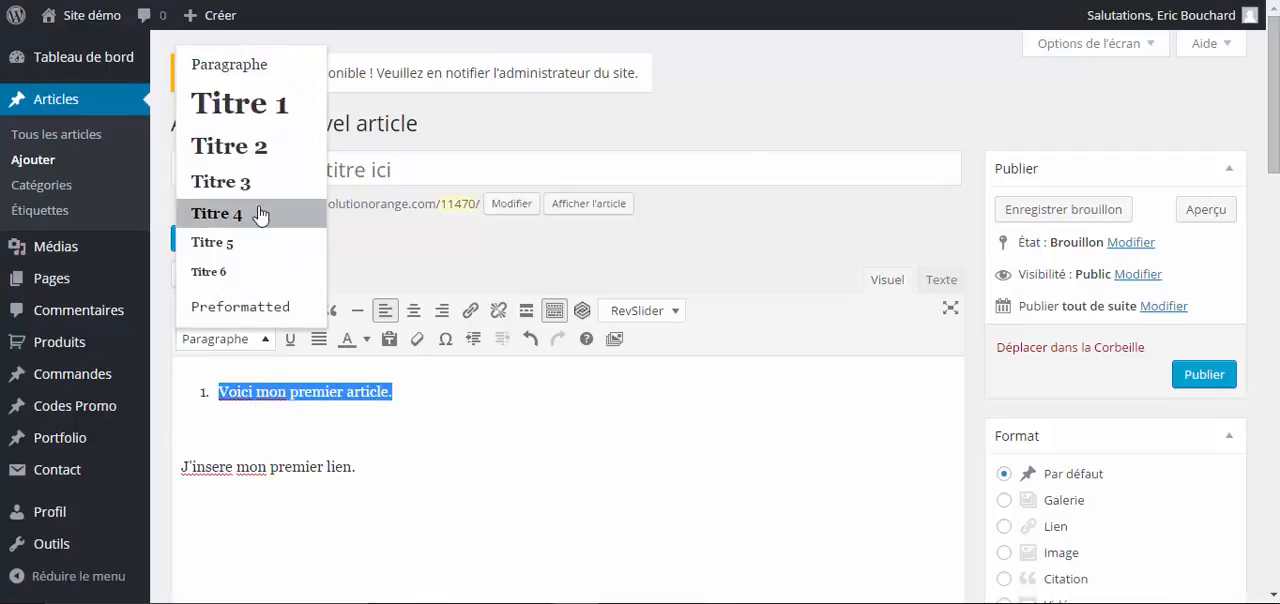
click(245, 147)
click(245, 340)
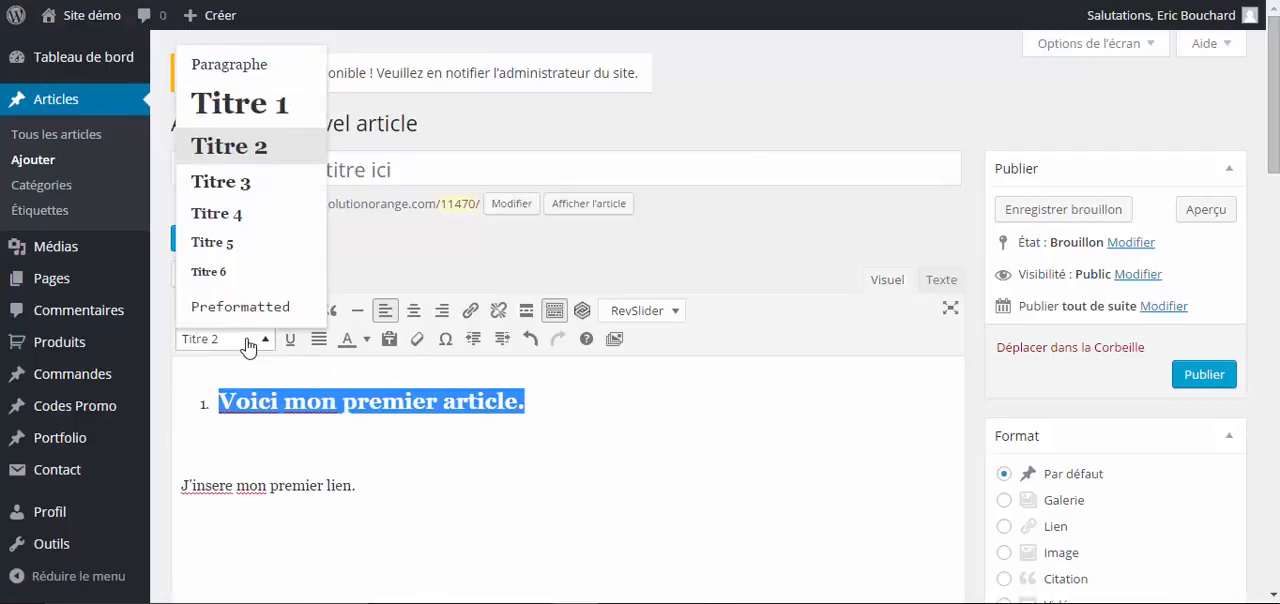
click(218, 177)
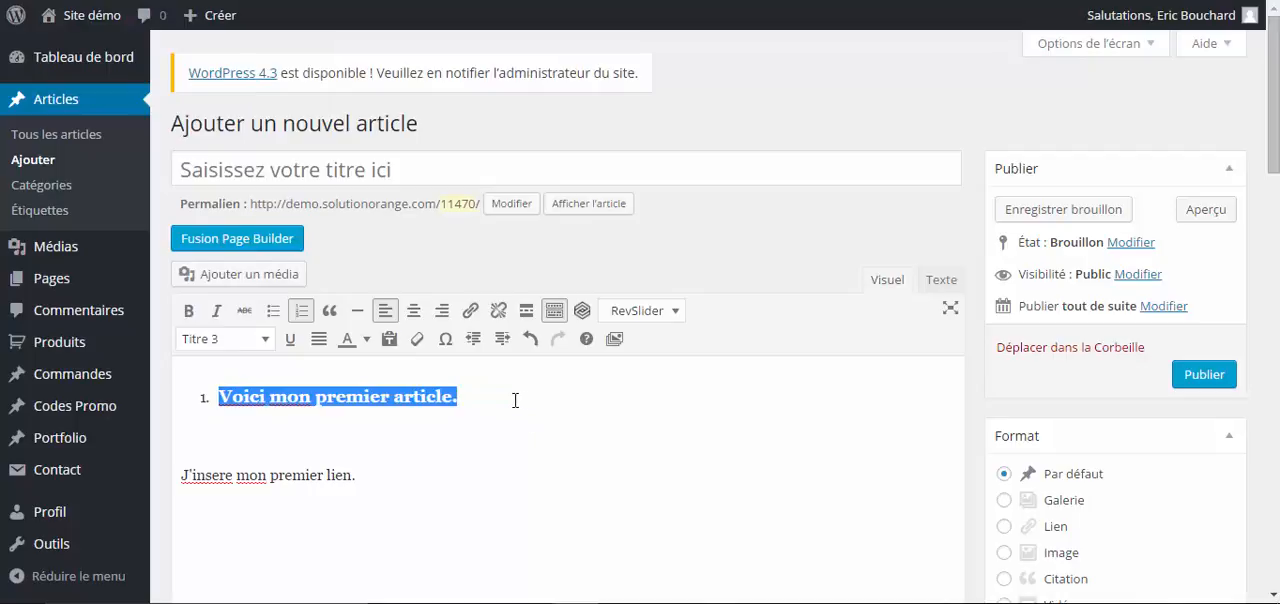
- Try underlining the heading "Voici mon premier article." and remove the underline
click(290, 339)
click(443, 418)
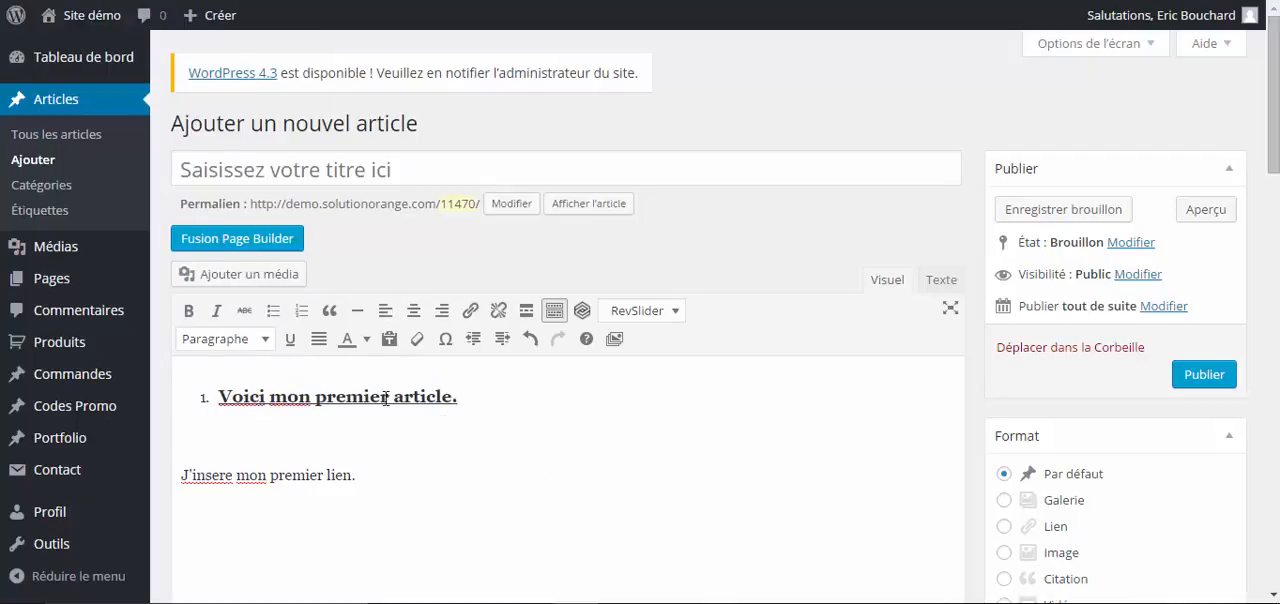
drag(509, 391, 224, 404)
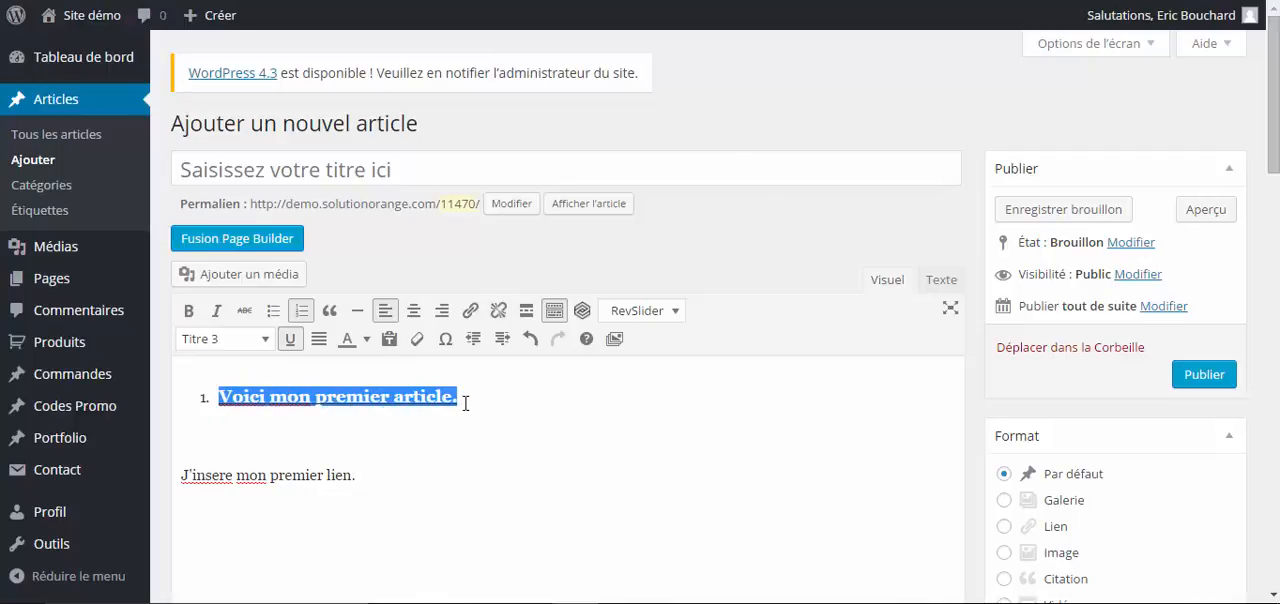
click(290, 341)
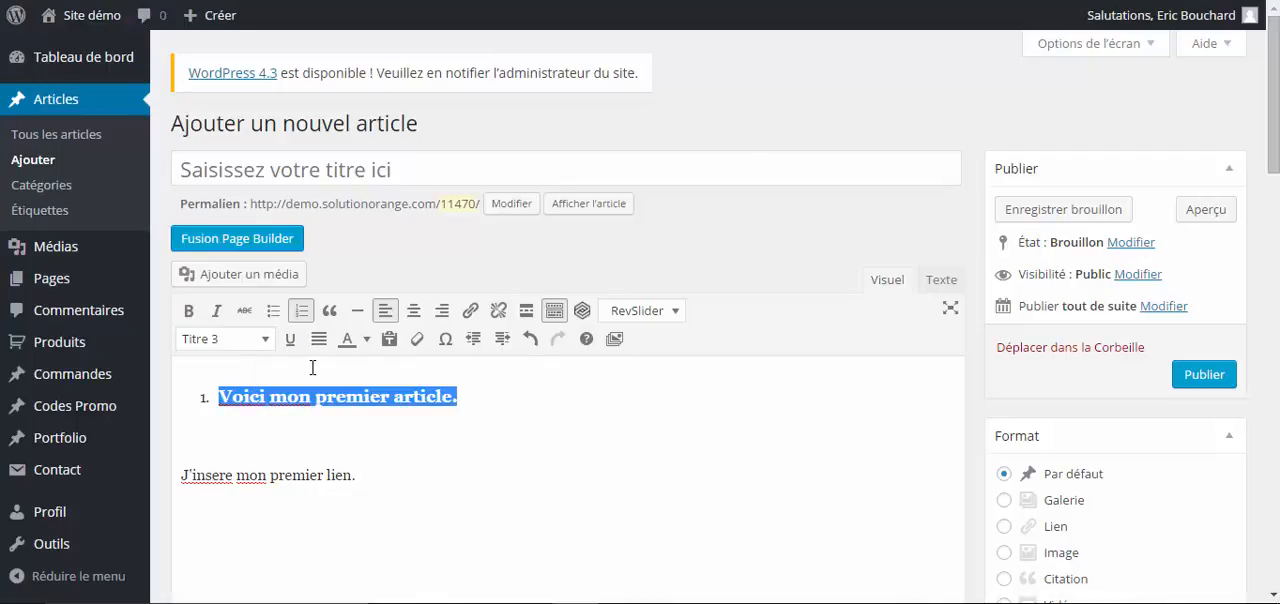
click(290, 340)
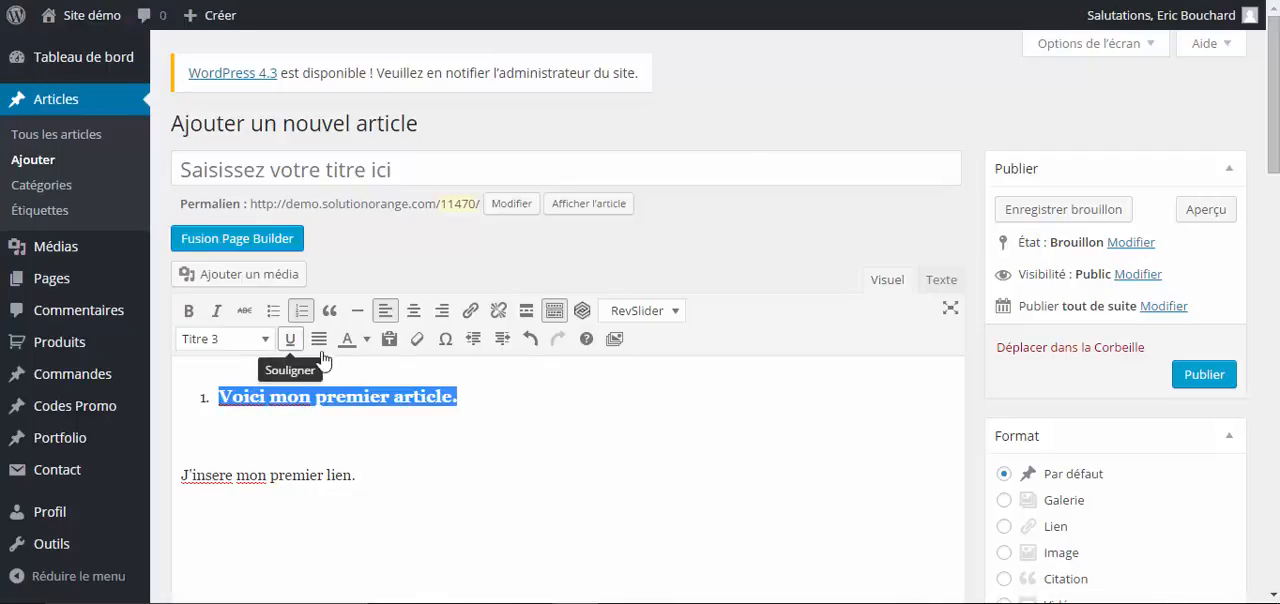
click(467, 401)
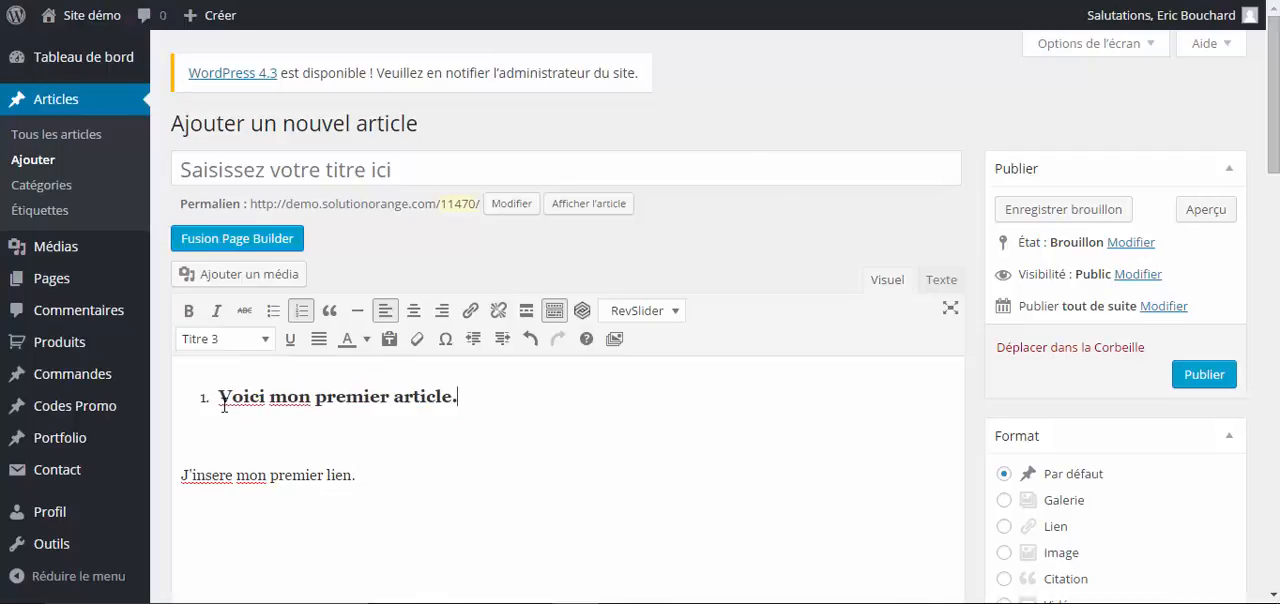
- Try black as the text colour of the heading "Voici mon premier article." and change it to red
drag(216, 396, 466, 397)
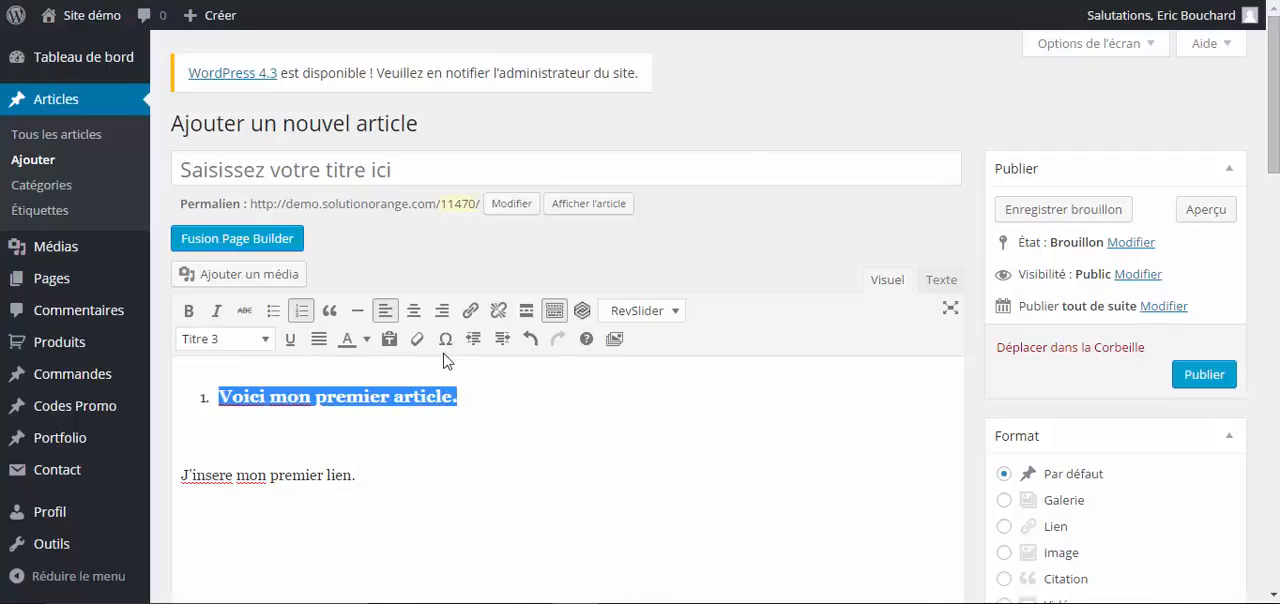
click(366, 340)
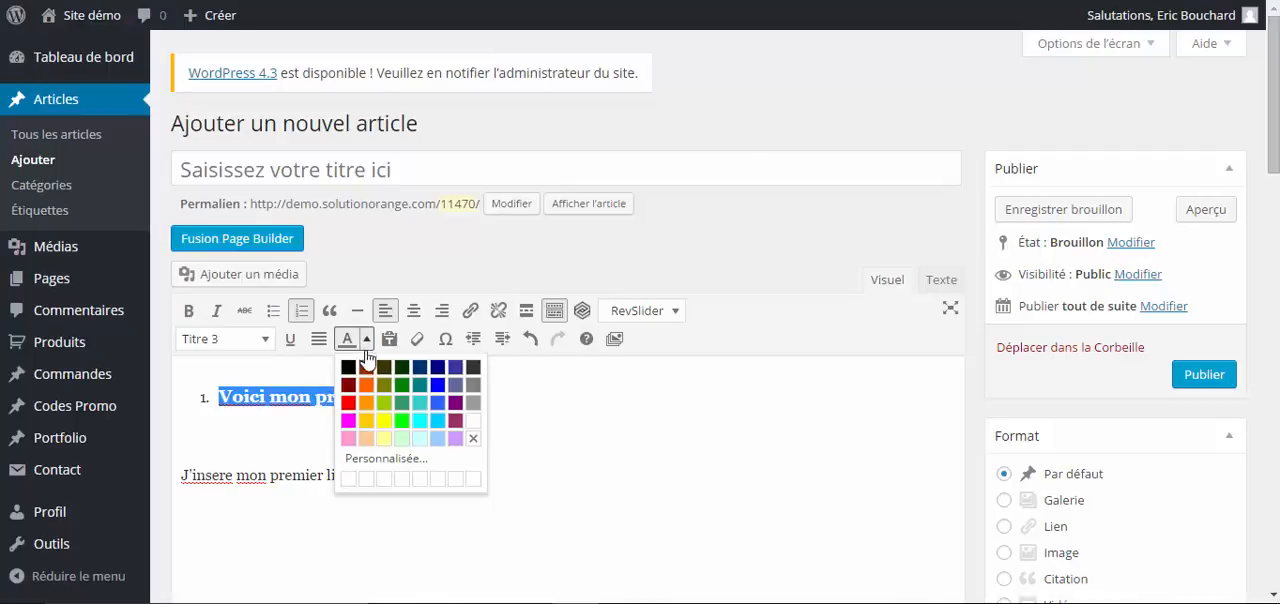
click(348, 367)
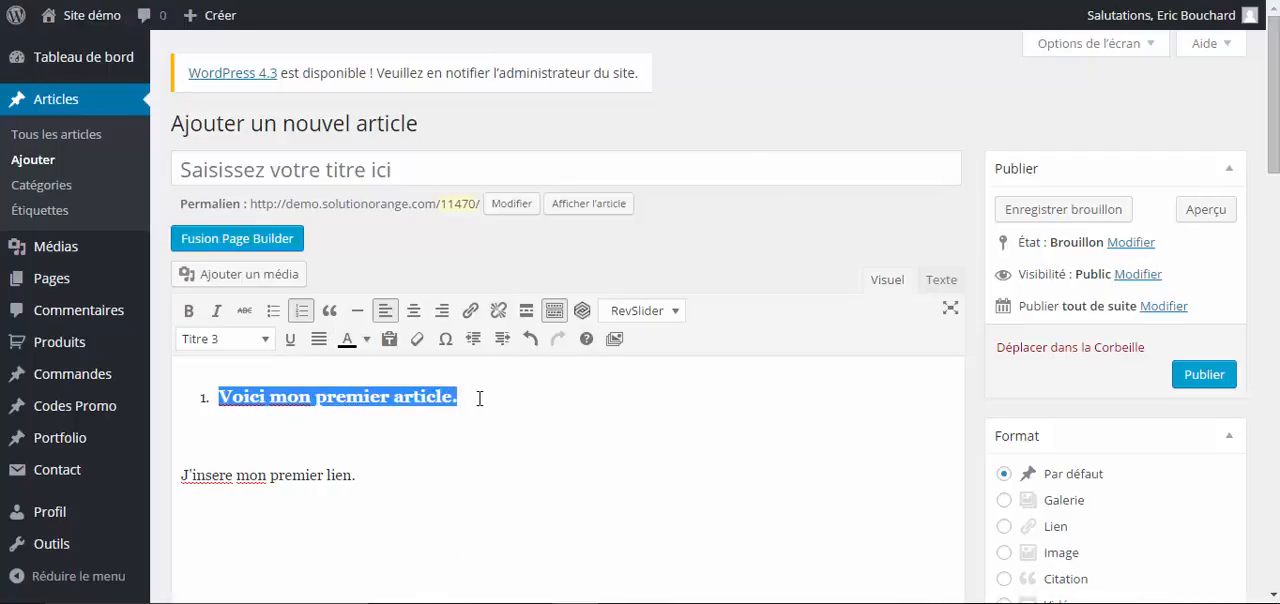
drag(472, 397, 267, 372)
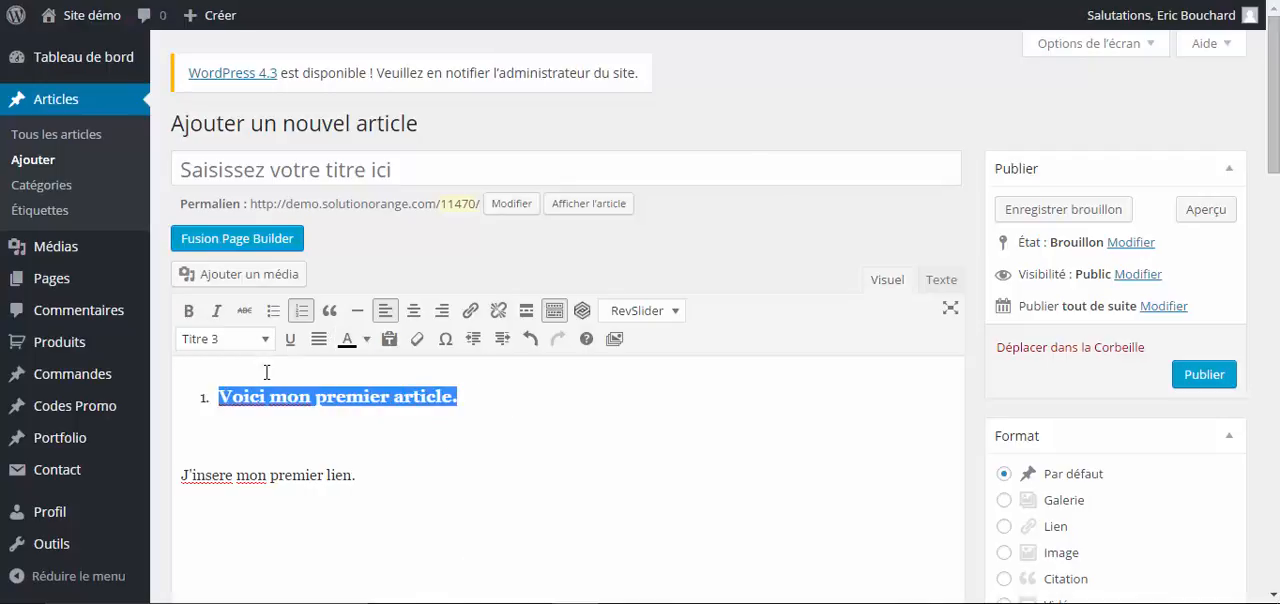
click(366, 340)
click(348, 407)
click(576, 405)
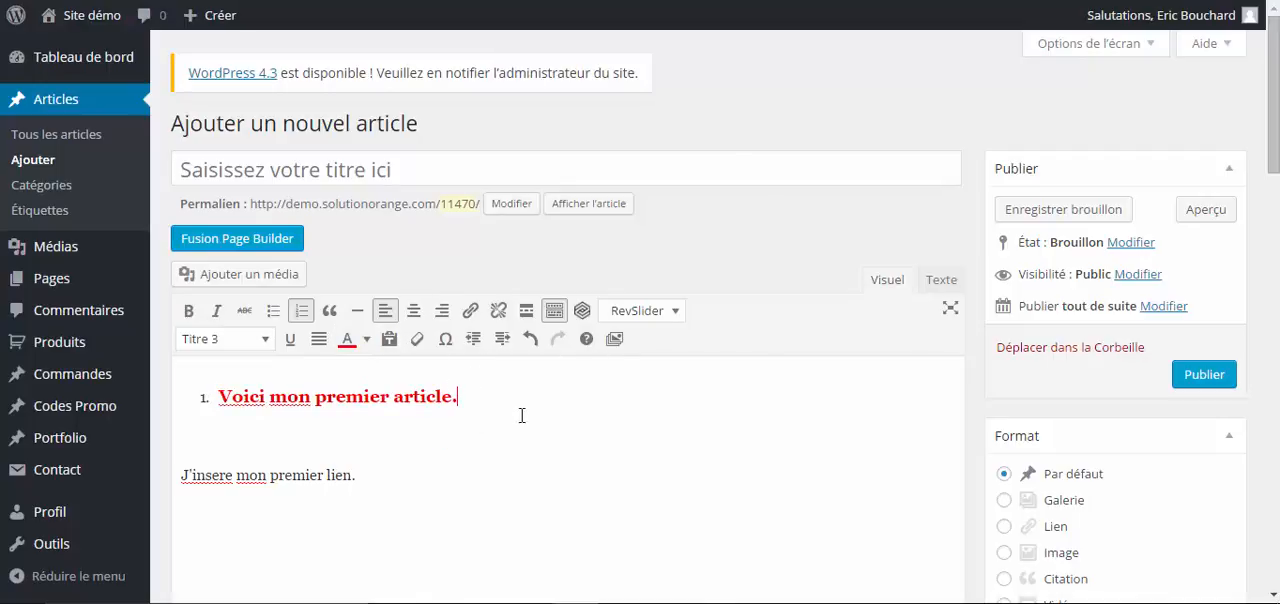
- Add a new line below the red heading and take it out of the numbered list
key(Return)
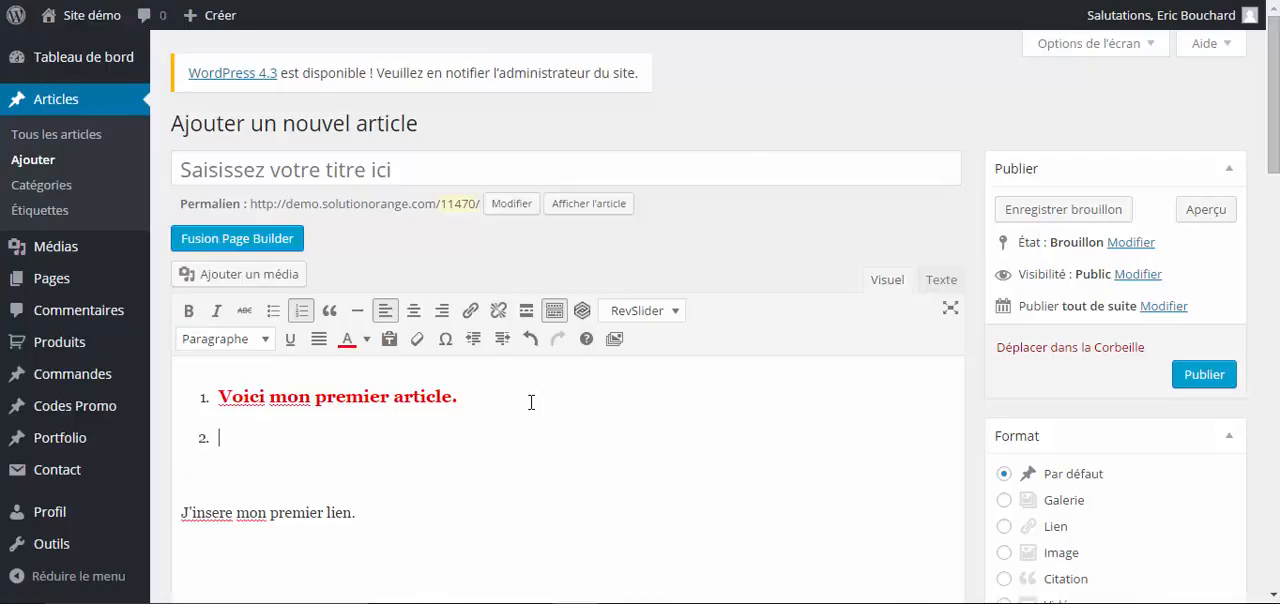
click(301, 311)
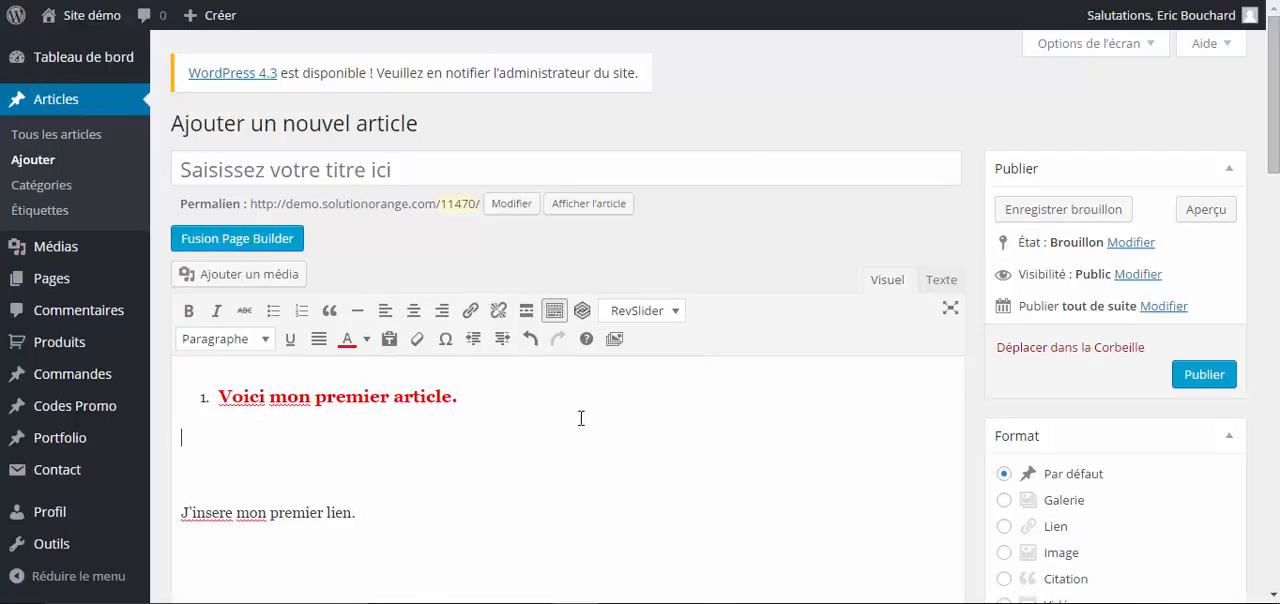
- Look through the article's settings below and beside the editor, including format, categories, tags, Fusion Page Options and featured image
scroll(595, 425, down, 1)
scroll(634, 443, down, 2)
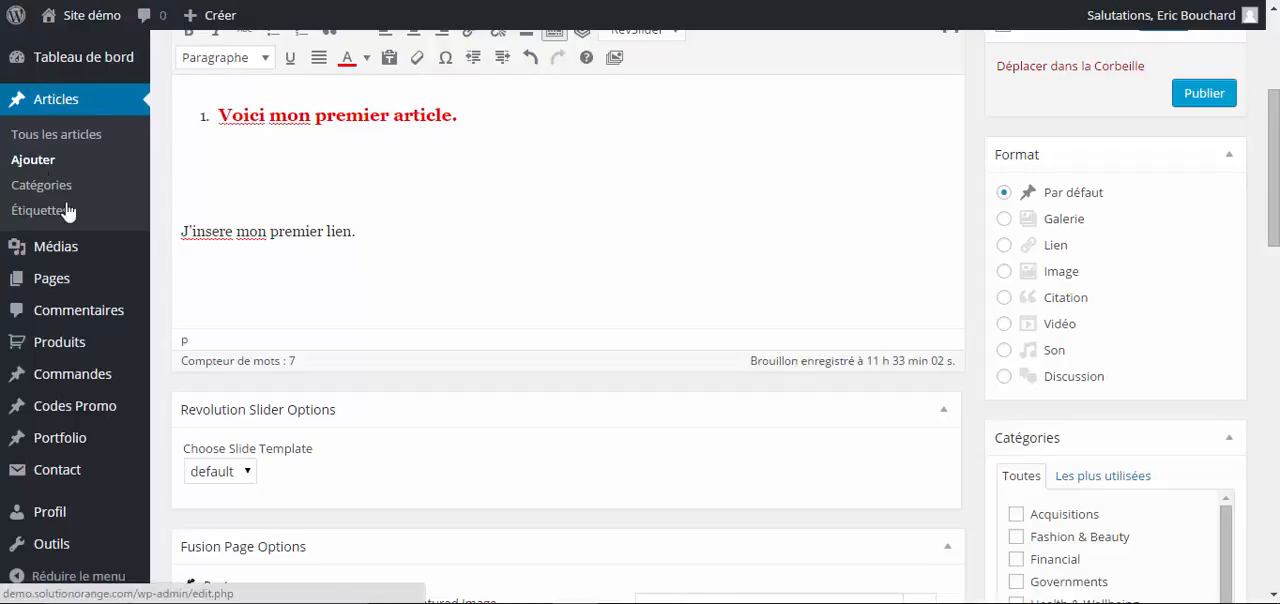
click(519, 154)
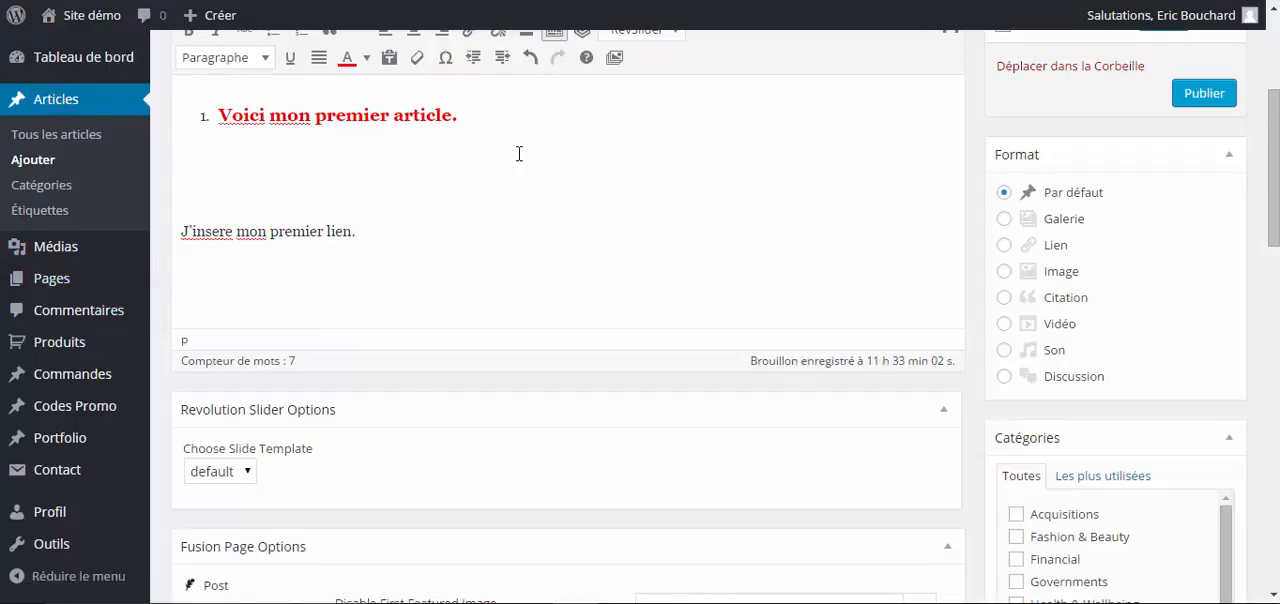
scroll(519, 154, up, 1)
scroll(519, 154, down, 1)
scroll(566, 234, down, 1)
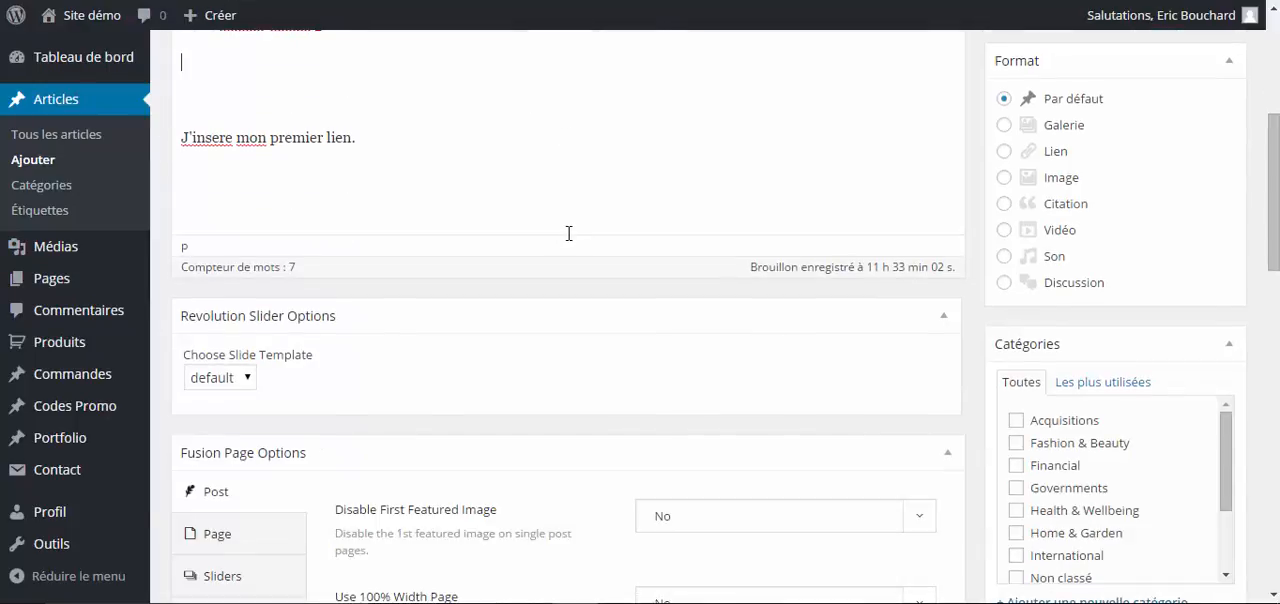
scroll(570, 170, up, 1)
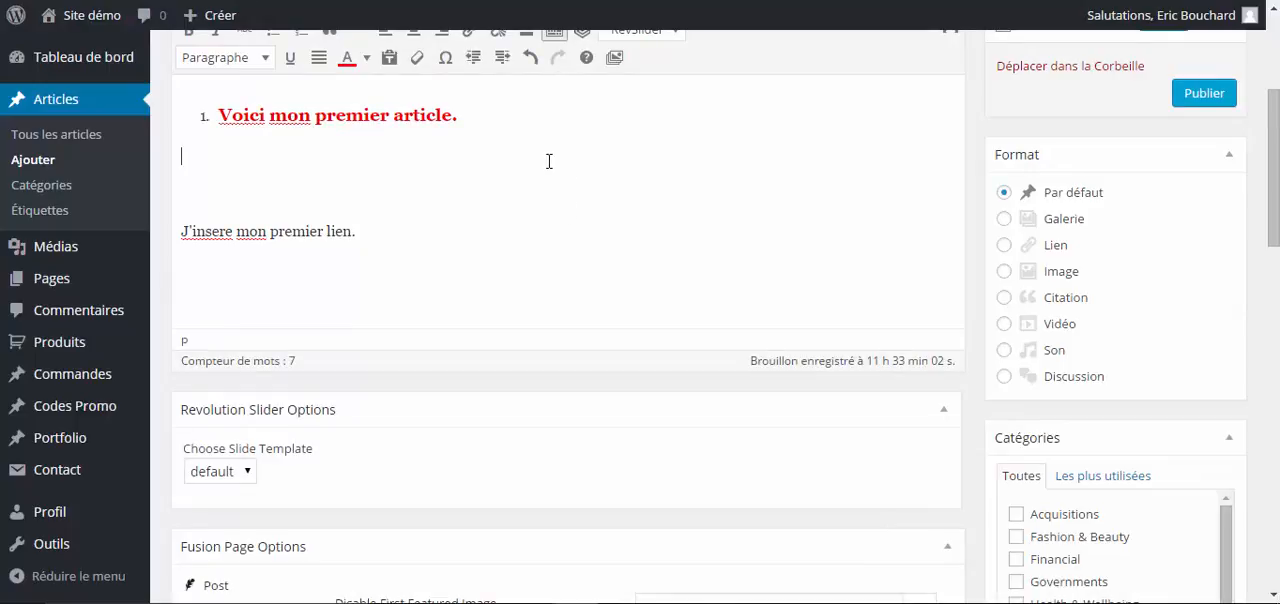
scroll(550, 167, down, 2)
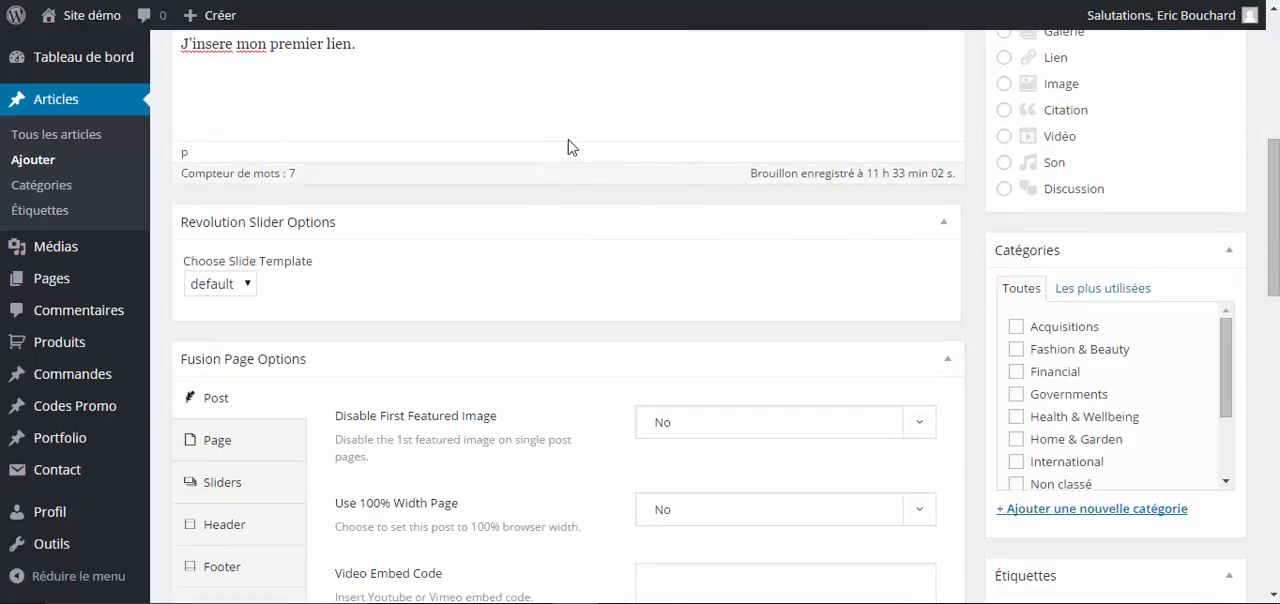
scroll(560, 138, up, 1)
scroll(575, 160, down, 4)
scroll(820, 245, down, 2)
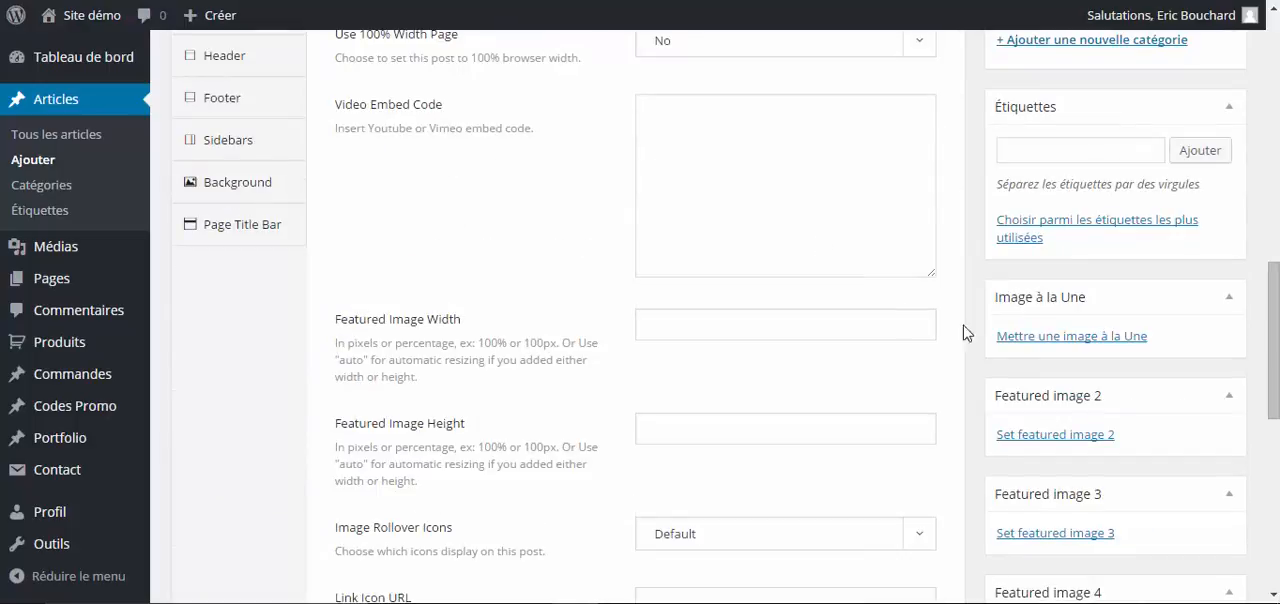
- Set the dark world map image 24.jpg from the media library as the article's featured image
click(1071, 341)
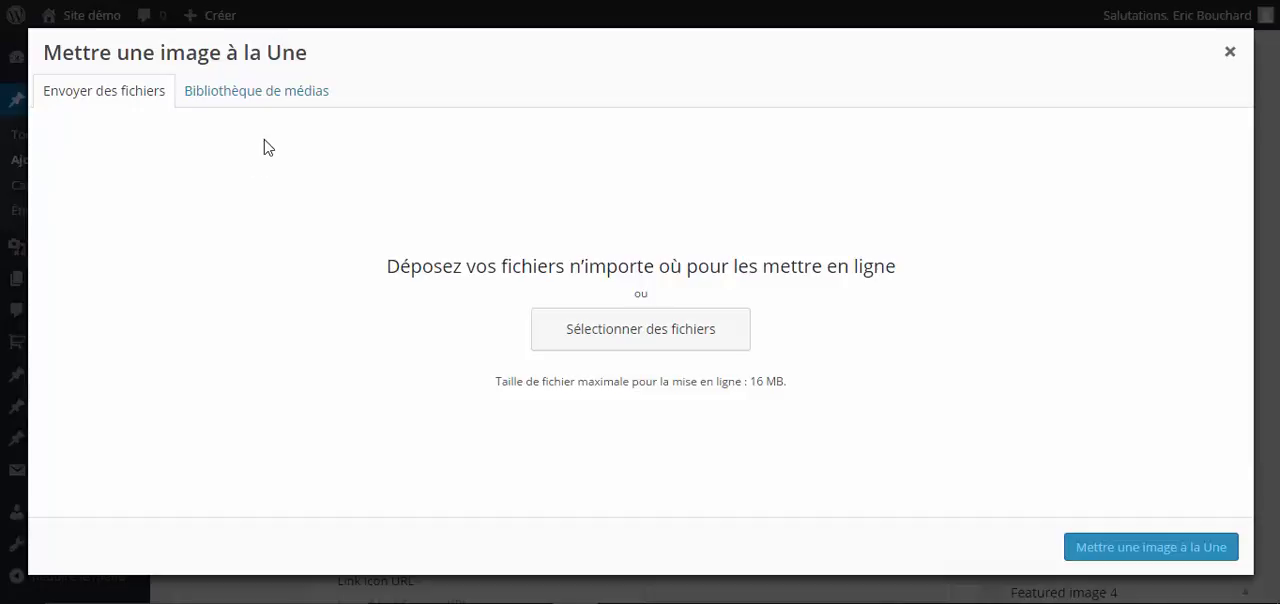
click(253, 92)
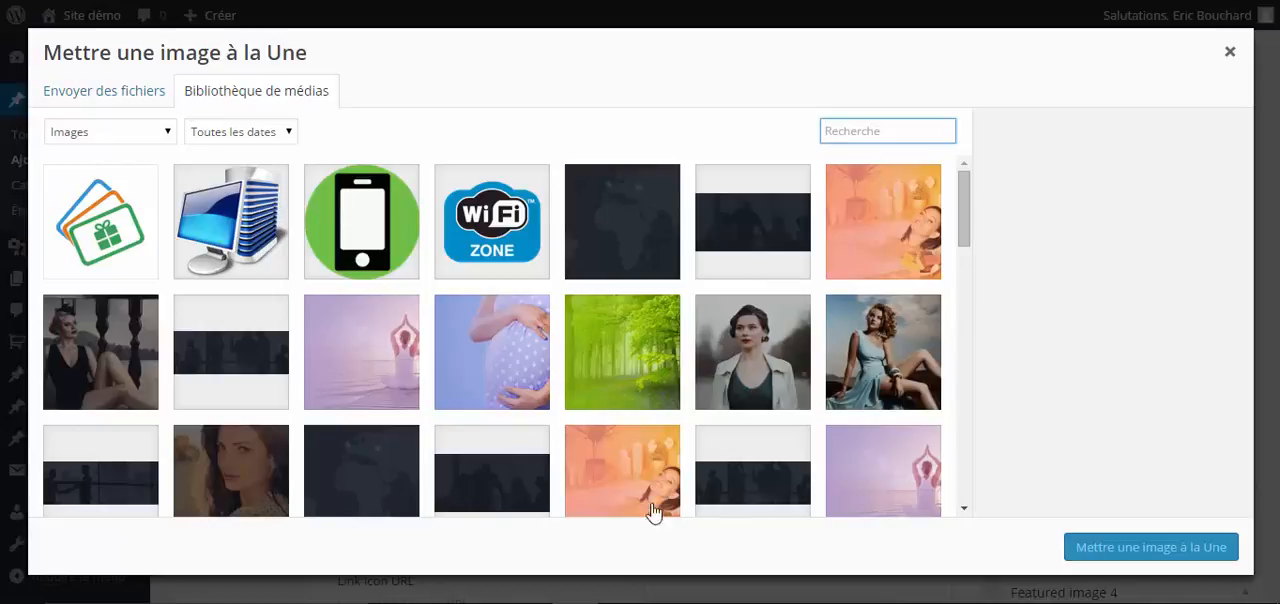
click(610, 256)
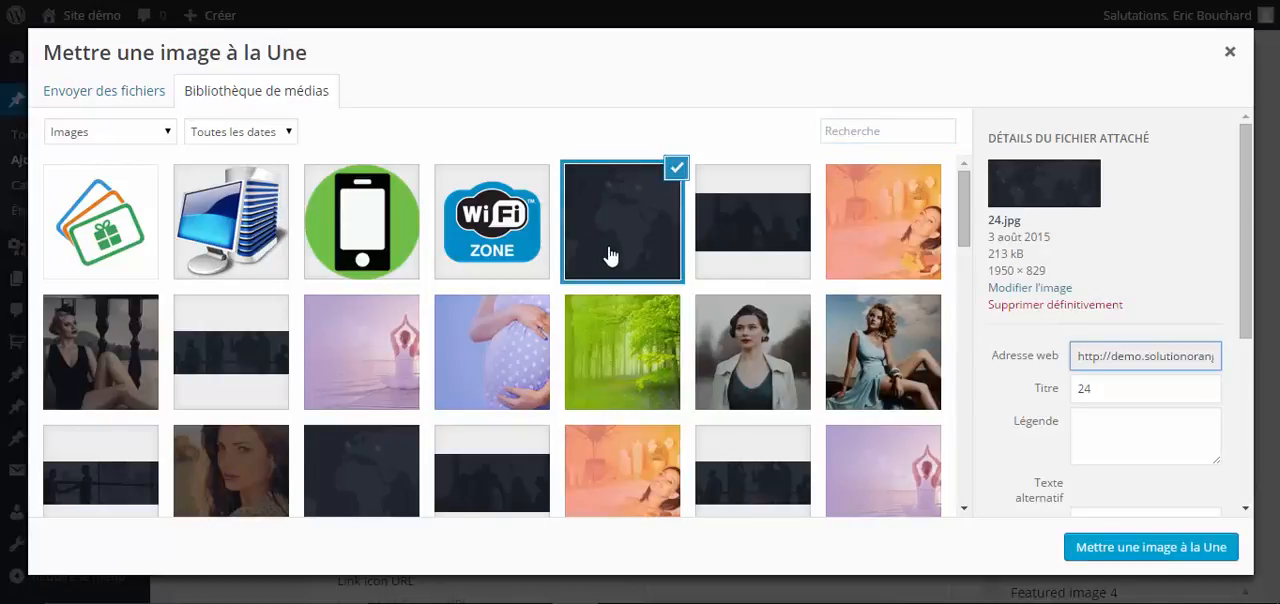
scroll(1165, 340, down, 5)
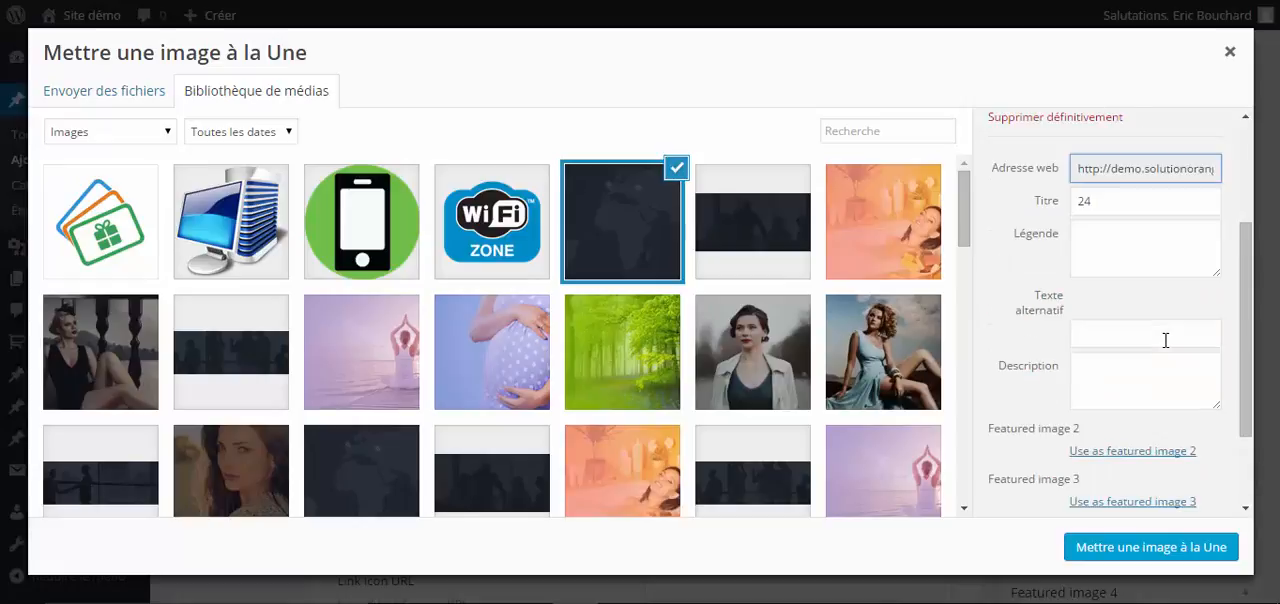
click(1146, 558)
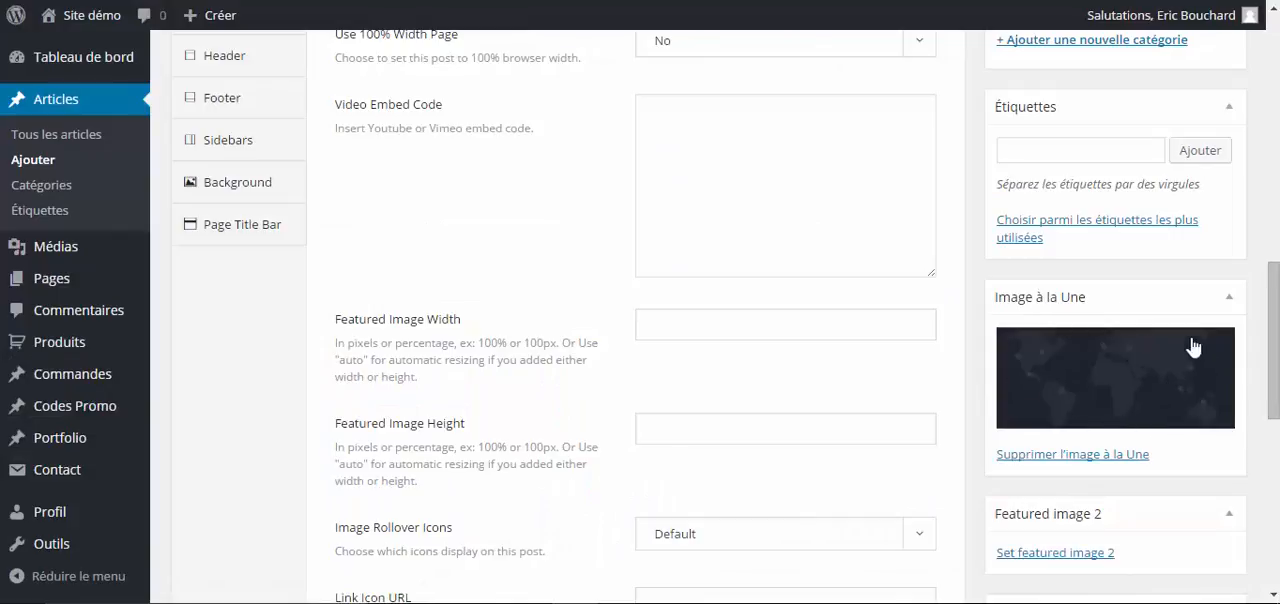
- Assign the article to the categories Acquisitions, Financial and Health & Wellbeing
scroll(510, 200, up, 3)
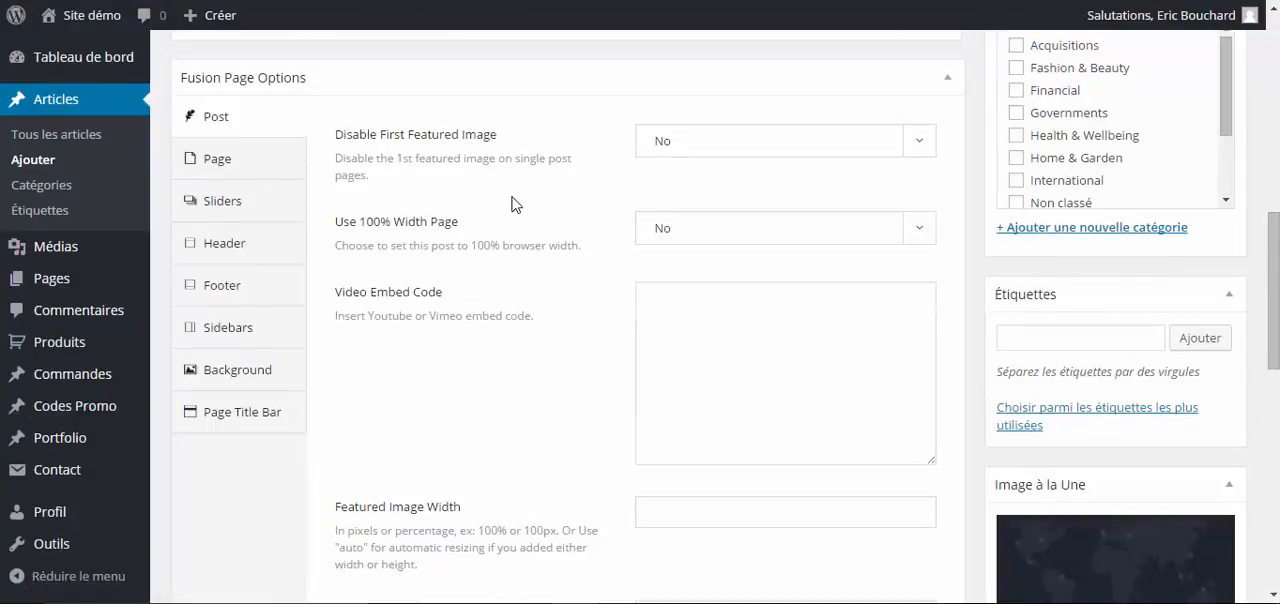
scroll(518, 206, up, 1)
scroll(500, 118, up, 1)
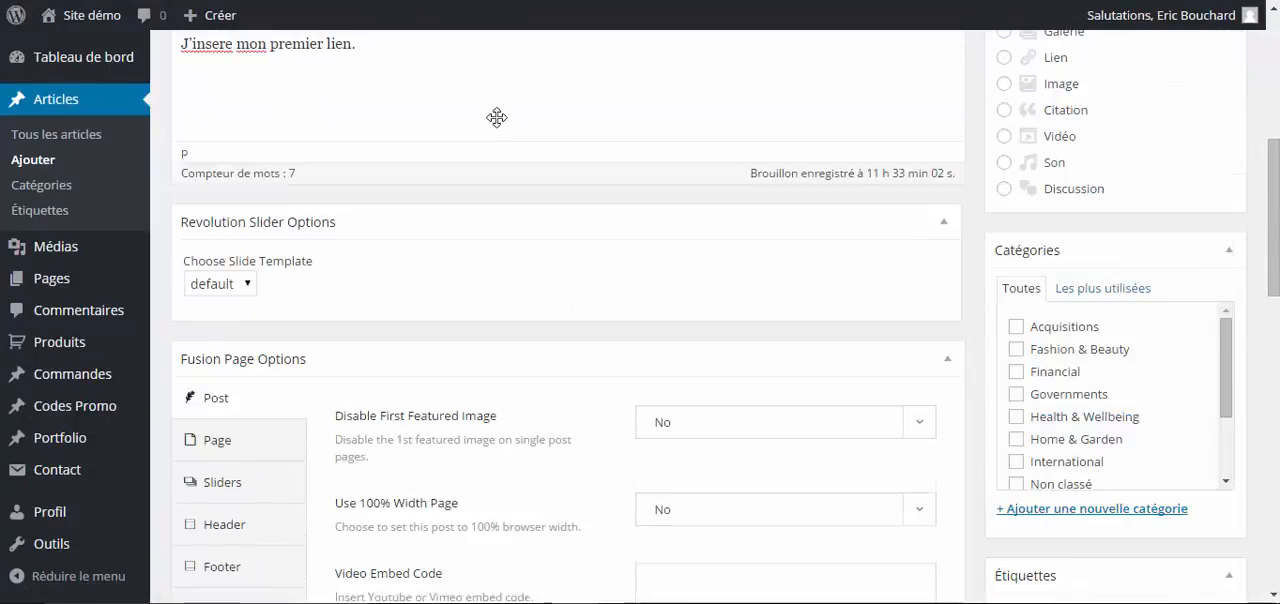
scroll(497, 118, up, 1)
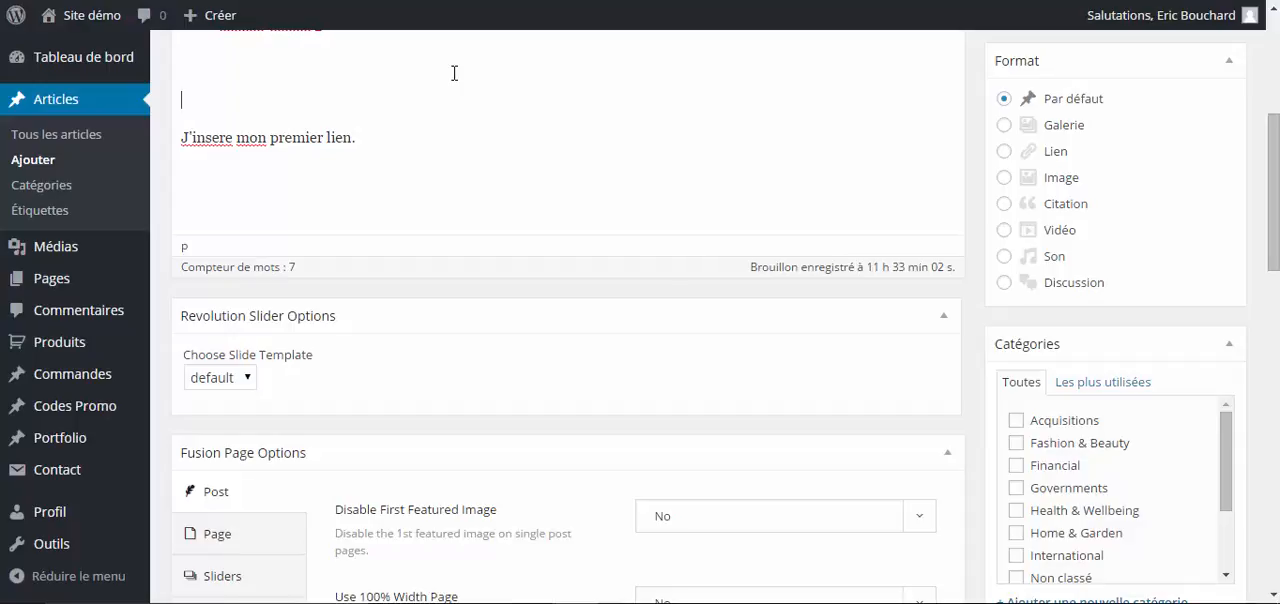
scroll(606, 175, down, 1)
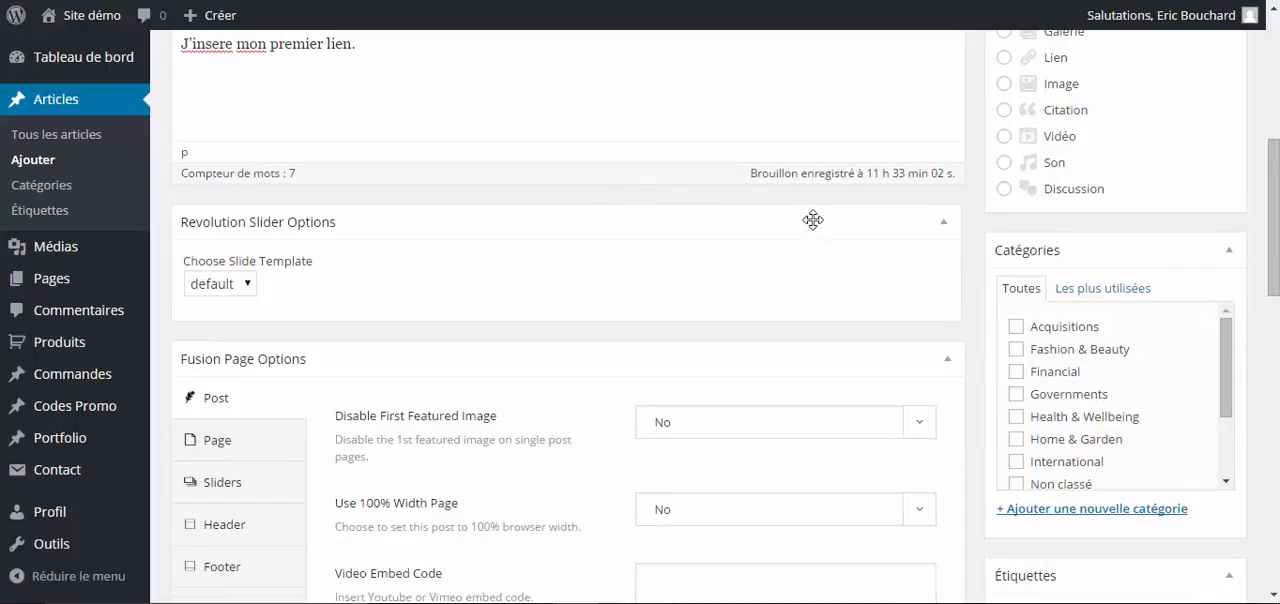
click(1017, 328)
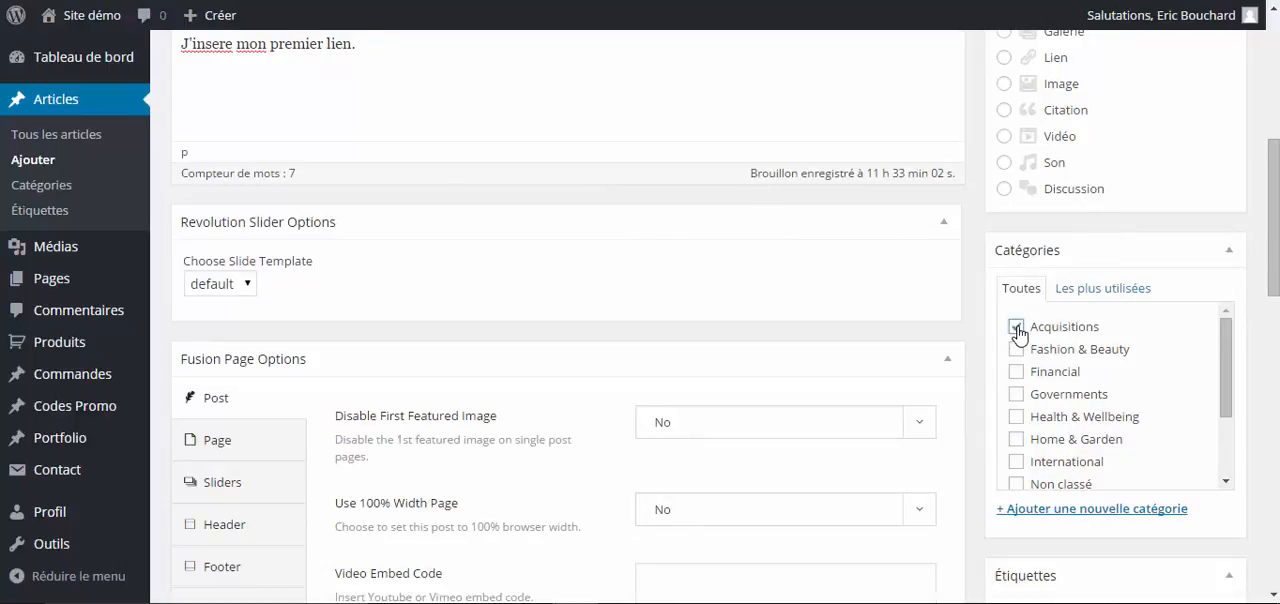
click(1017, 374)
click(1018, 418)
scroll(951, 378, up, 3)
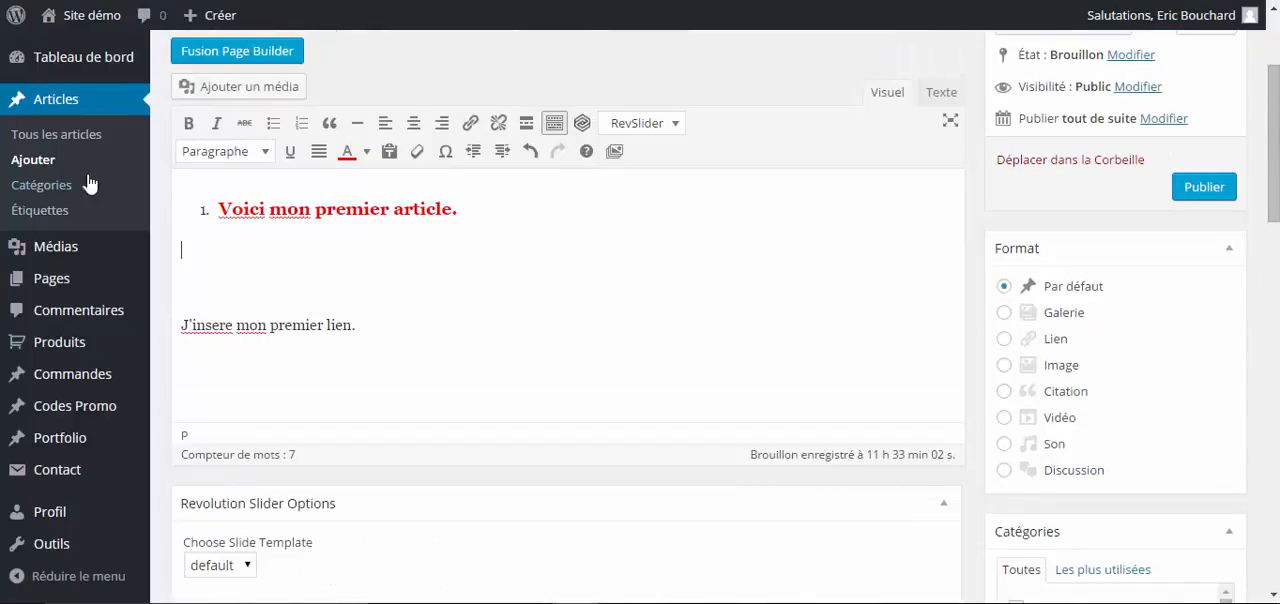
- Add the tag "conception web" to the article
scroll(908, 311, down, 2)
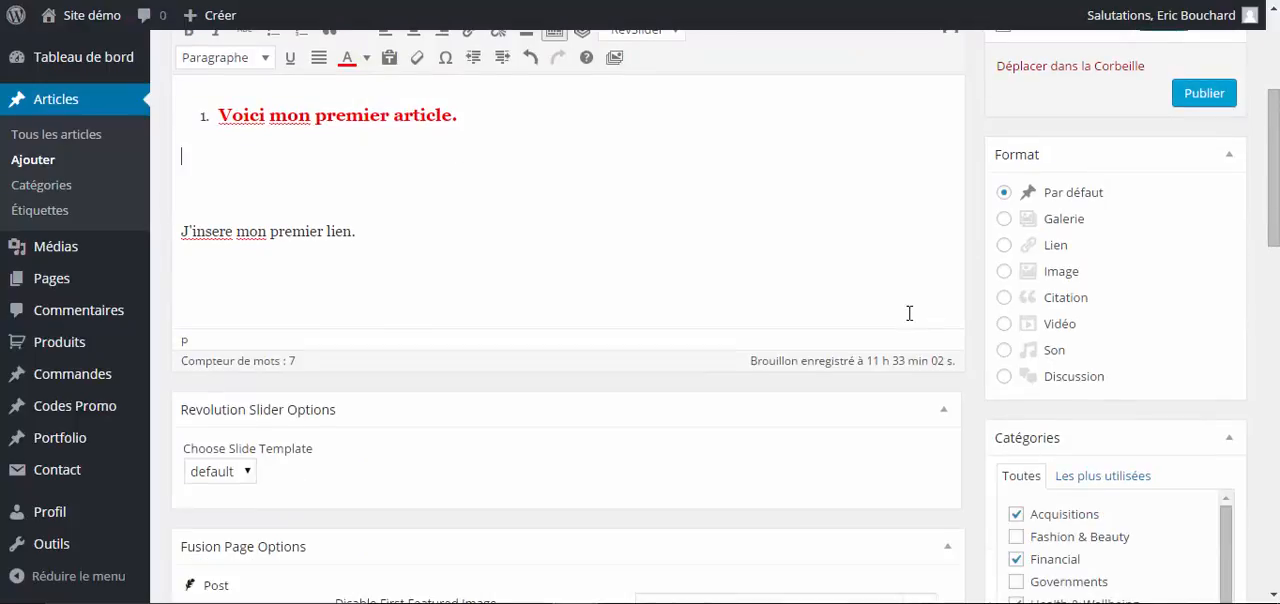
scroll(914, 308, down, 2)
scroll(934, 297, down, 2)
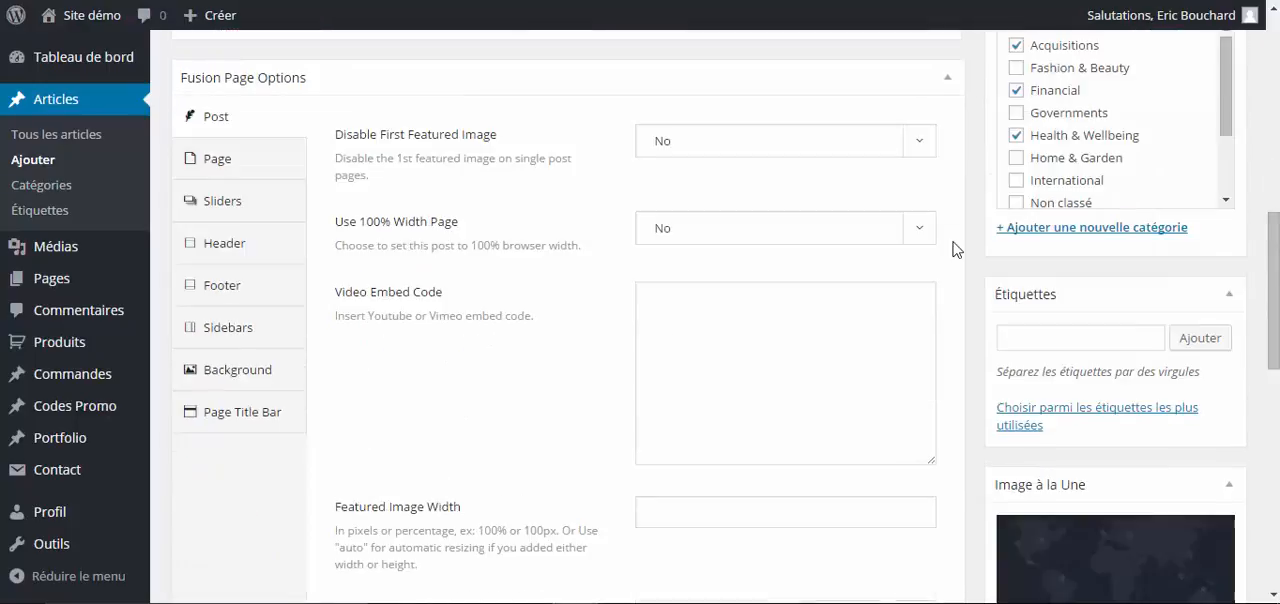
click(1041, 333)
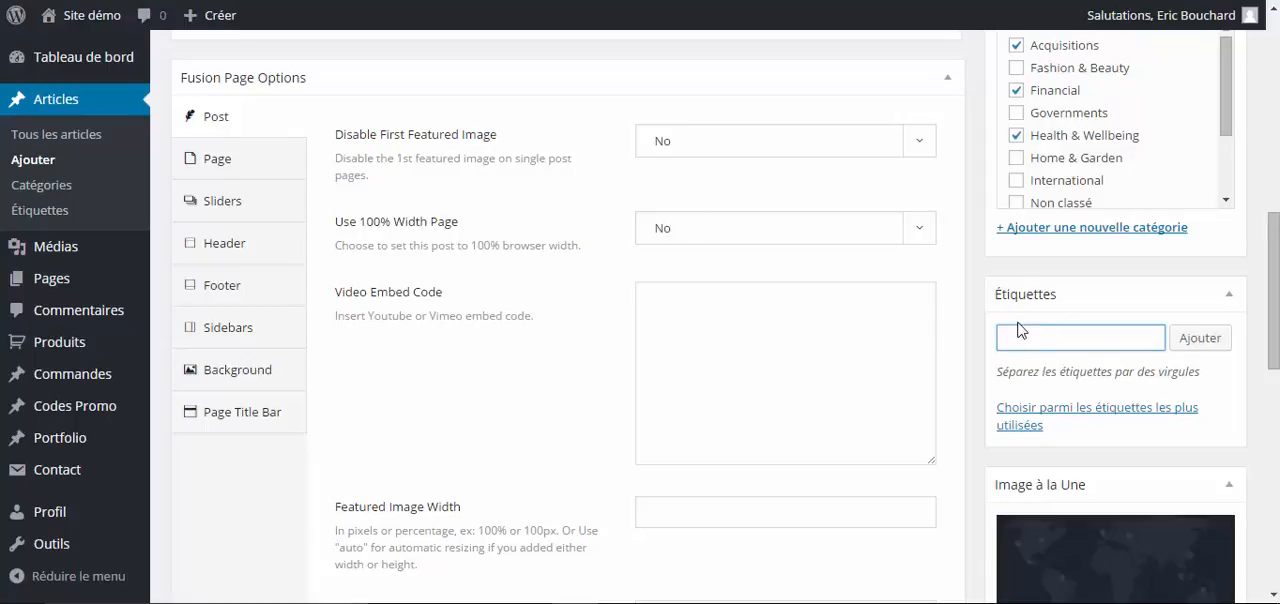
scroll(1018, 328, up, 3)
scroll(714, 252, down, 4)
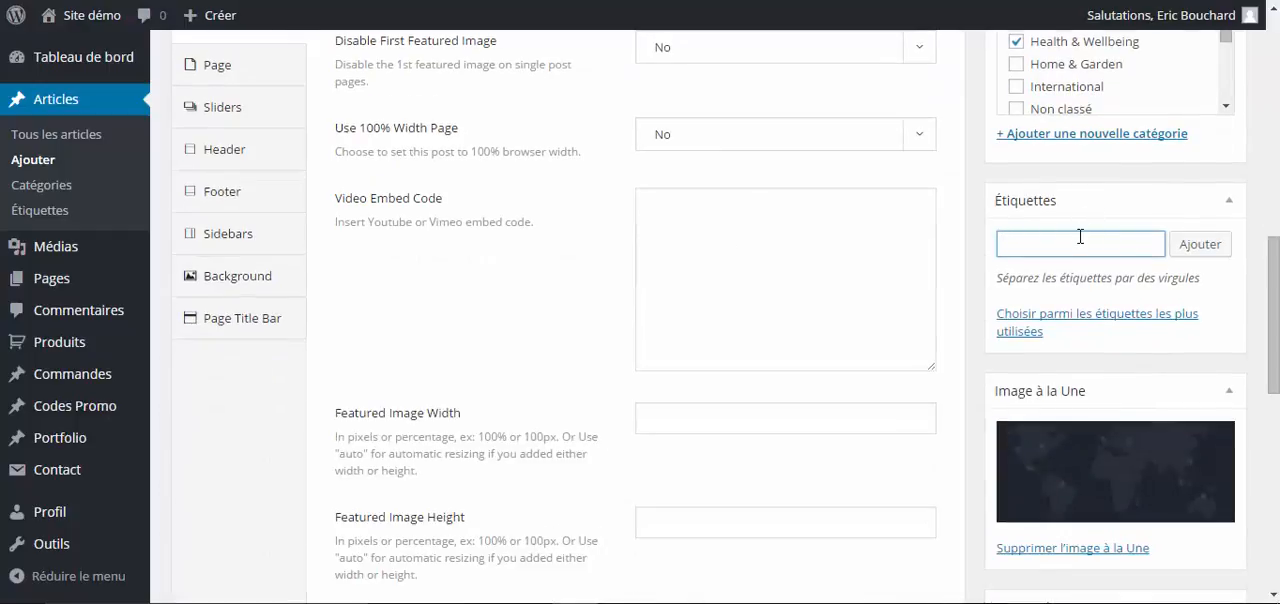
text(conception web)
key(Return)
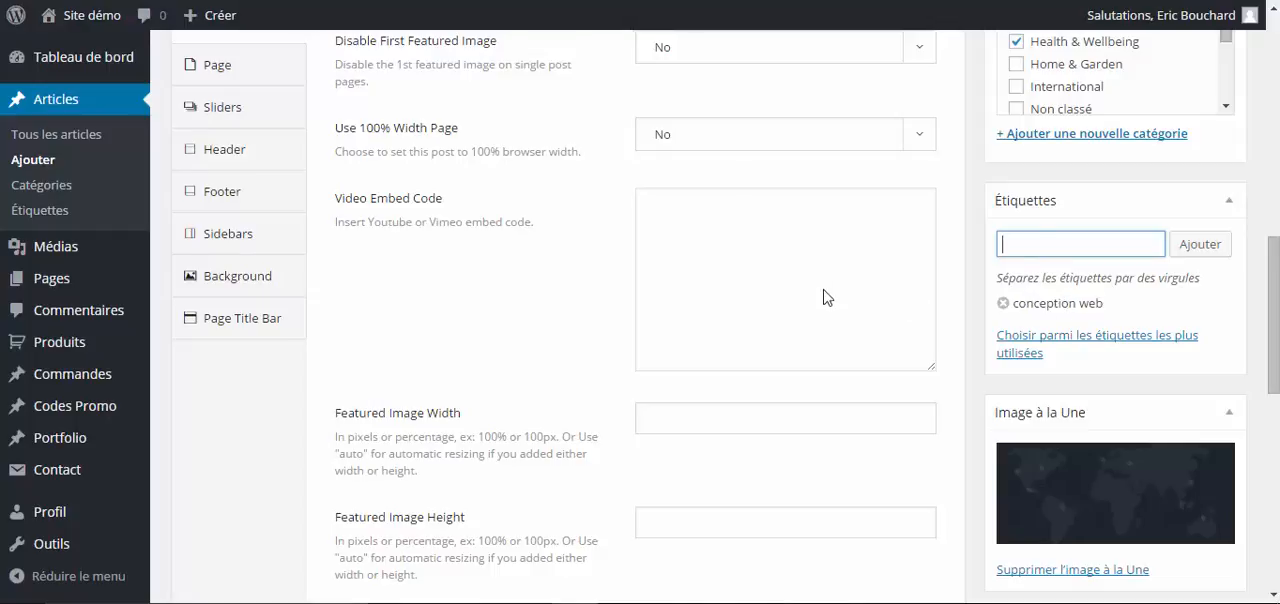
- Add the tag "creation de site web" to the article and open the form for a new category
scroll(820, 280, up, 4)
scroll(806, 260, up, 2)
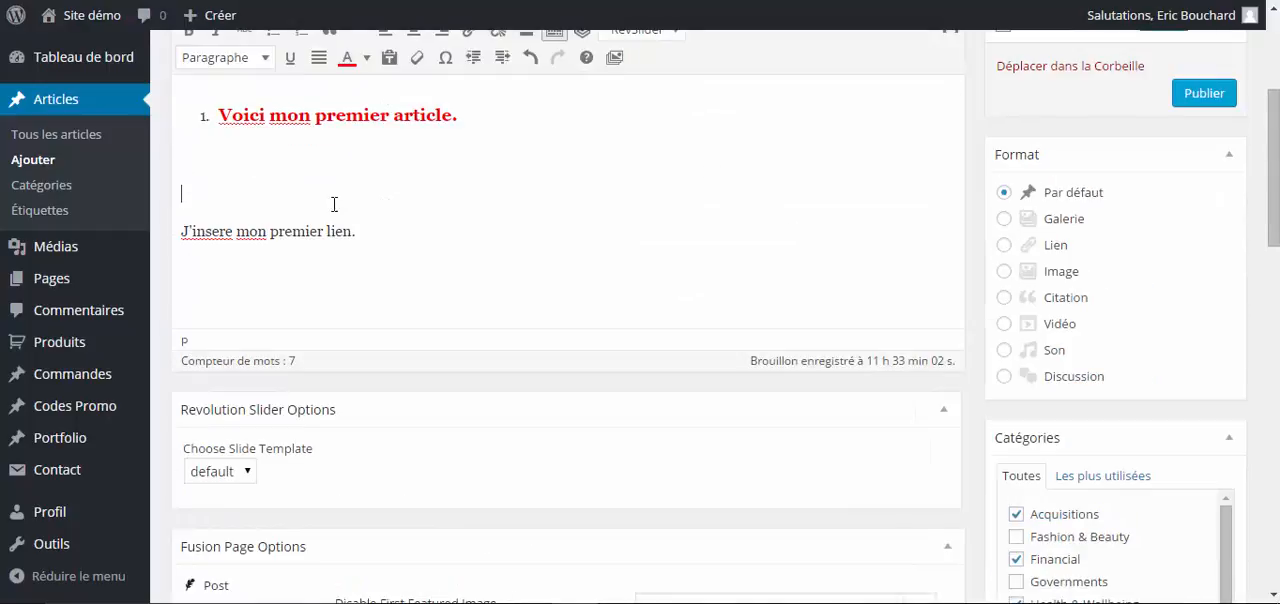
scroll(596, 262, down, 2)
scroll(580, 255, up, 5)
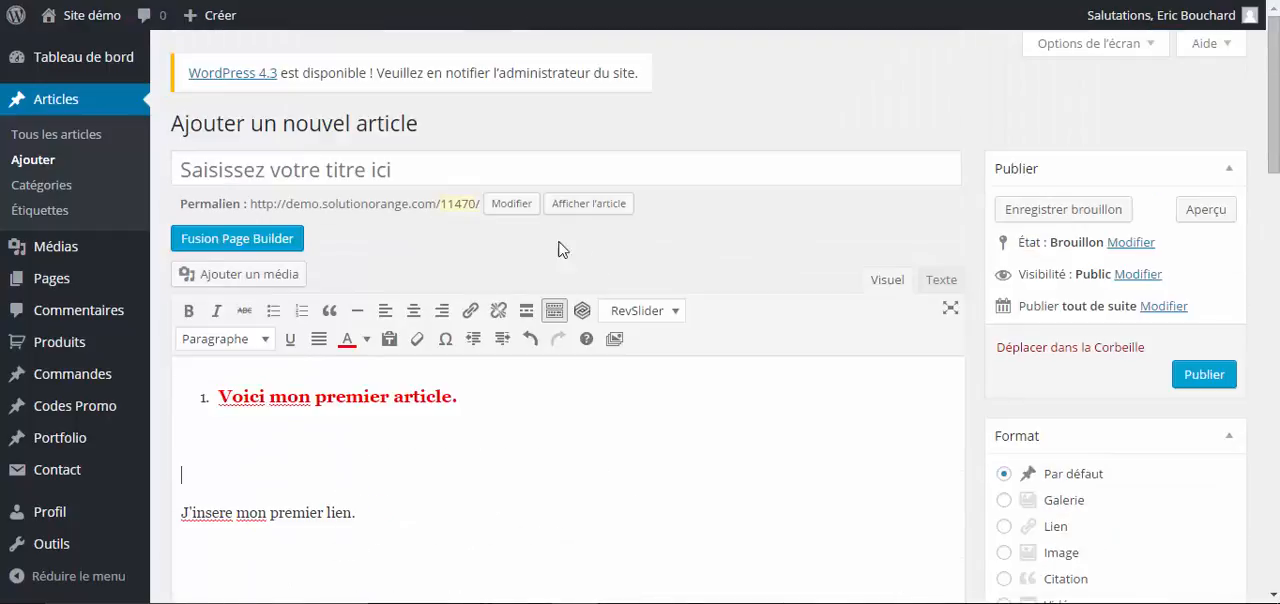
scroll(760, 338, down, 7)
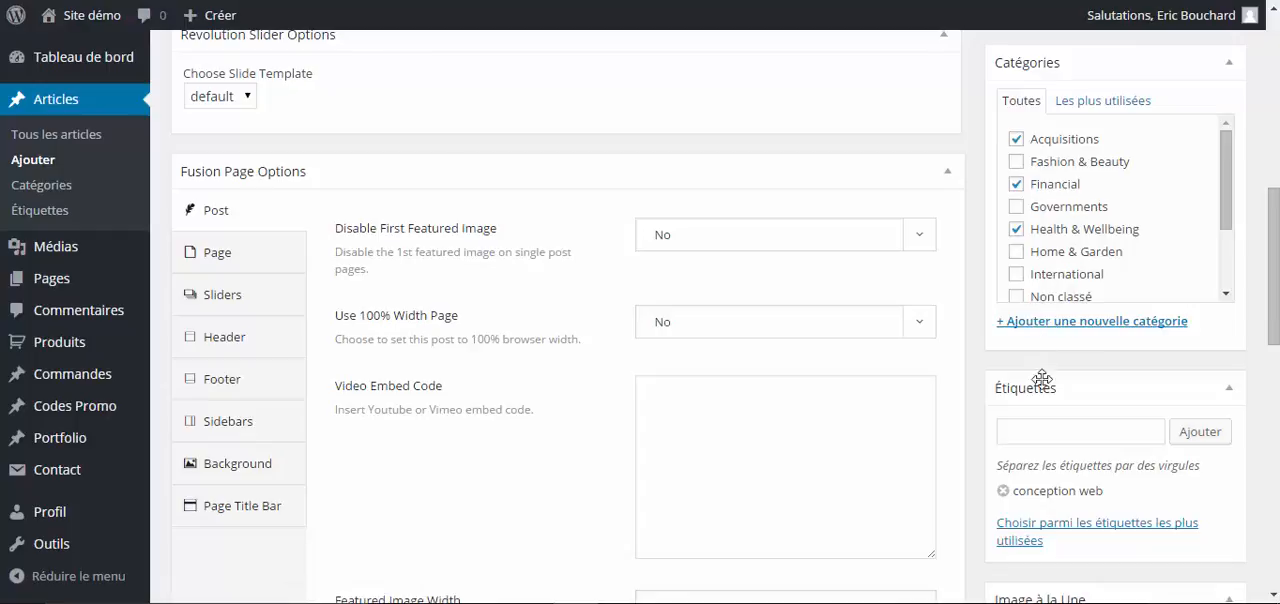
click(1049, 429)
text(creatio)
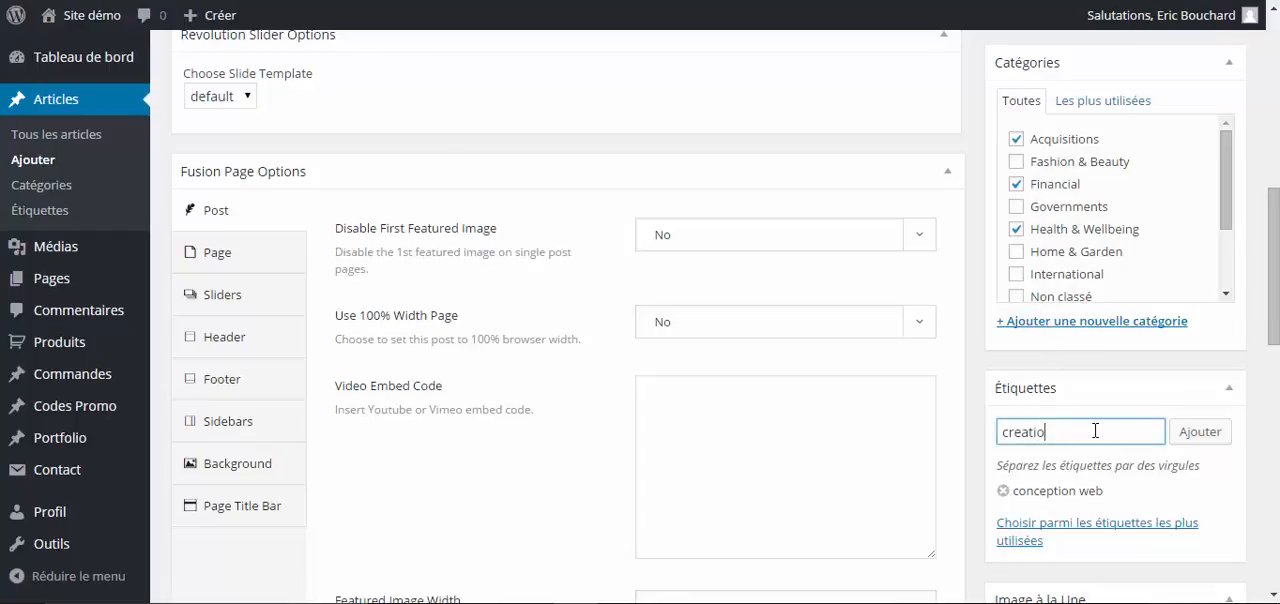
text(n de slte web)
key(Return)
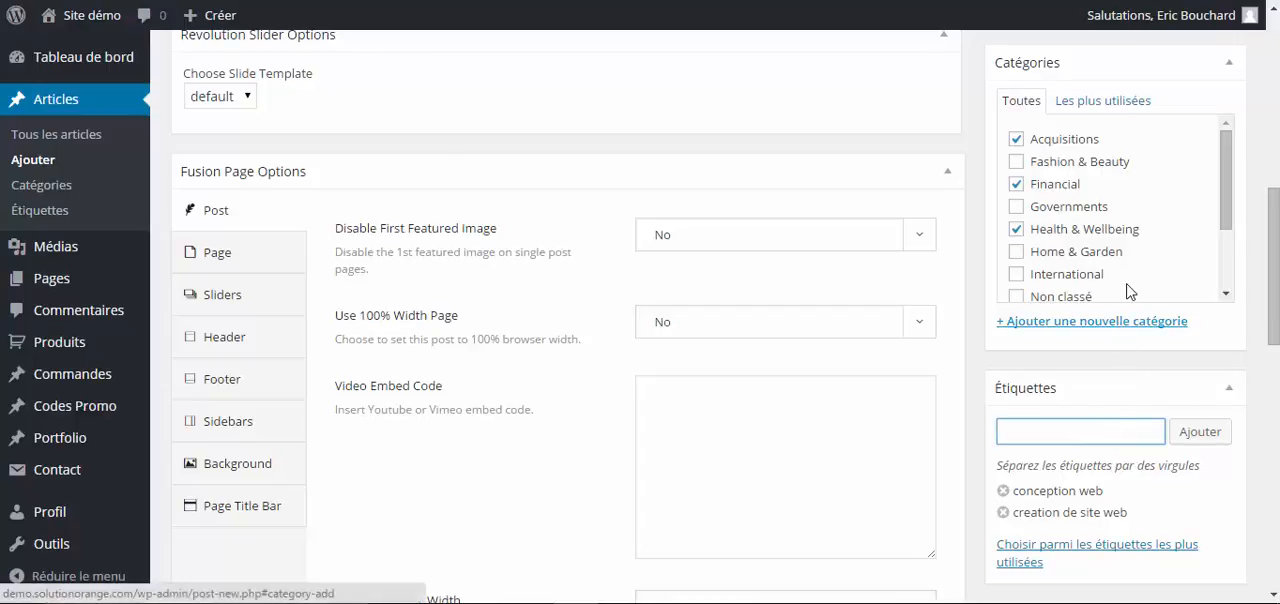
click(1076, 322)
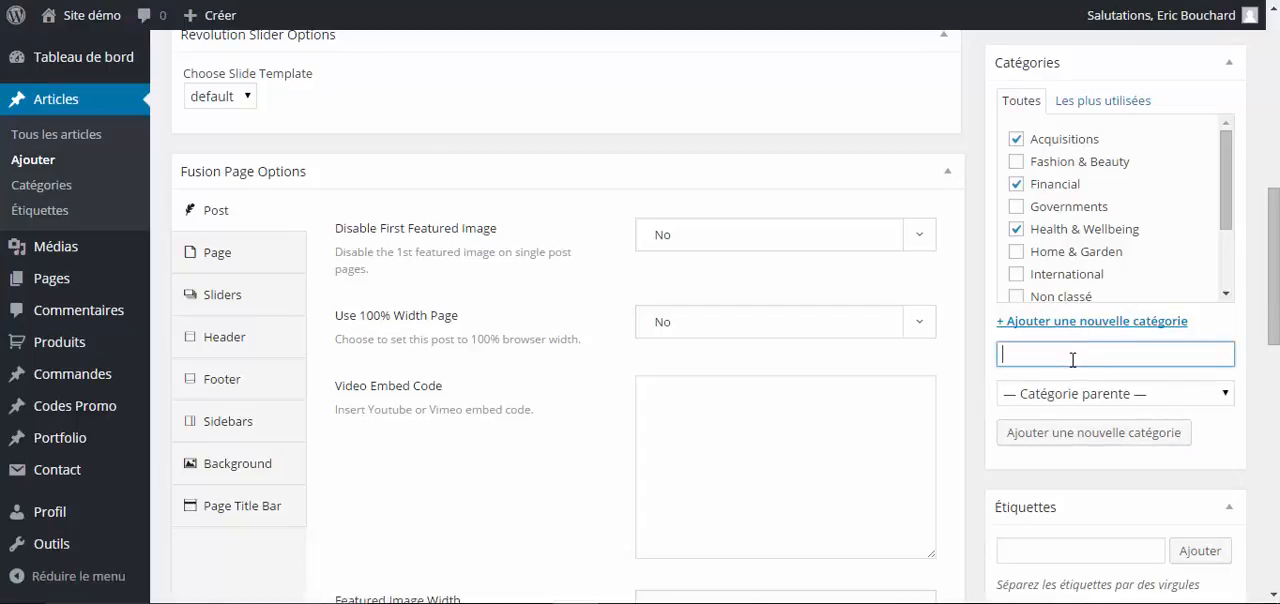
scroll(968, 416, up, 5)
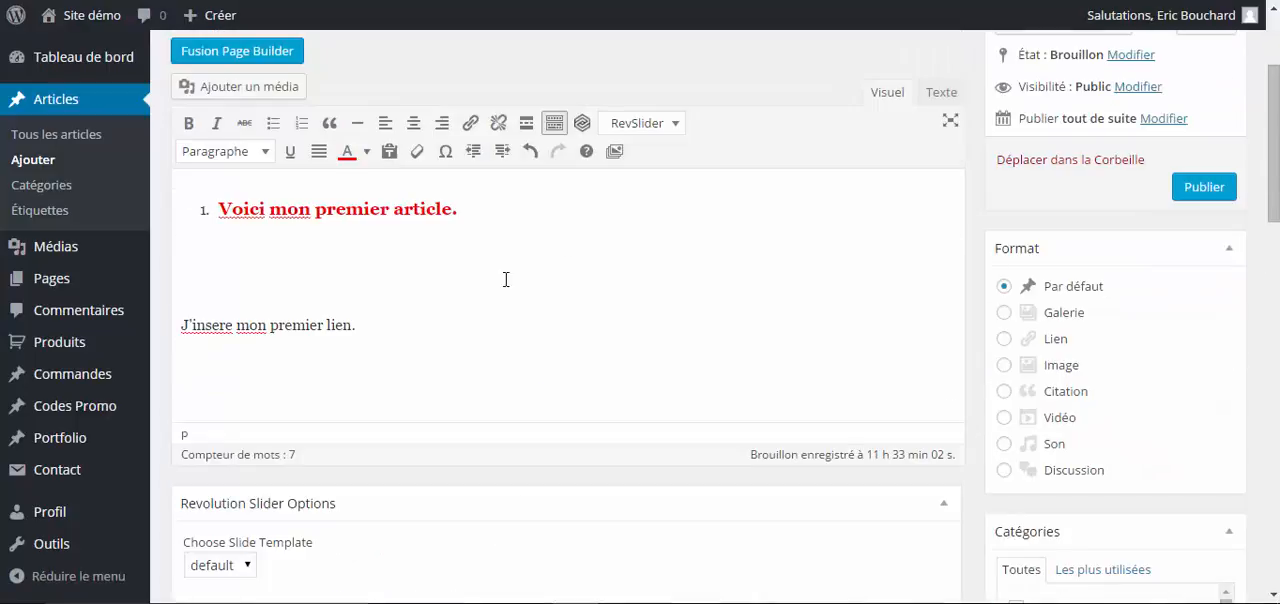
drag(359, 325, 178, 318)
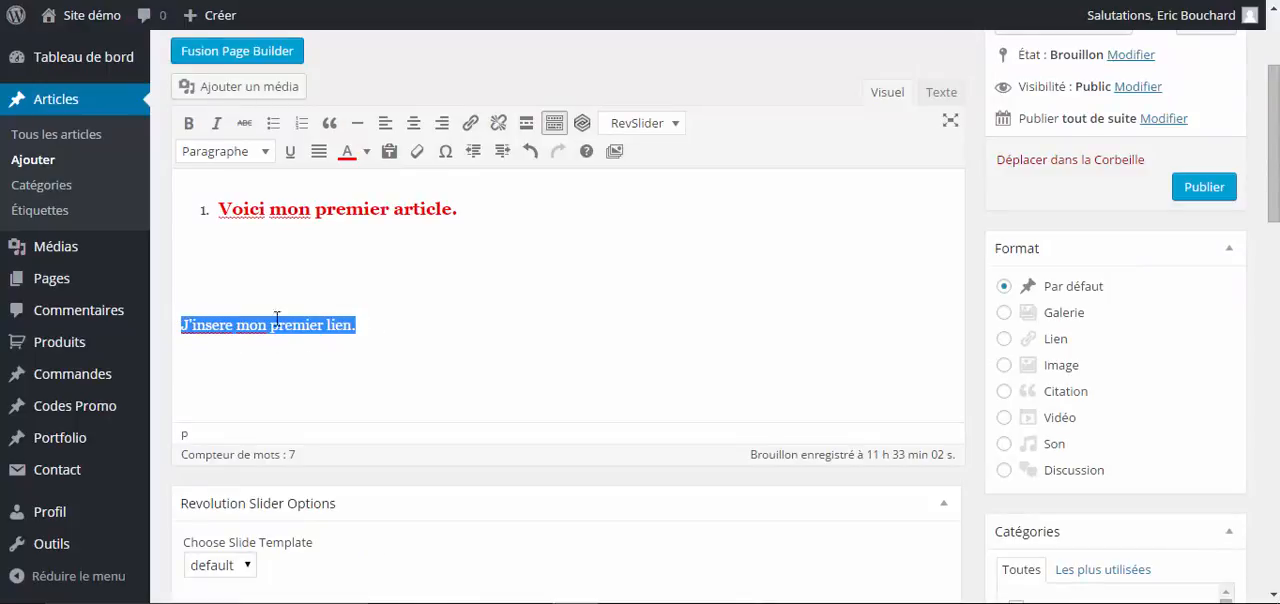
click(474, 125)
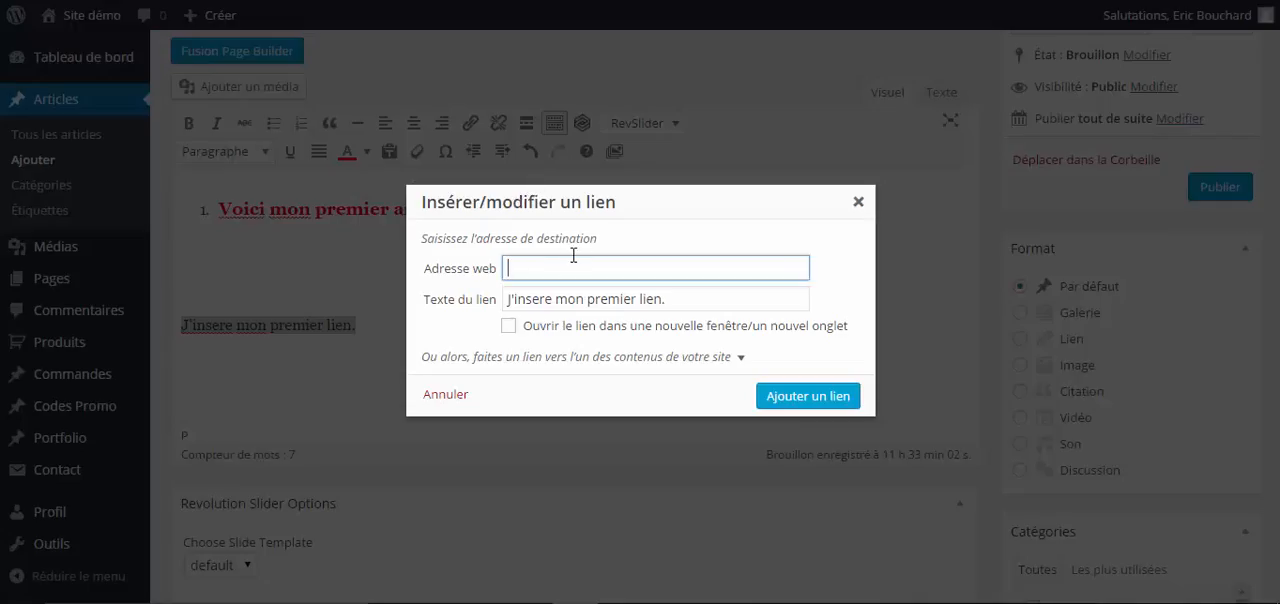
text(htttp://www.google.com)
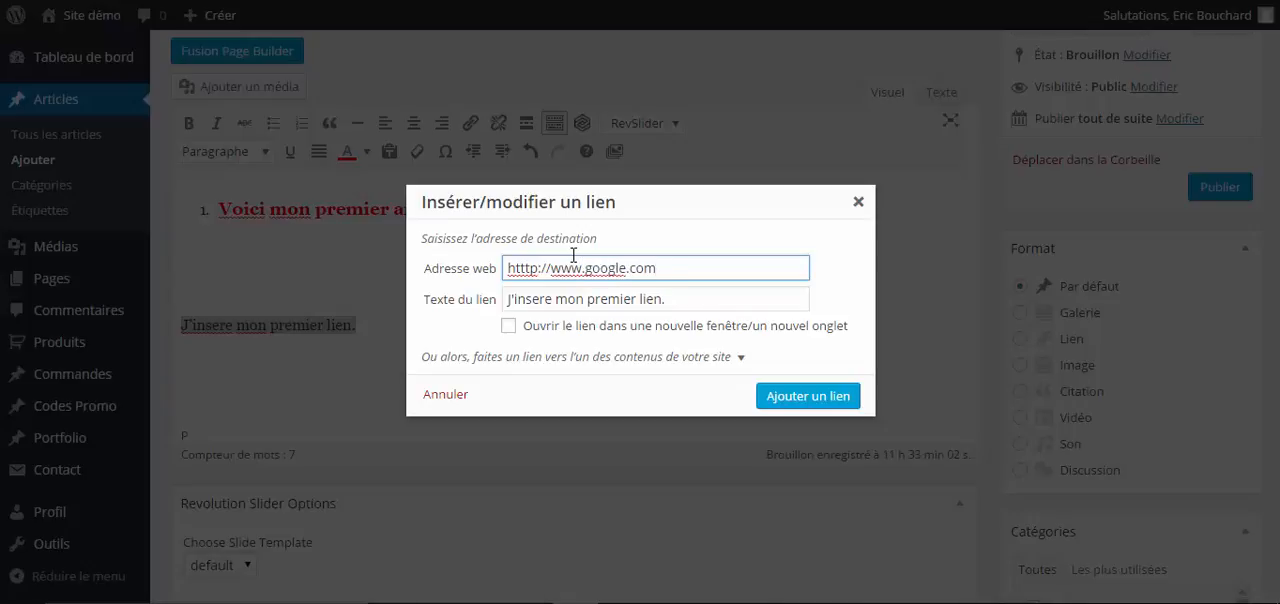
click(512, 330)
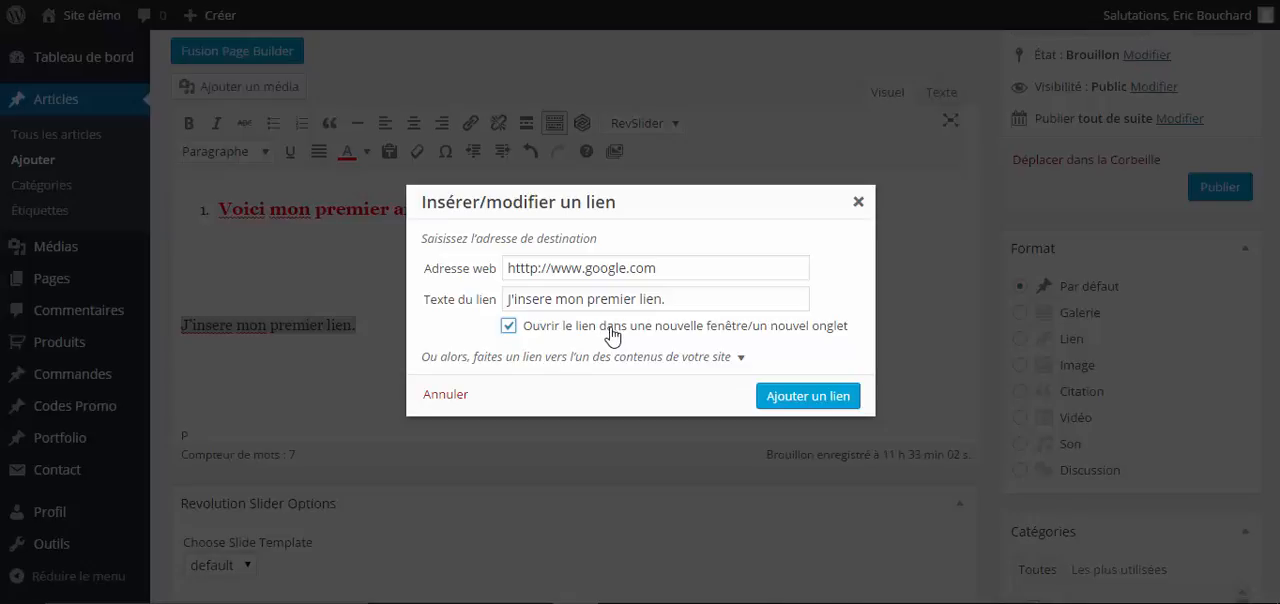
click(772, 401)
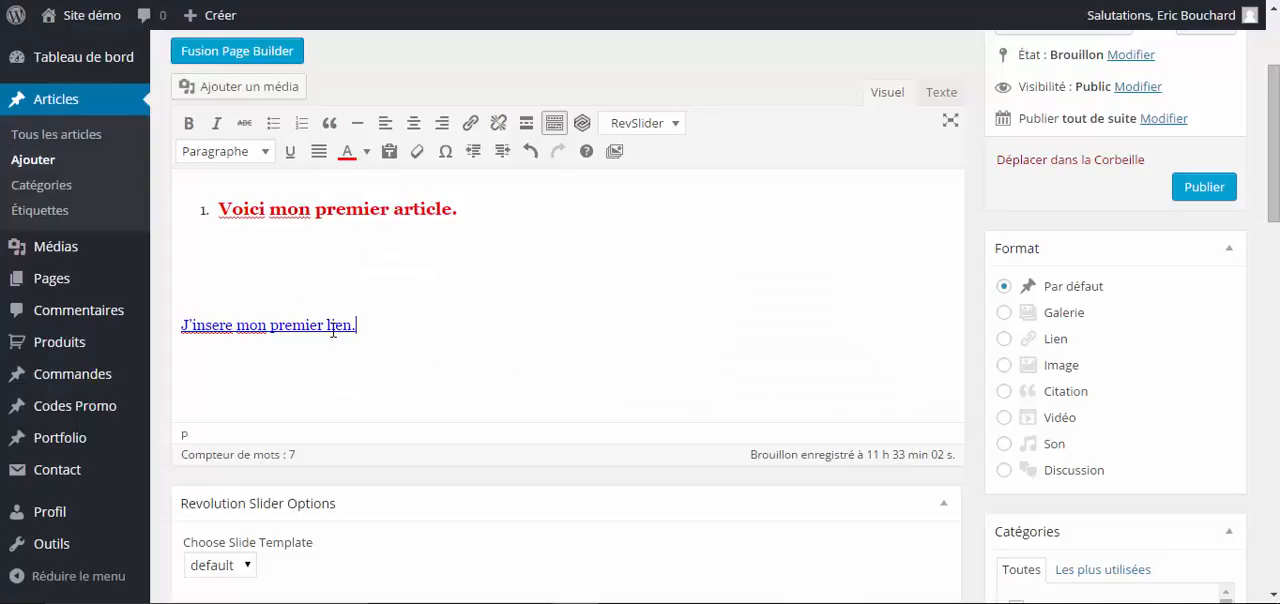
- Look over the linked sentence, the title area, the categories and the tags of the article
drag(358, 319, 180, 320)
click(460, 306)
scroll(570, 285, up, 1)
scroll(570, 285, up, 1)
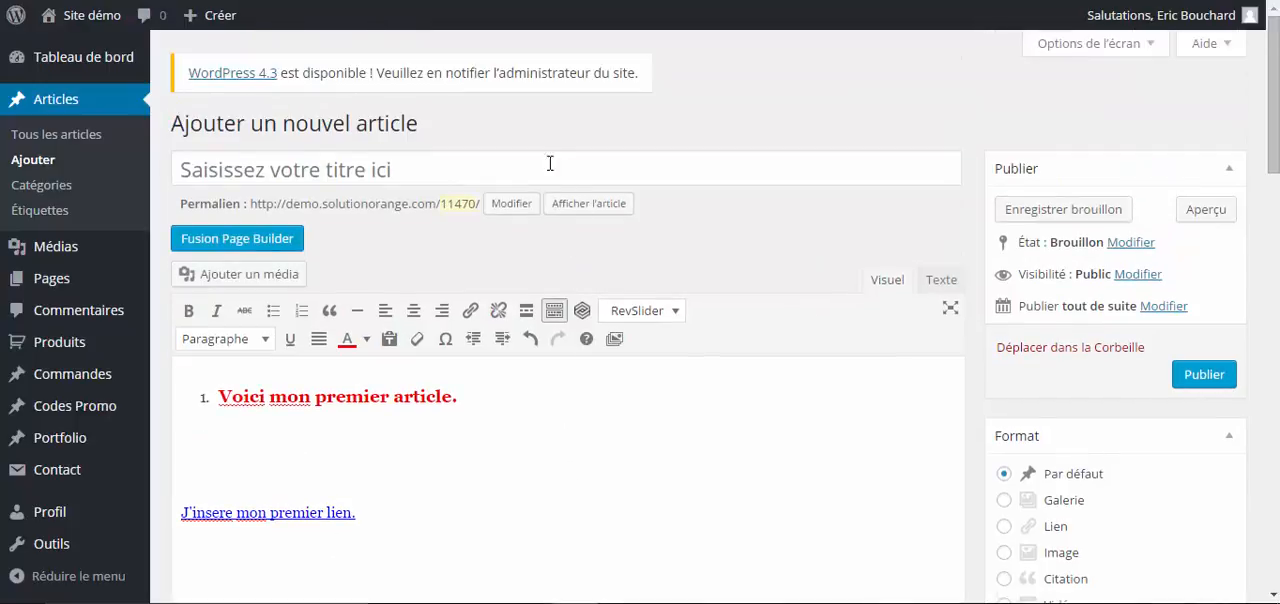
scroll(669, 210, down, 5)
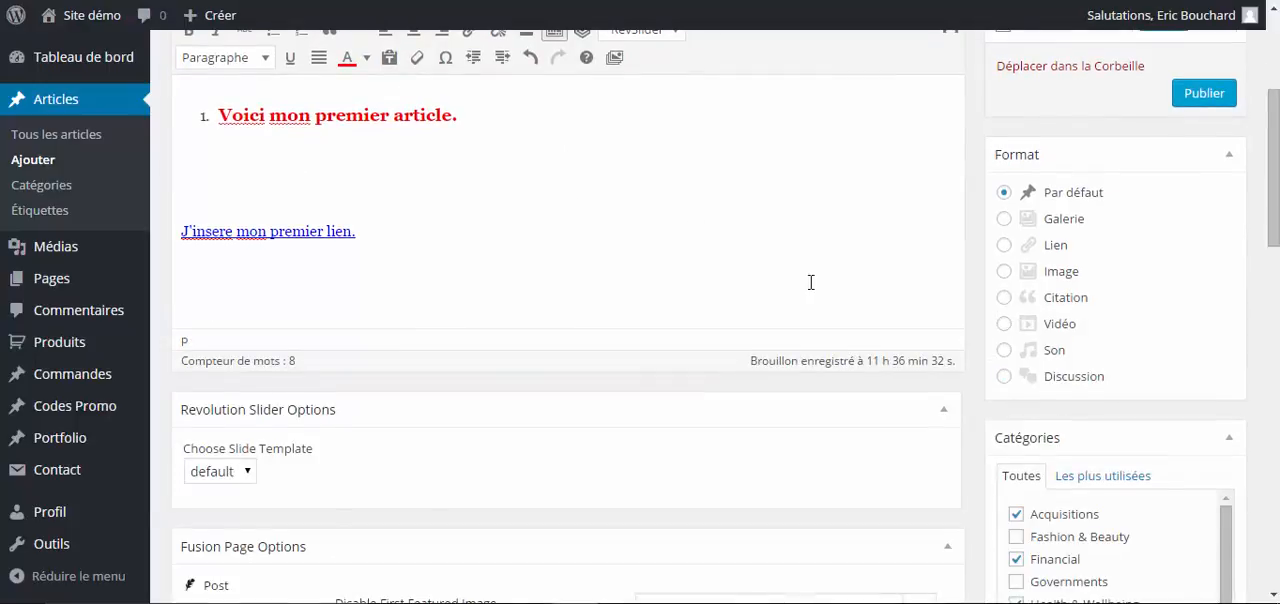
scroll(1033, 398, down, 2)
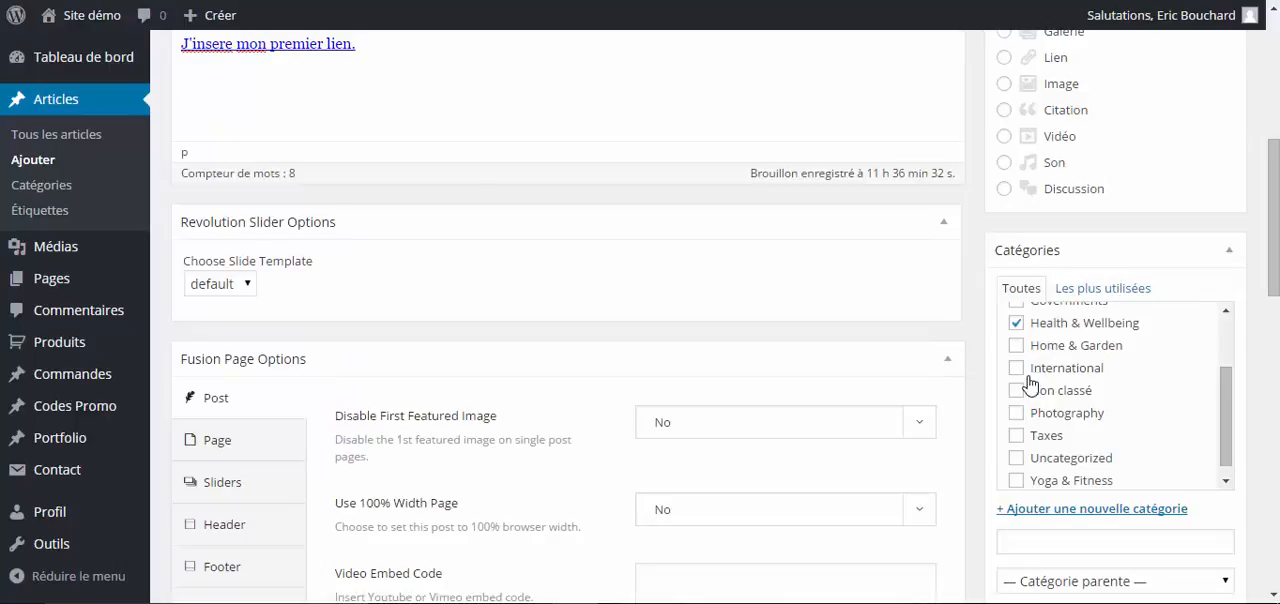
scroll(1030, 390, down, 2)
scroll(1038, 492, down, 3)
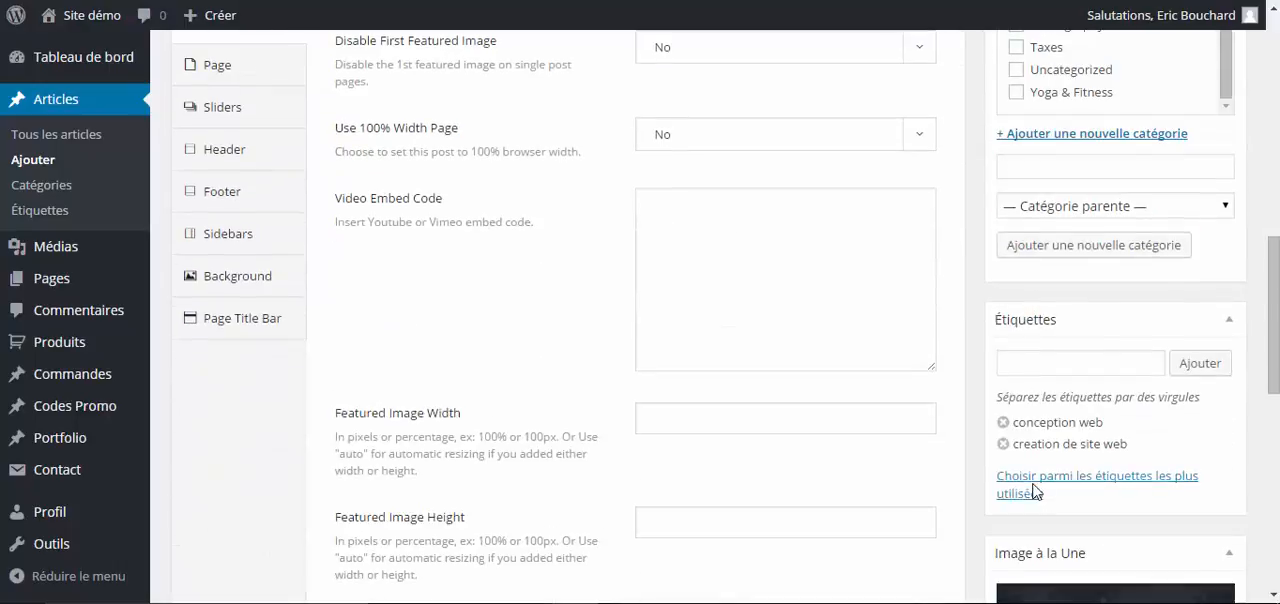
scroll(997, 388, up, 6)
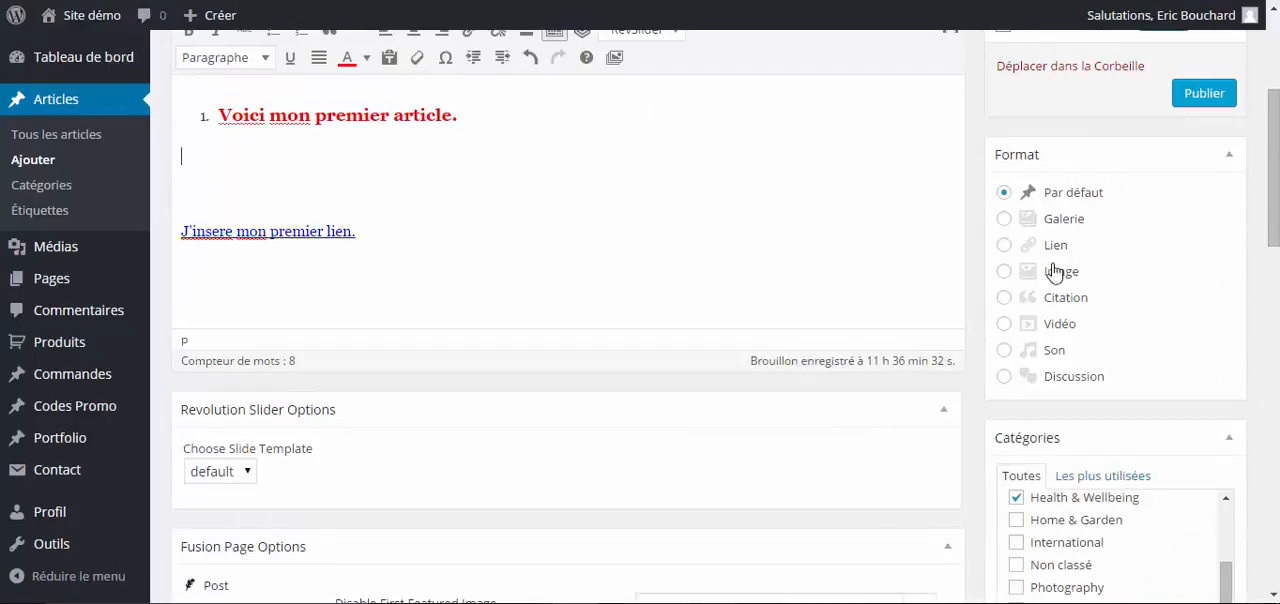
- Publish the article
click(1189, 100)
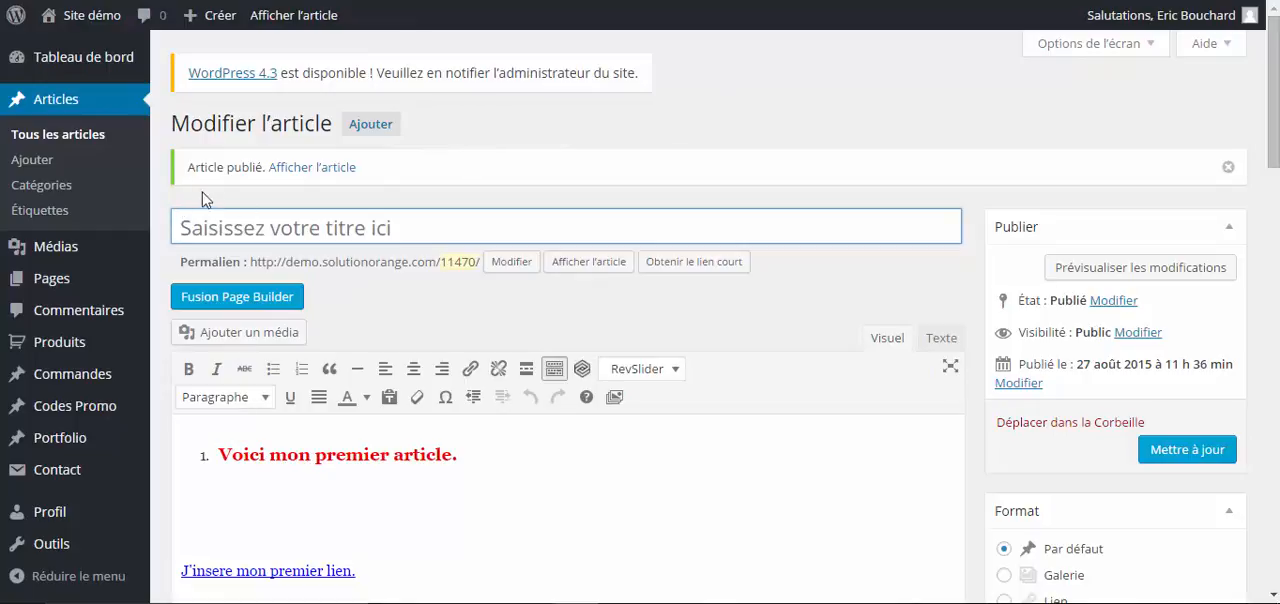
drag(188, 167, 267, 172)
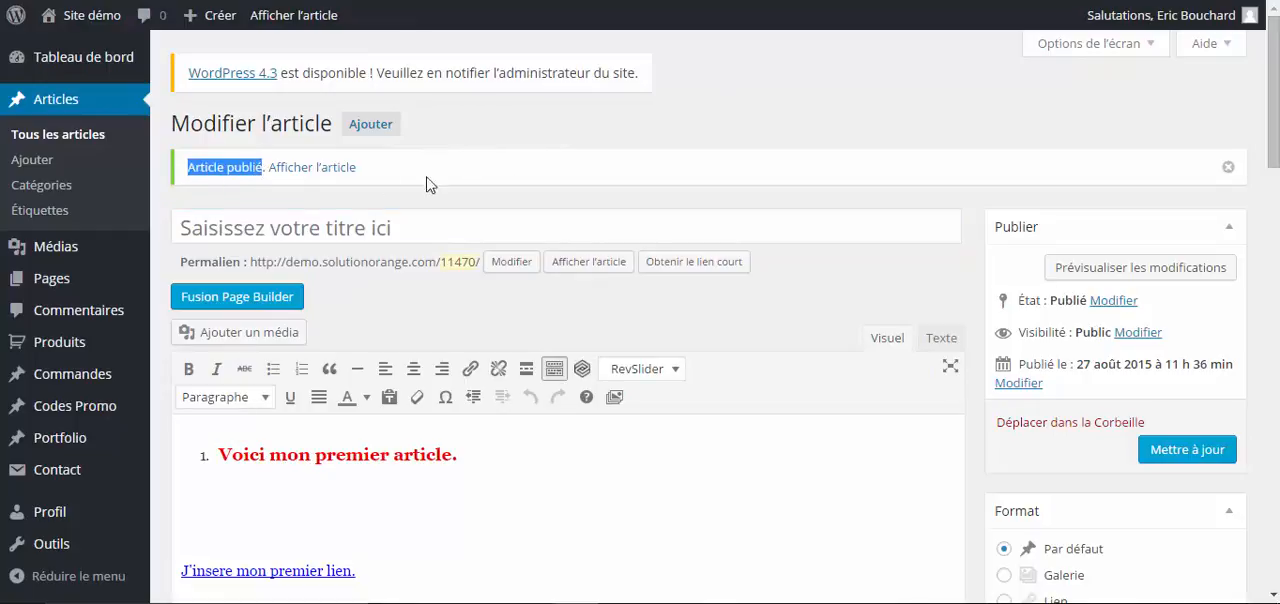
click(546, 144)
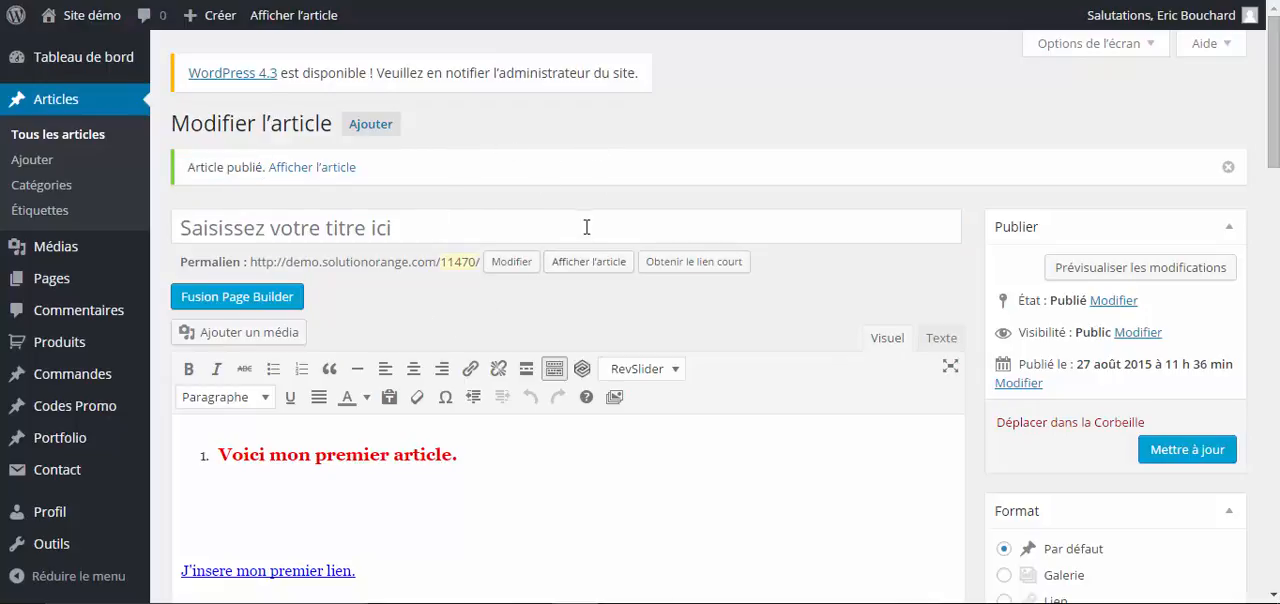
- View the published article on the site, examine its image and text, and test its link, closing the page that opens
click(588, 272)
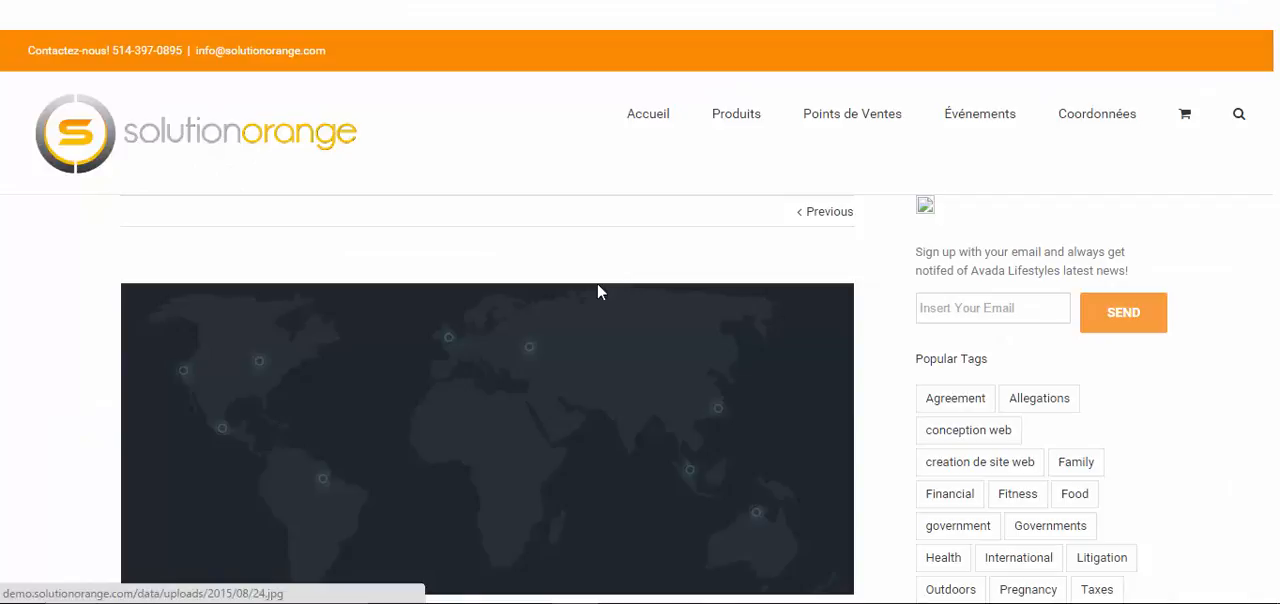
scroll(37, 344, down, 3)
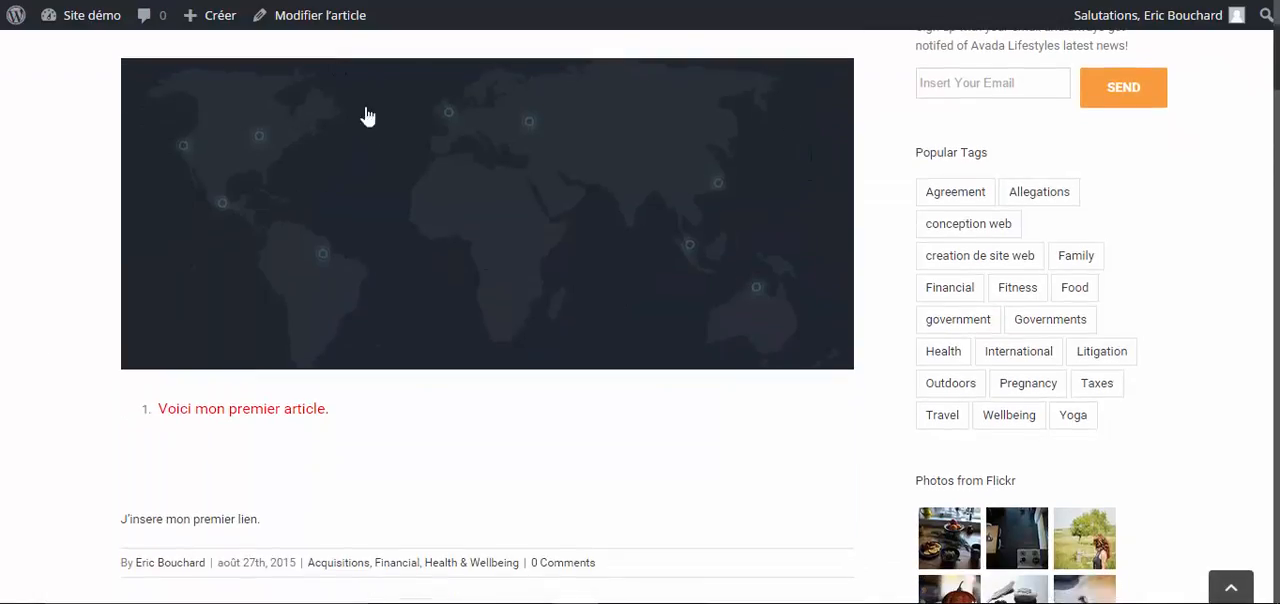
scroll(94, 286, up, 2)
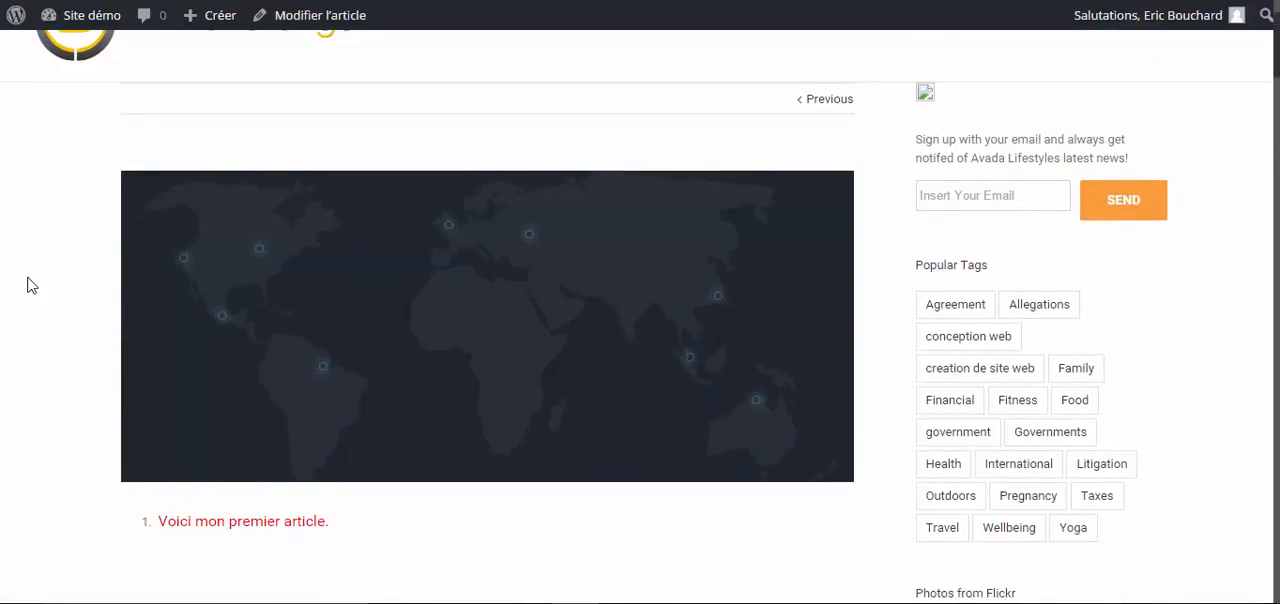
scroll(25, 288, down, 3)
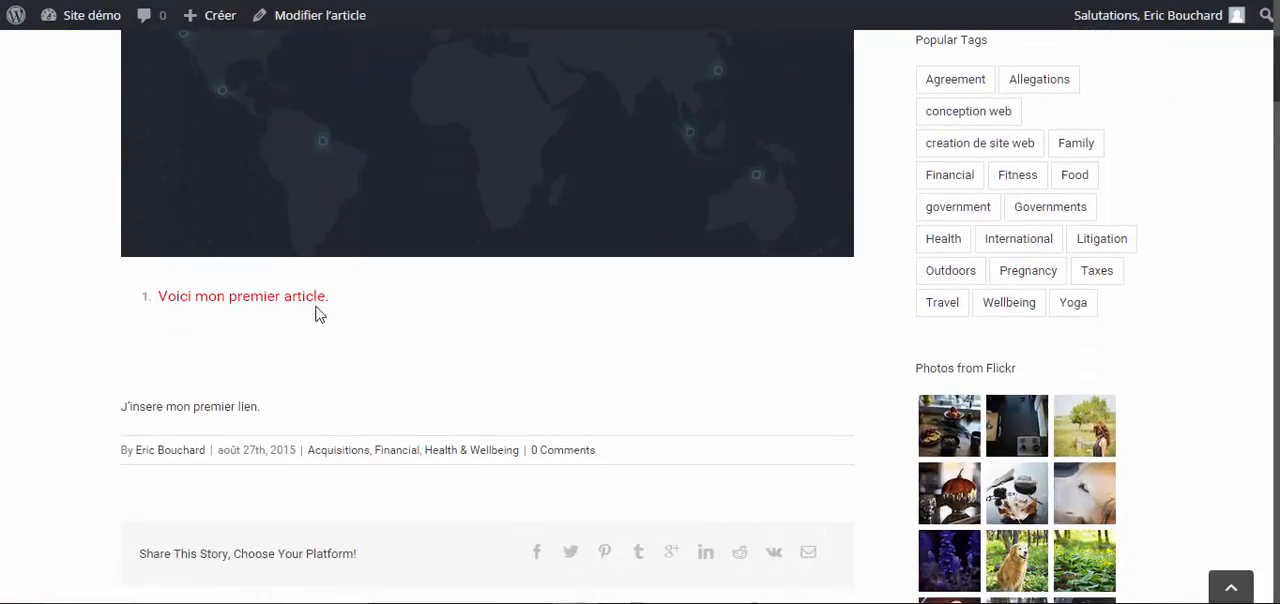
drag(337, 294, 142, 274)
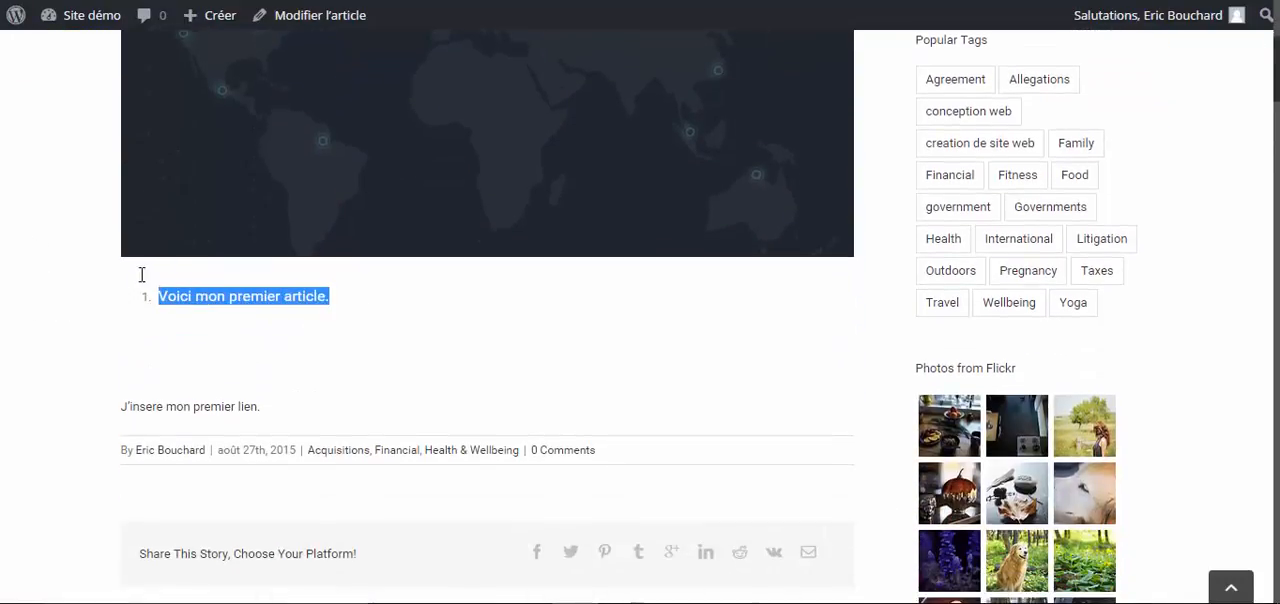
click(466, 365)
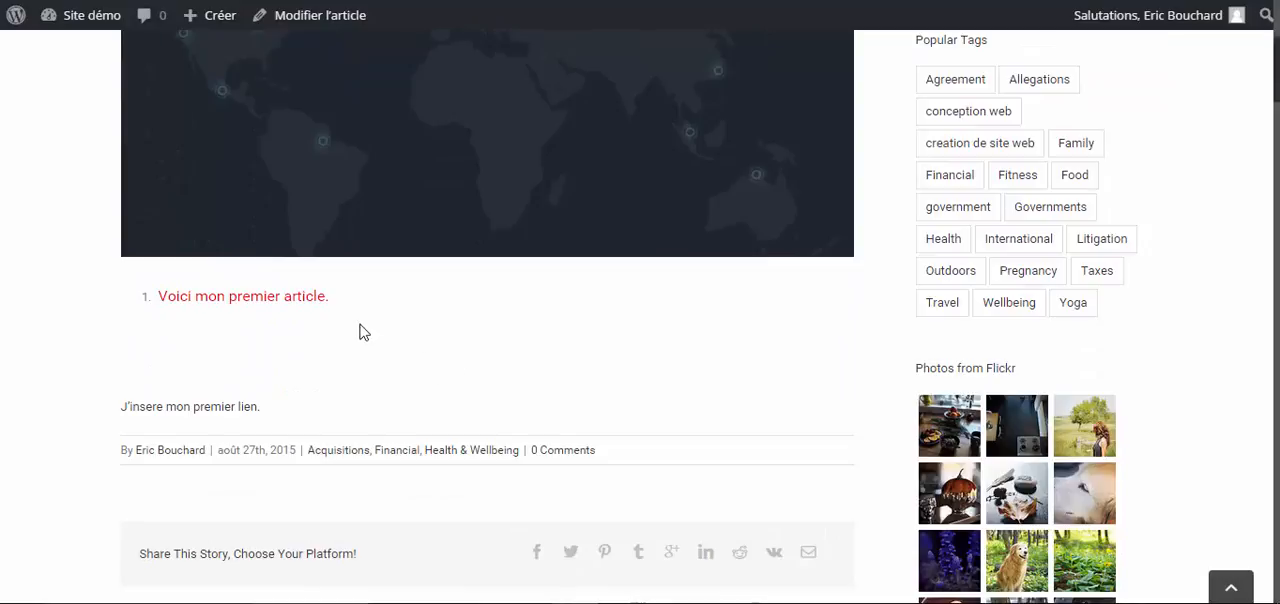
click(201, 416)
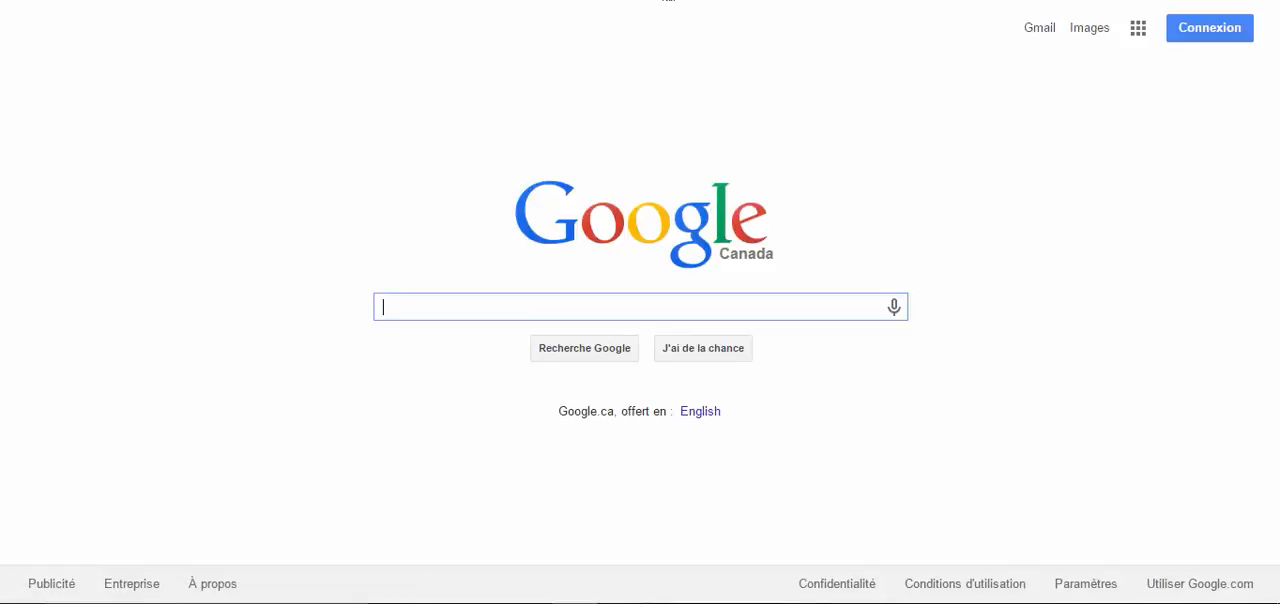
key(ctrl+w)
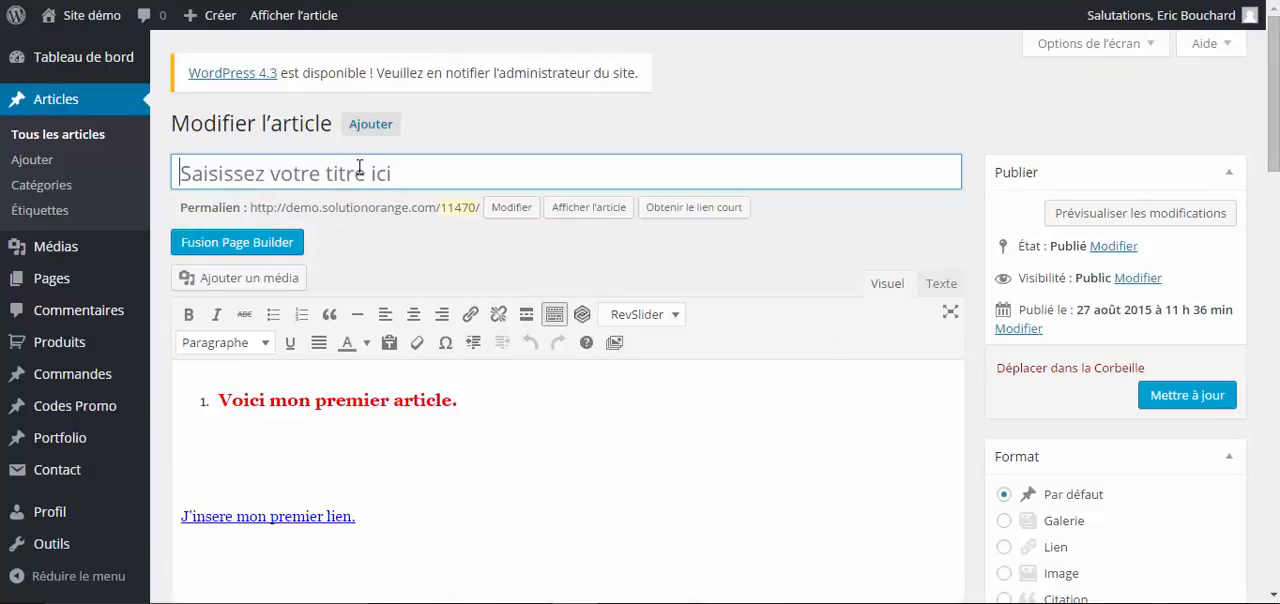
- Open the list of all the site's pages
mouse_move(57, 282)
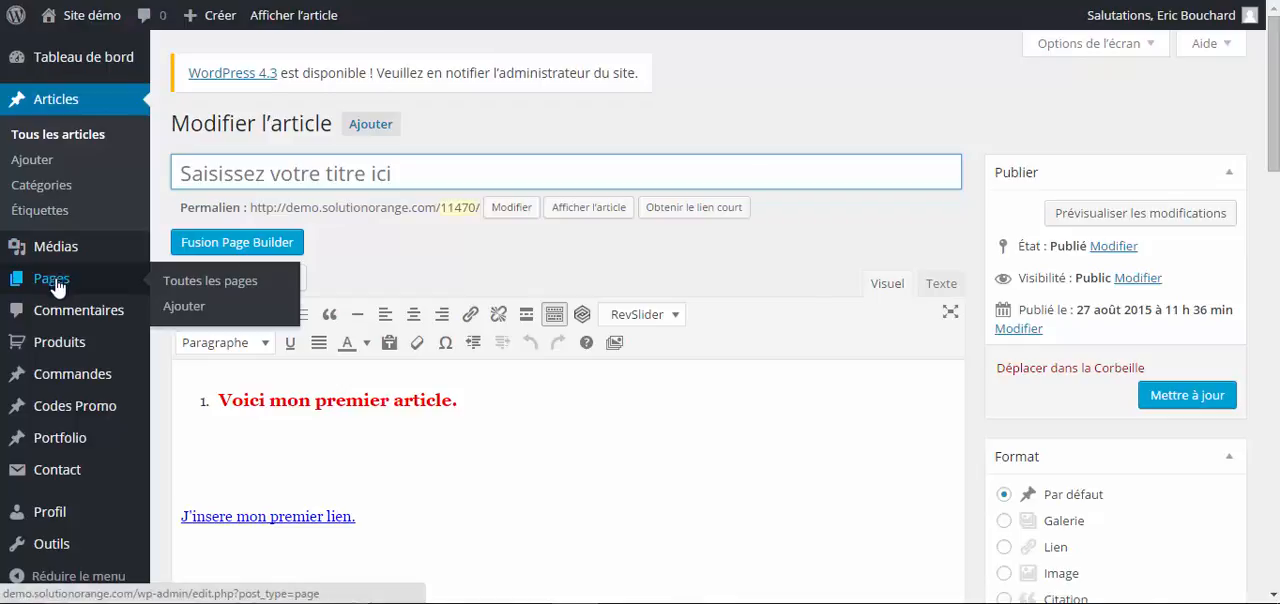
click(209, 290)
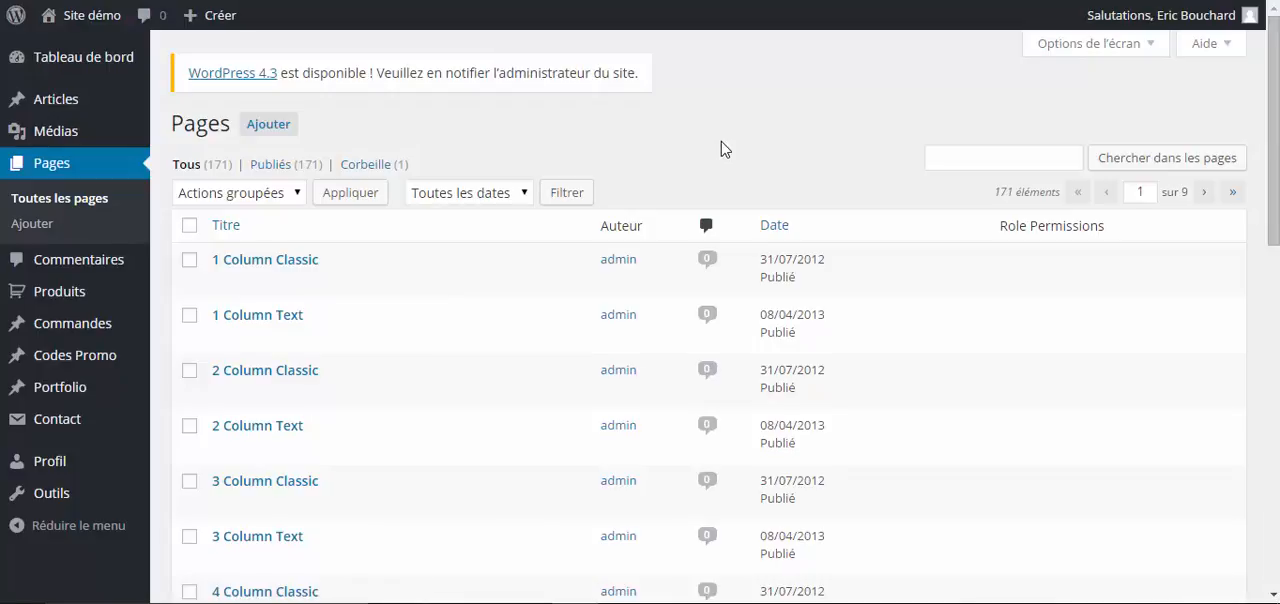
- Open the 1 Column Classic page for editing and open the text block in its full-width container
scroll(340, 262, down, 1)
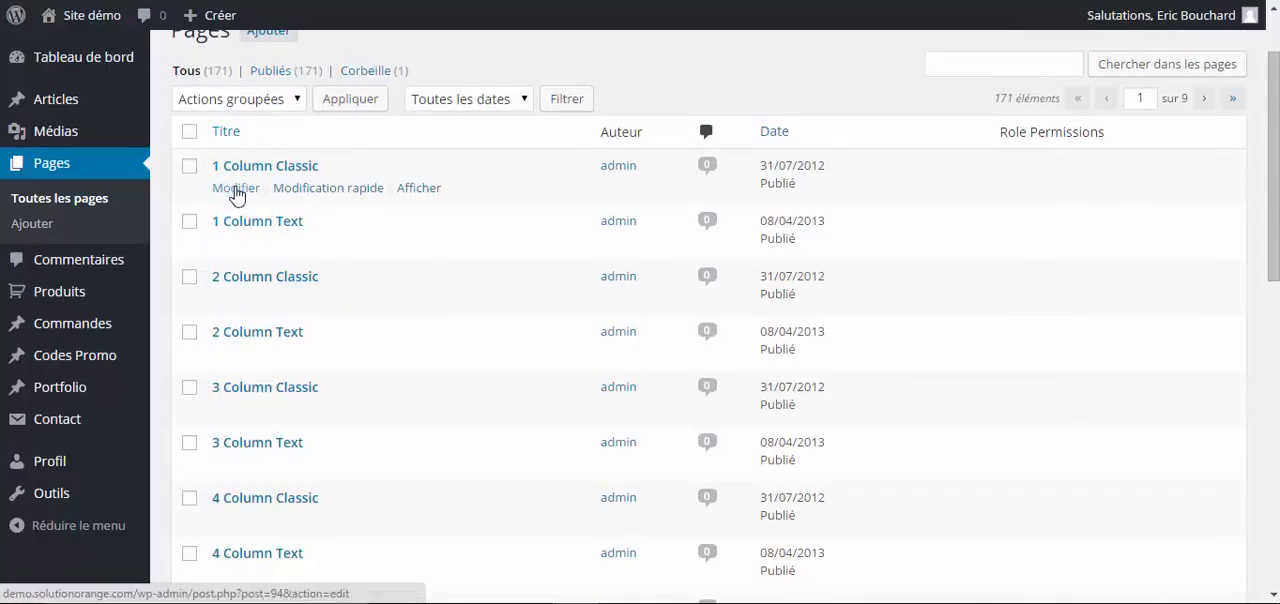
click(236, 190)
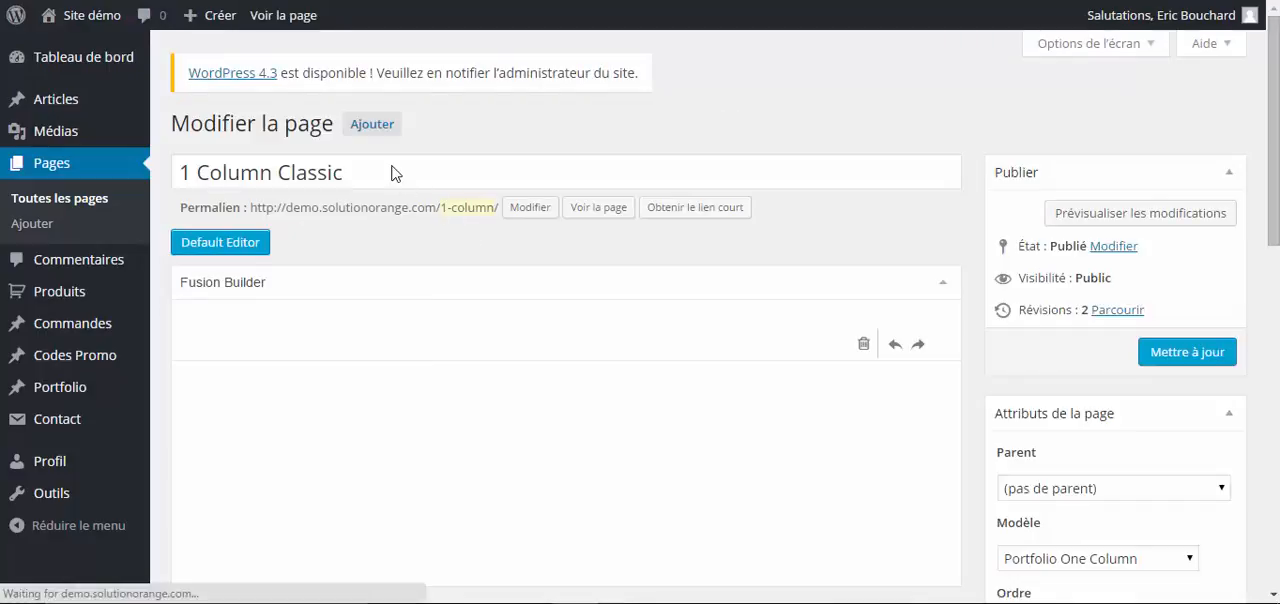
click(378, 168)
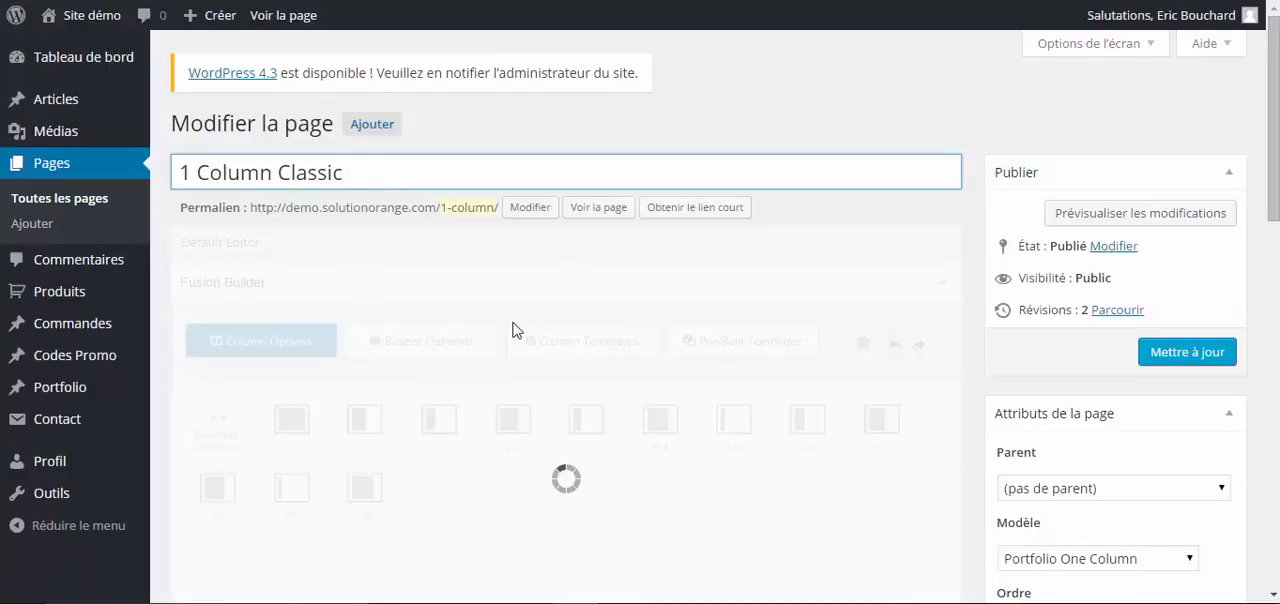
scroll(537, 288, down, 3)
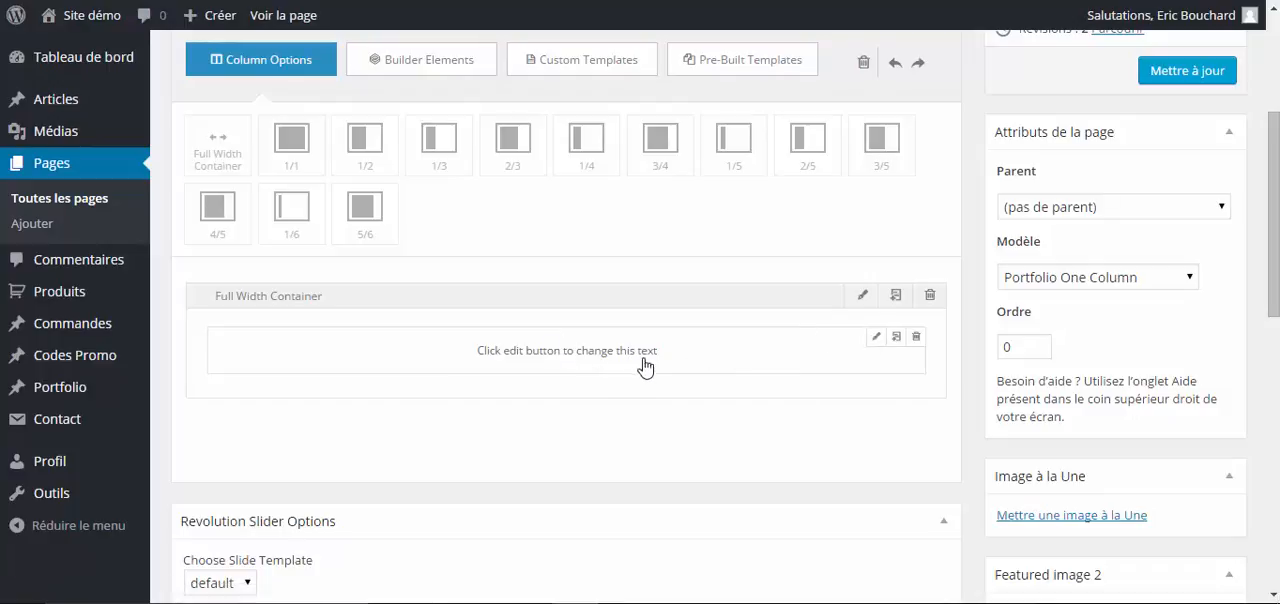
click(877, 340)
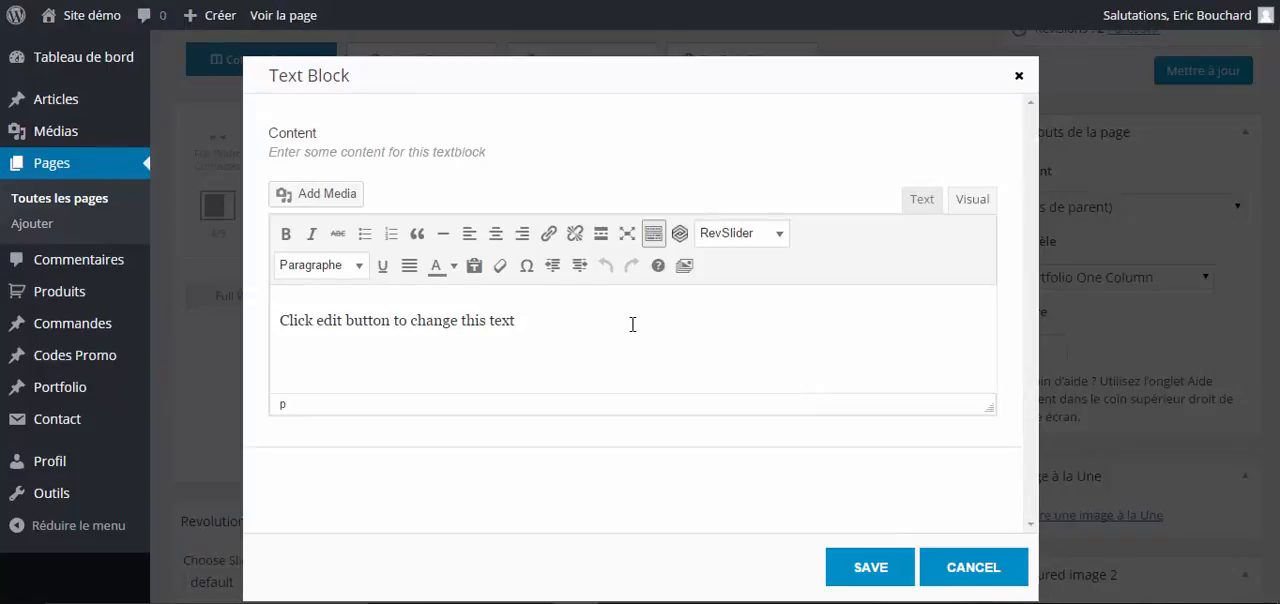
- Add the paragraph "Je rajoute du texte ici pour modifier ma page de services." below the existing line
key(Return)
key(Return)
key(BackSpace)
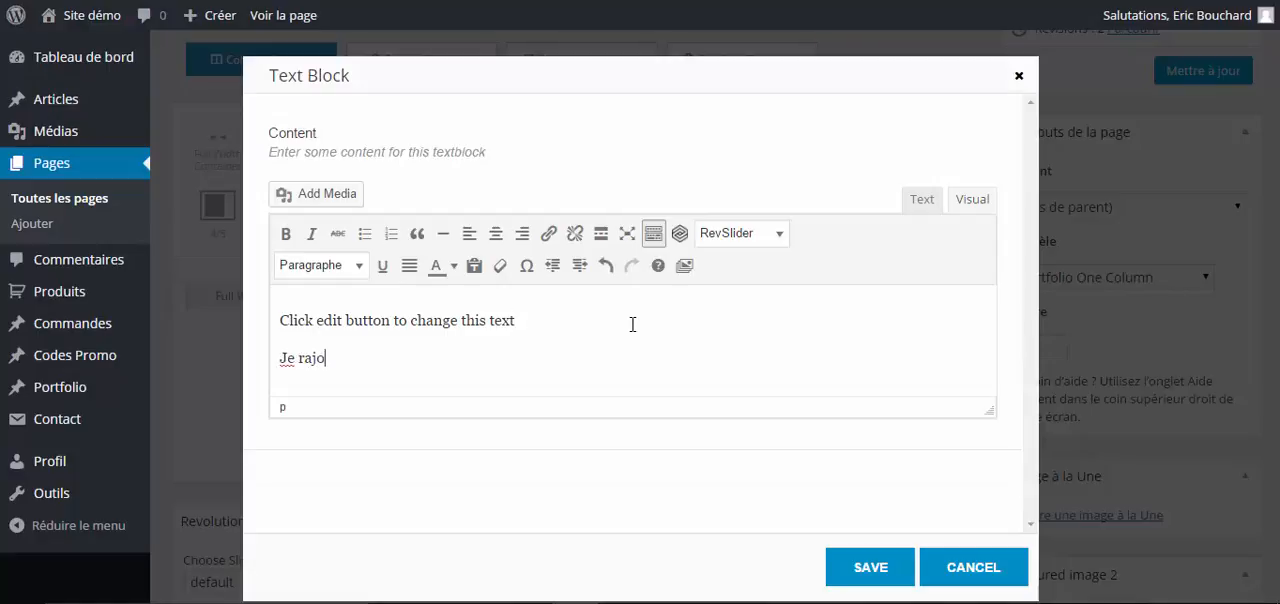
text(Je rajoute du texte ici pour modifier m)
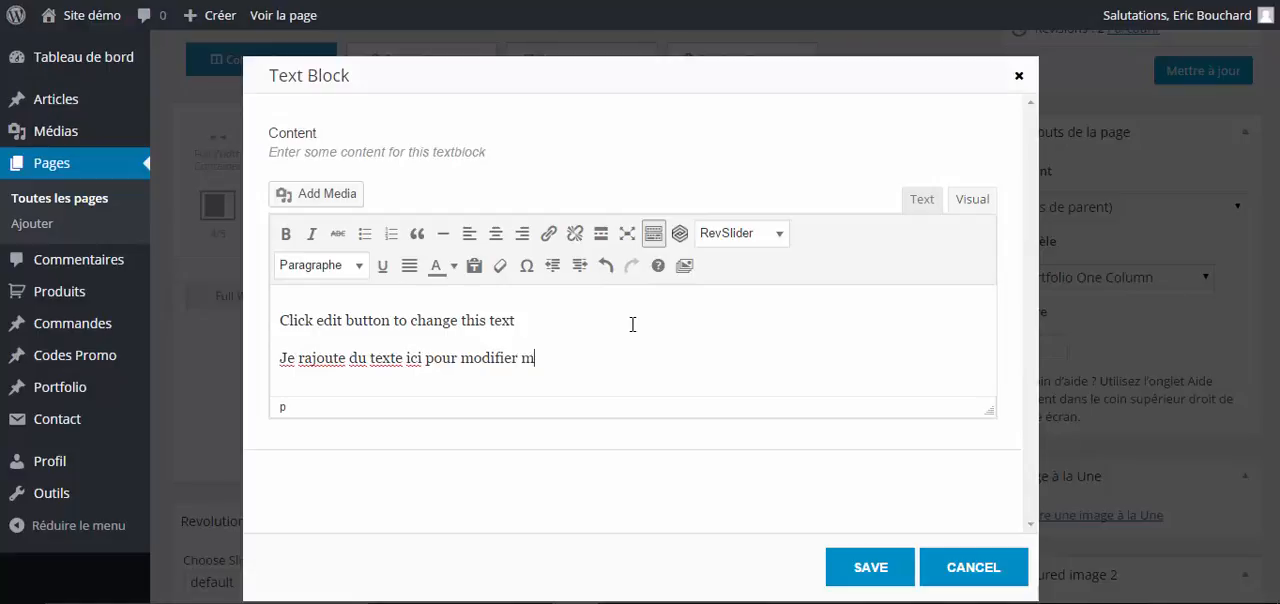
text(page service)
click(580, 357)
text(de services.)
drag(697, 369, 280, 300)
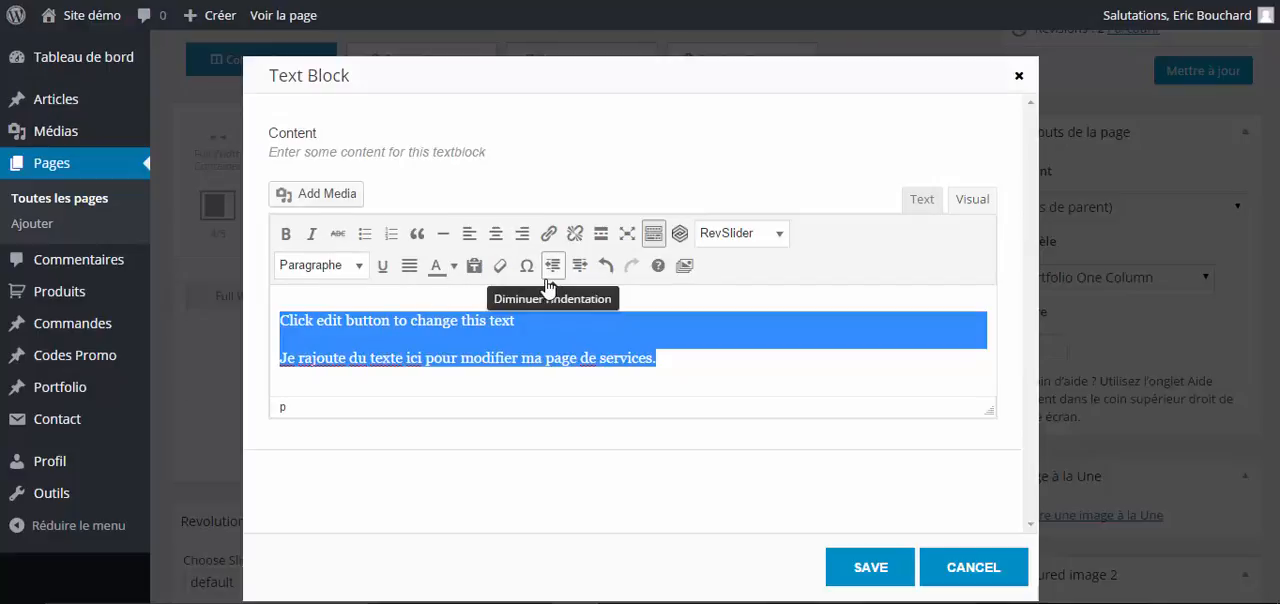
click(652, 234)
click(652, 234)
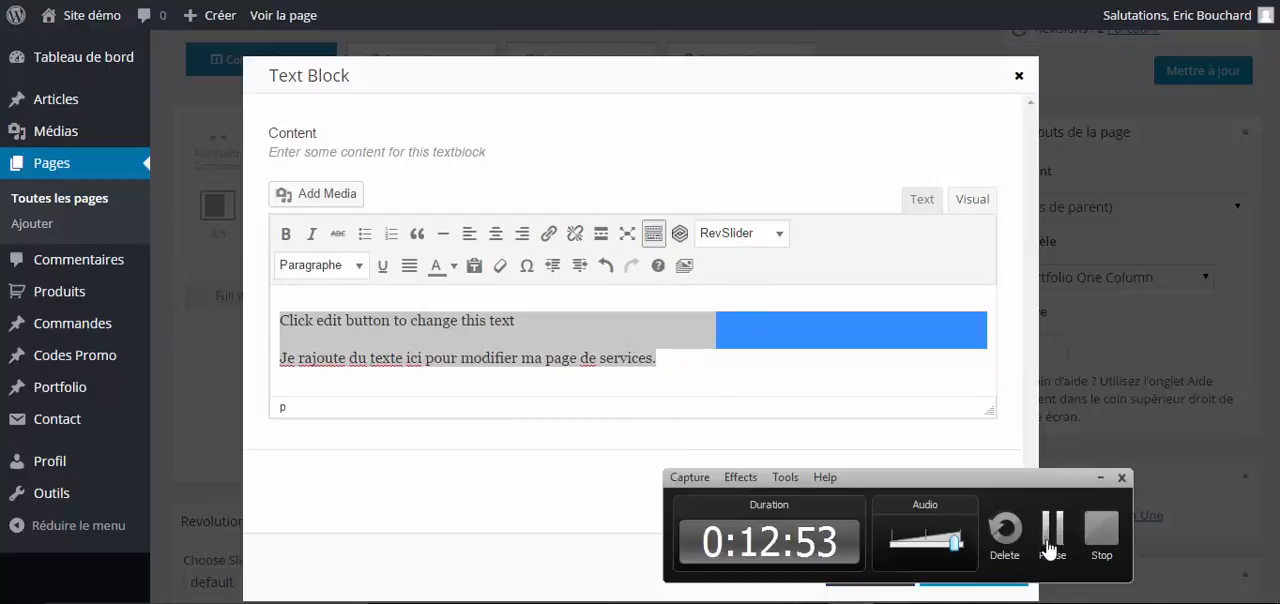
click(1052, 541)
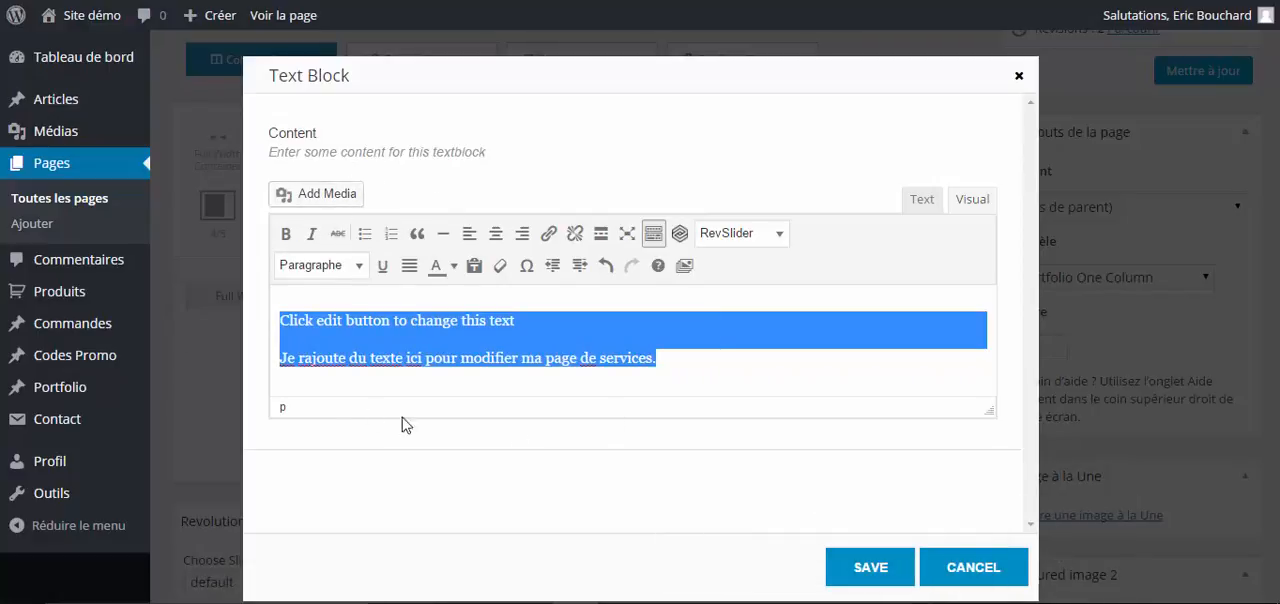
- Insert fidmarques.png from the media library below the new paragraph, with link set to Aucun and size Moyenne – 300 × 300
click(665, 353)
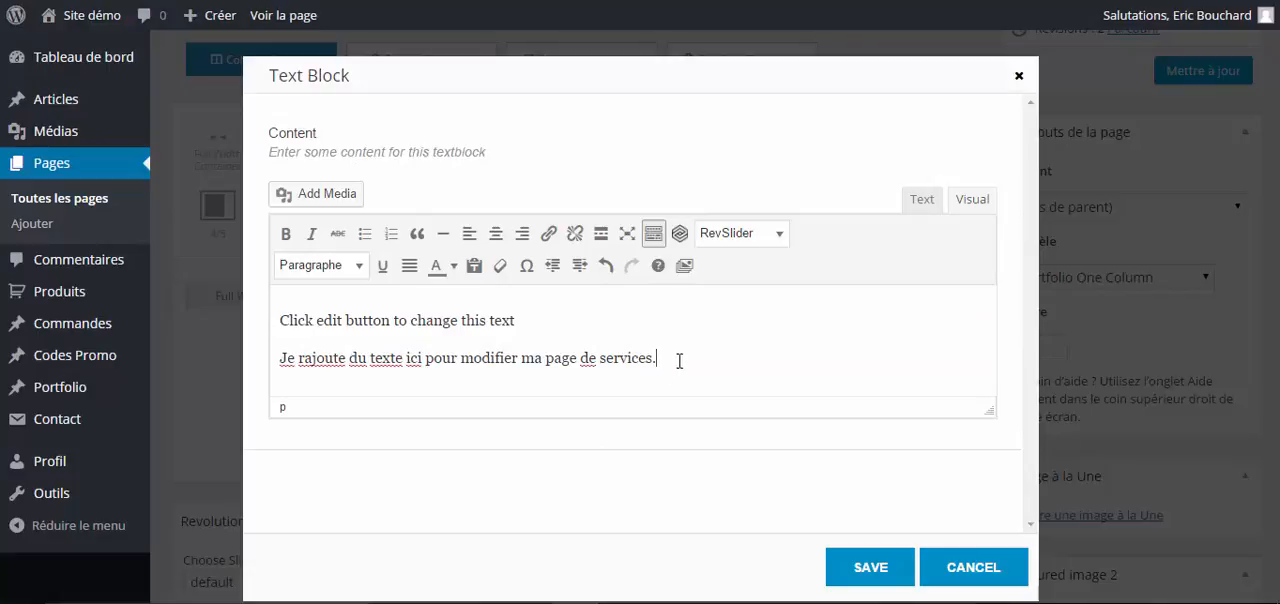
key(Return)
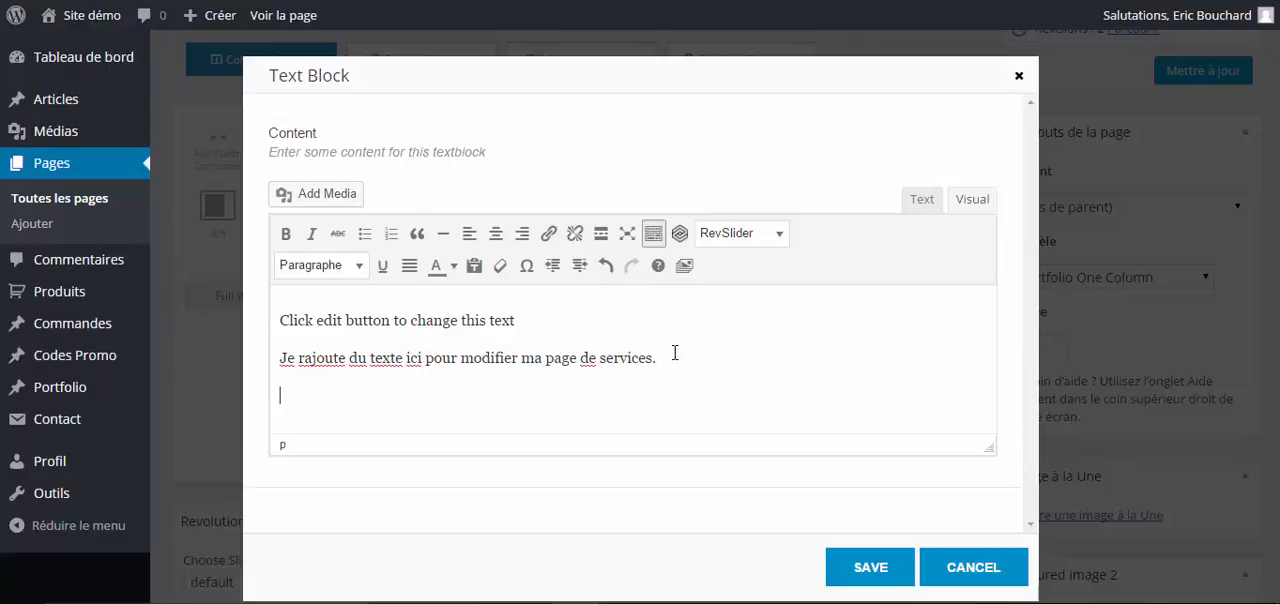
click(358, 198)
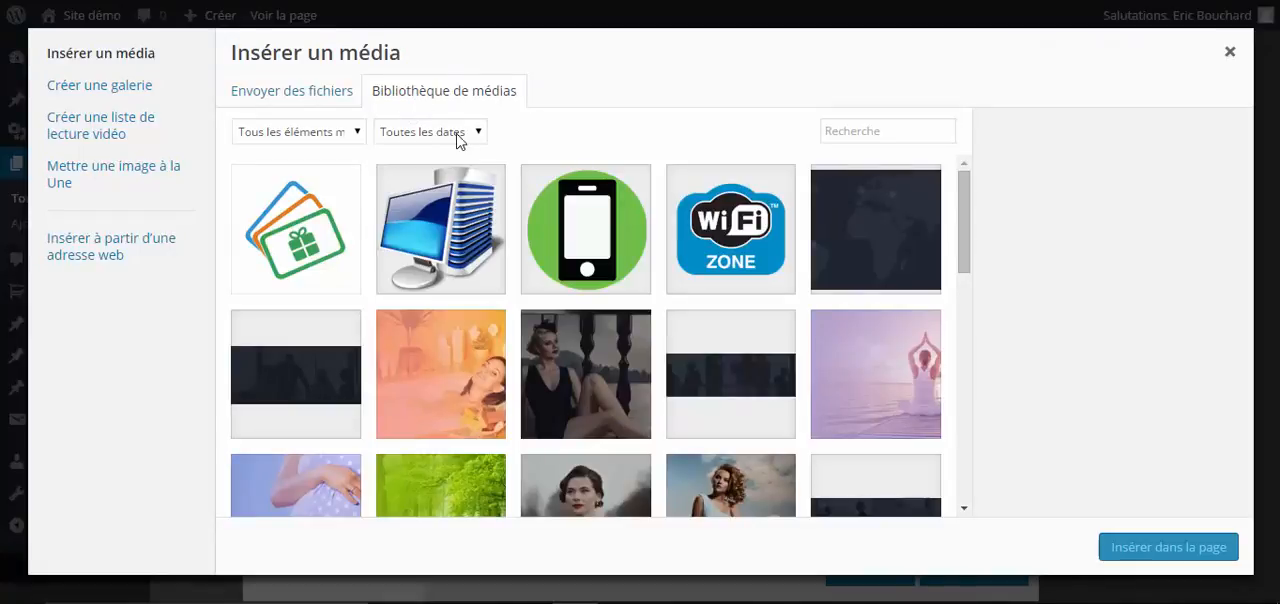
click(340, 241)
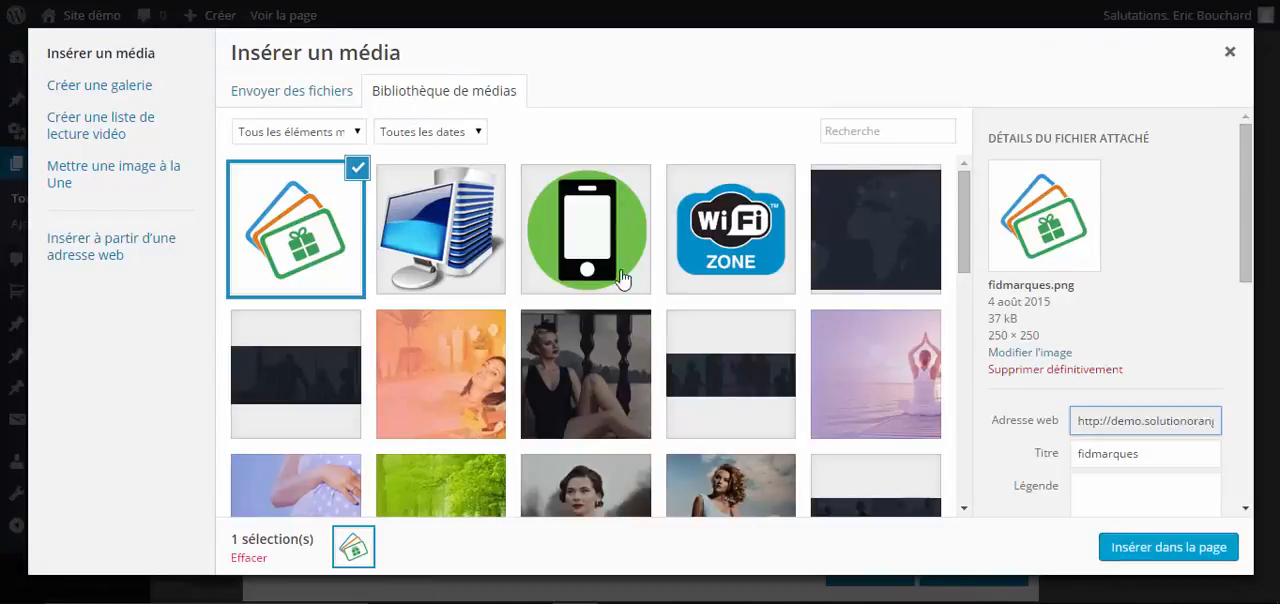
scroll(1133, 440, down, 5)
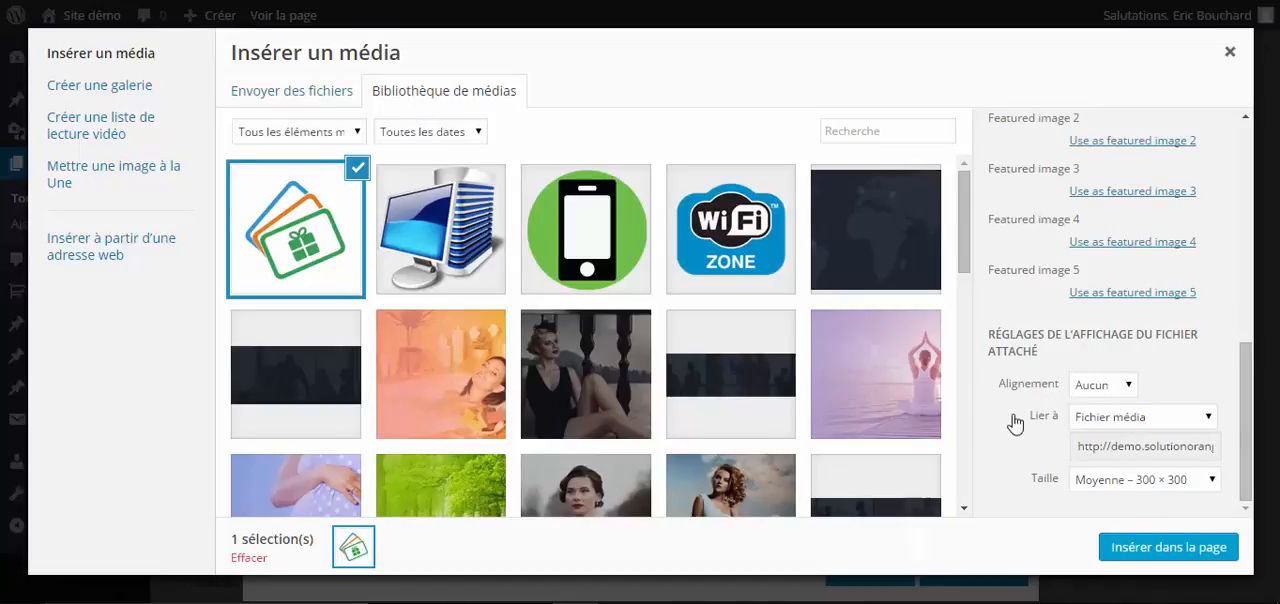
click(1085, 425)
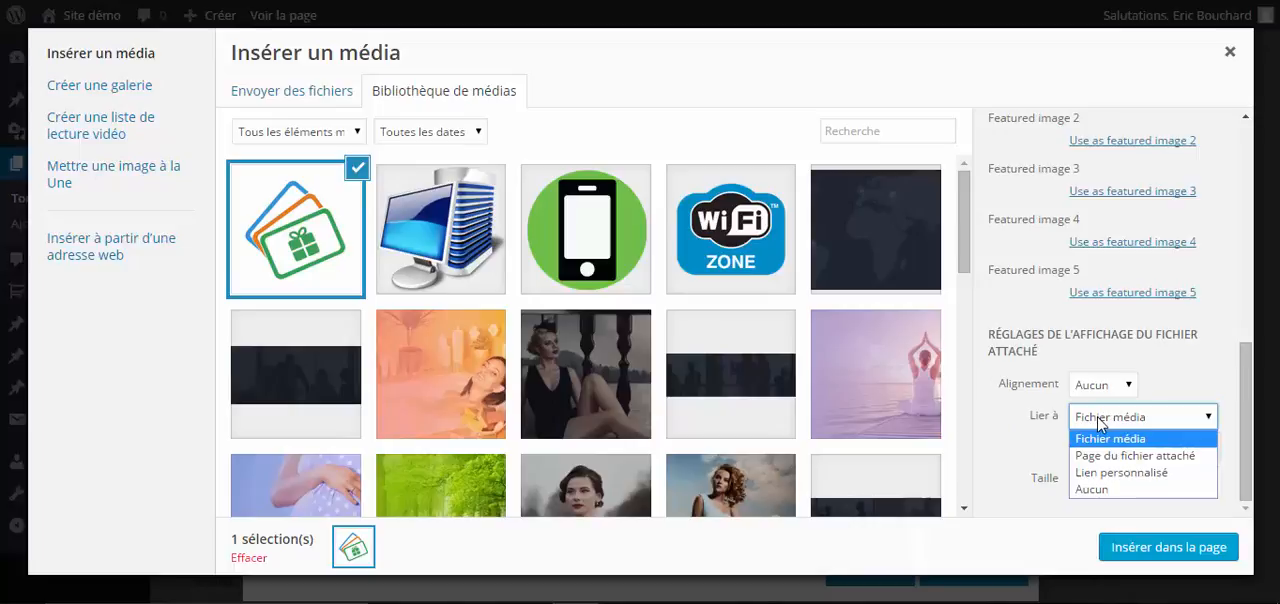
click(1090, 489)
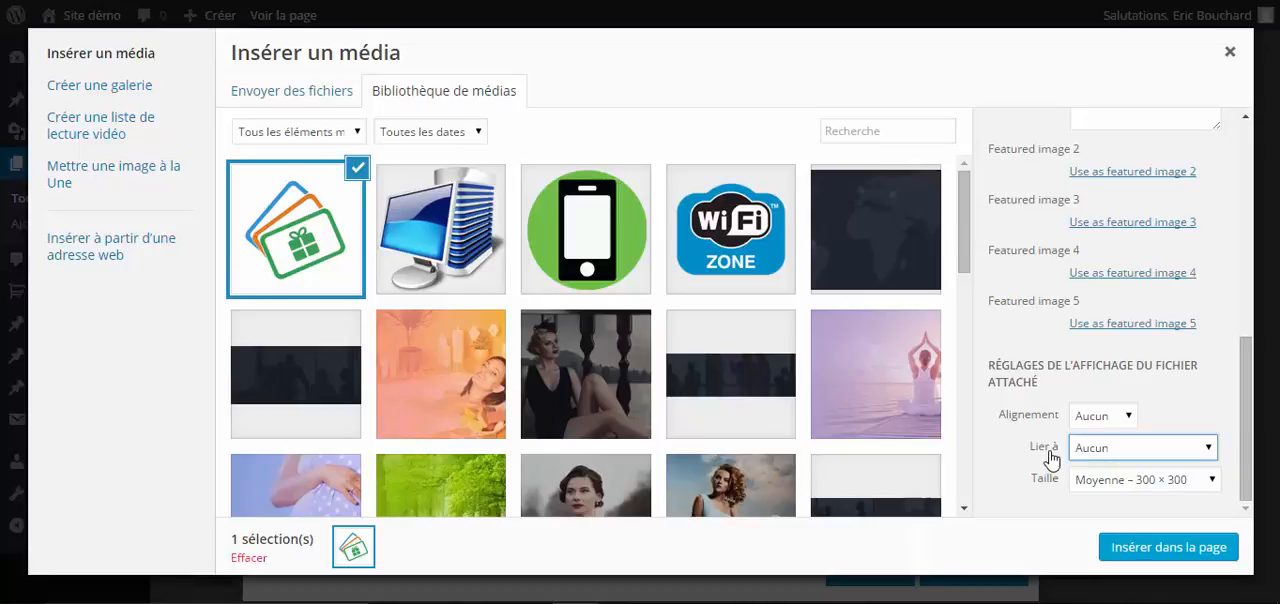
click(1120, 480)
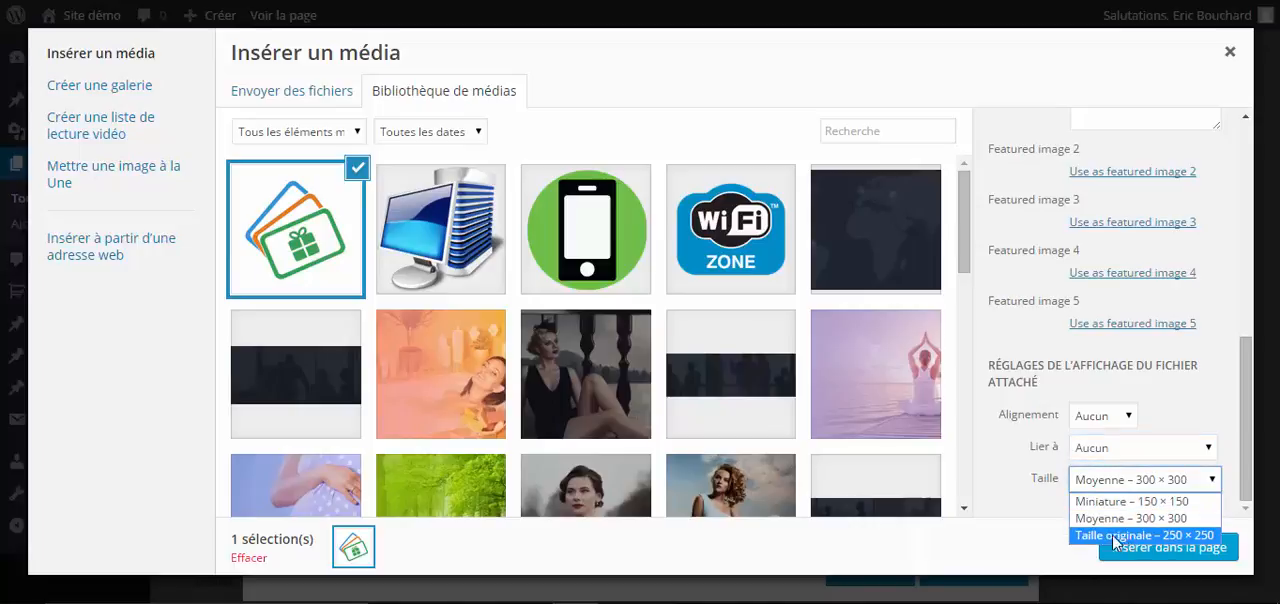
click(1005, 491)
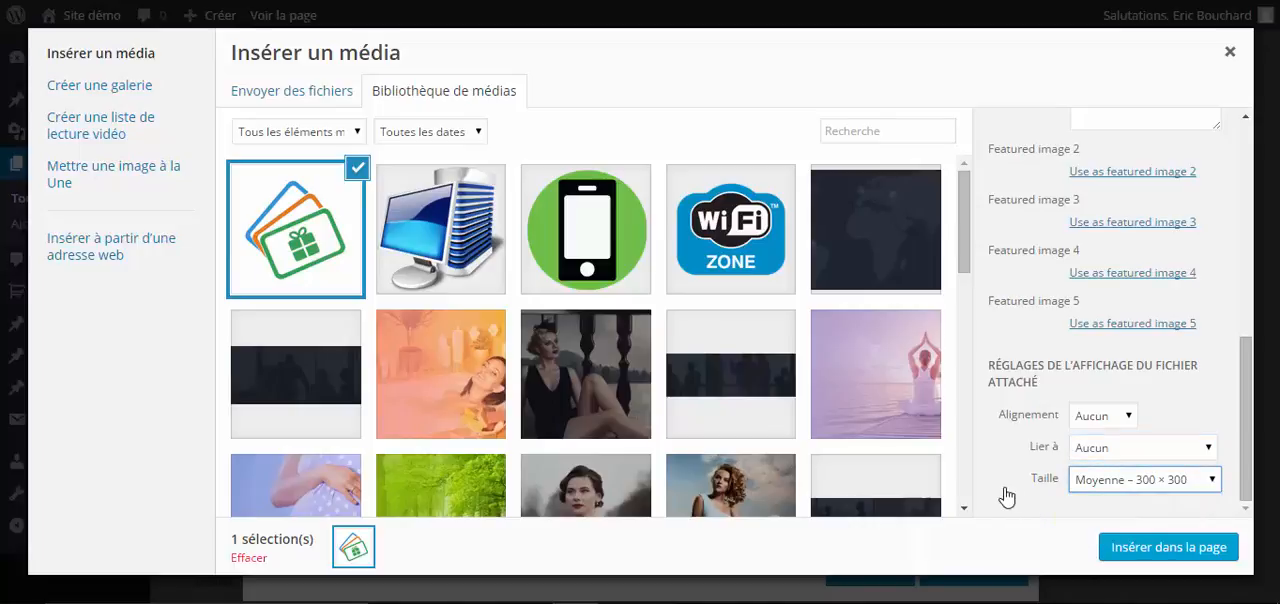
click(1127, 547)
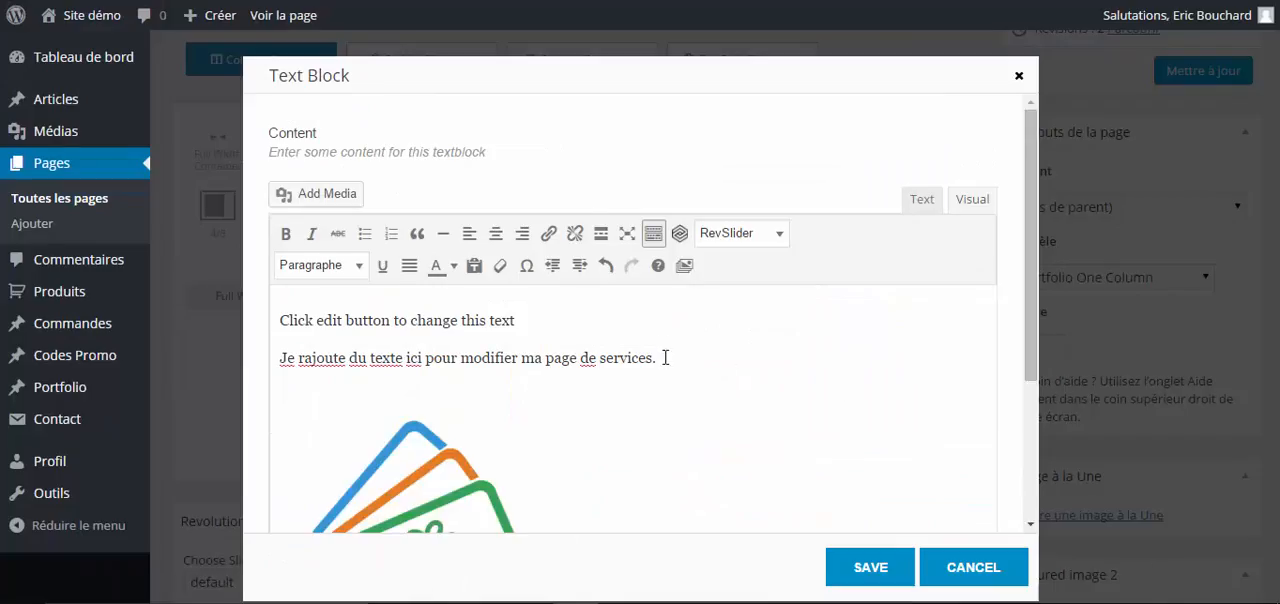
- Center the inserted gift-card image in the text block
scroll(662, 350, down, 3)
click(474, 318)
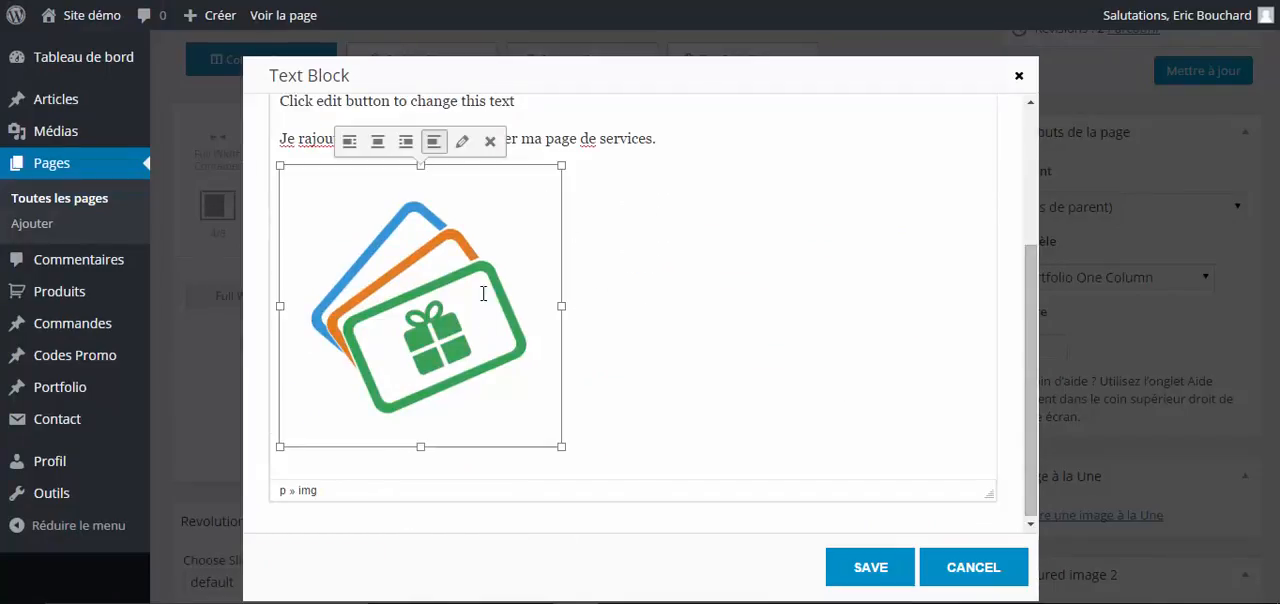
click(635, 294)
click(436, 277)
scroll(970, 260, up, 2)
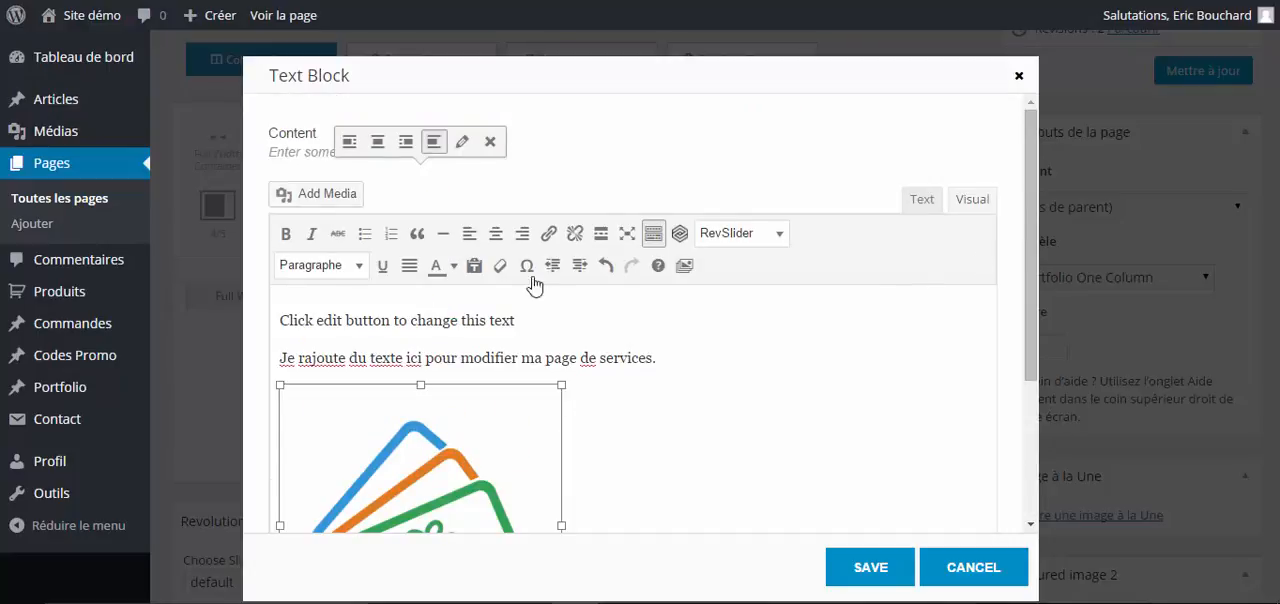
click(496, 236)
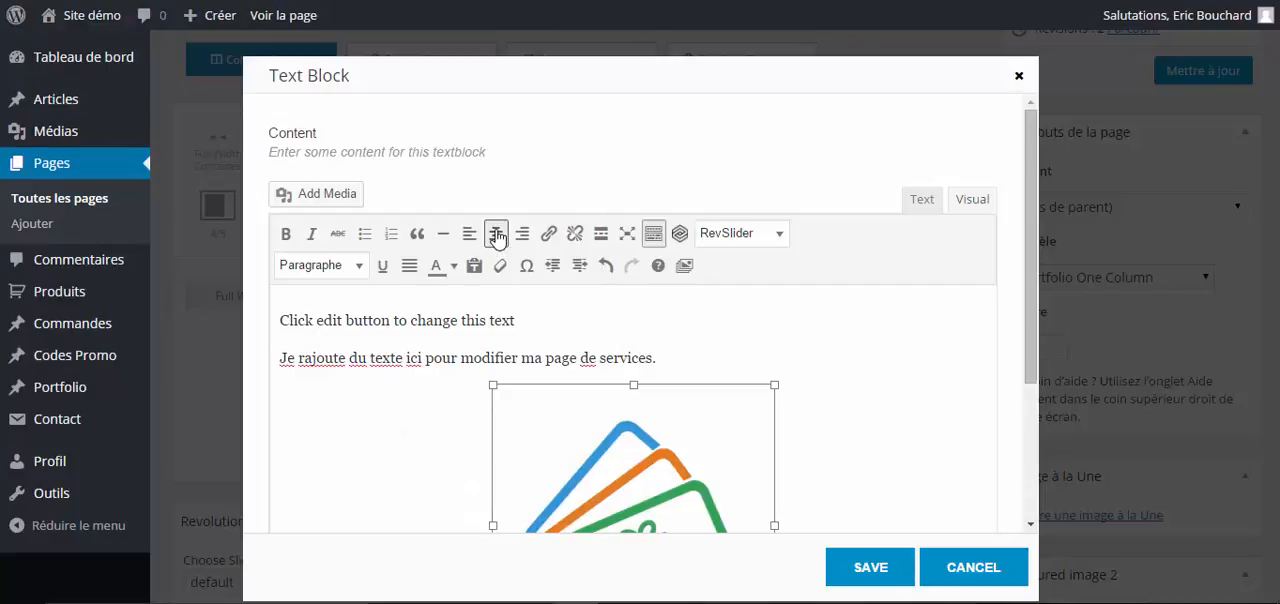
- Align the gift-card image left and return it to centered alignment
scroll(746, 323, down, 1)
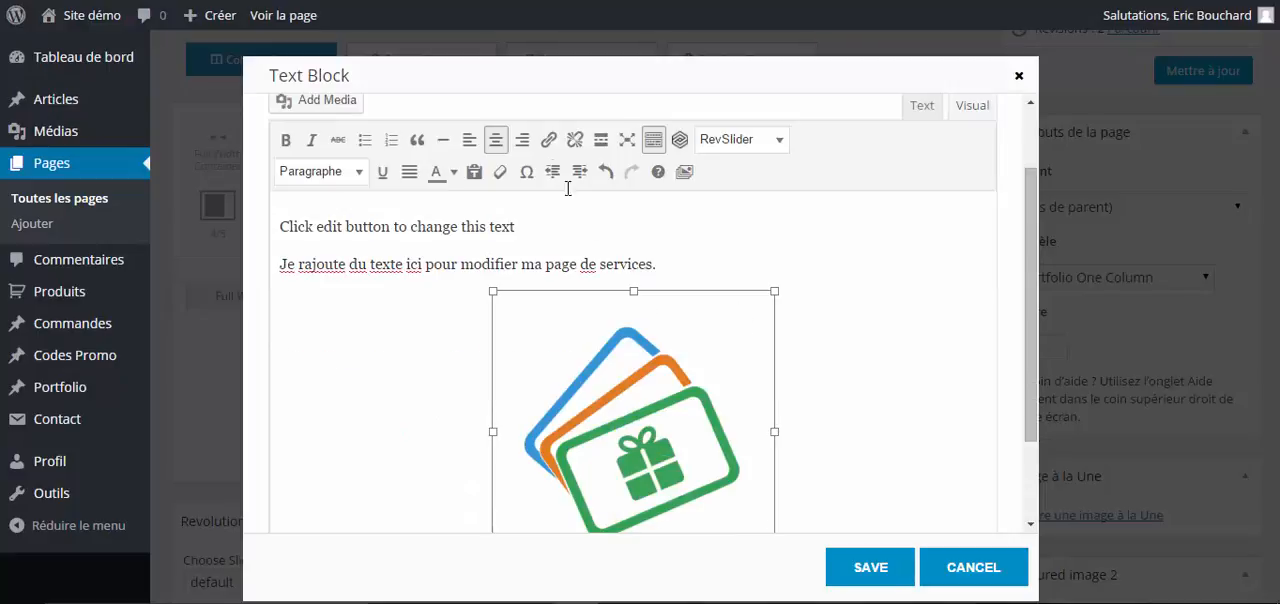
click(469, 139)
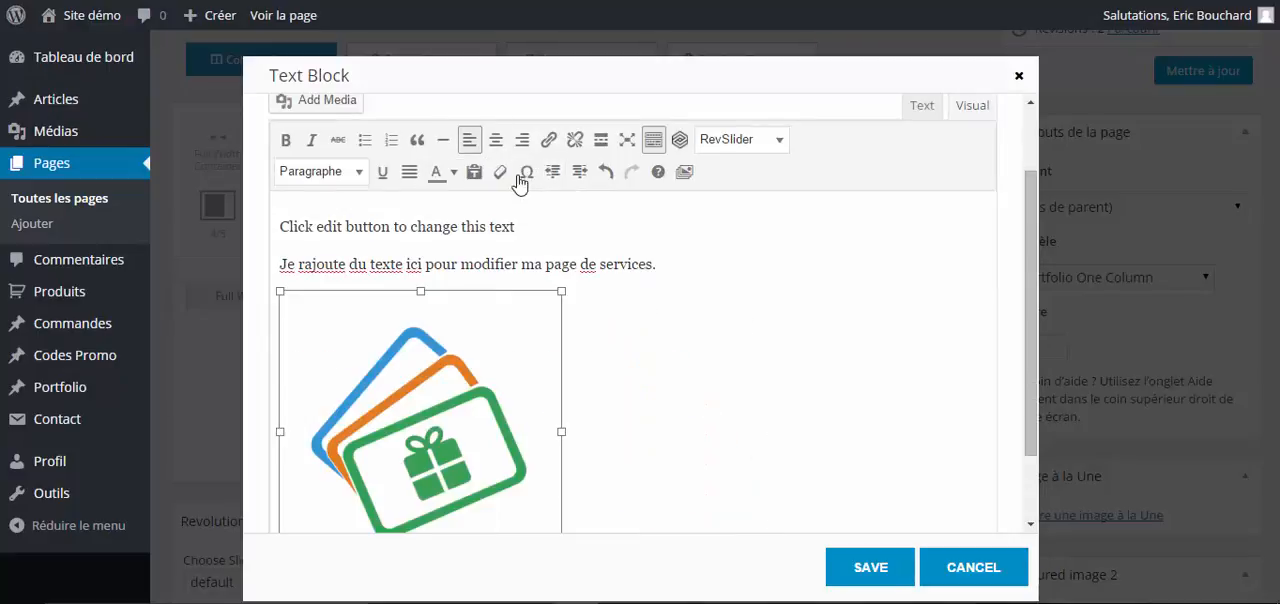
click(659, 319)
click(468, 347)
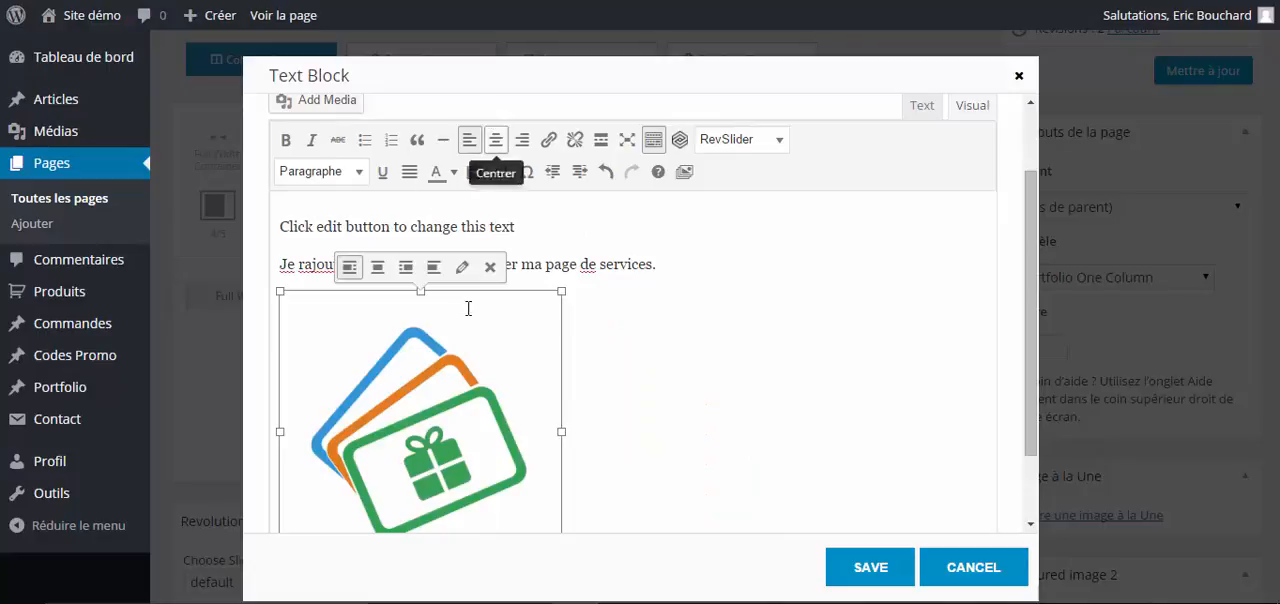
click(495, 139)
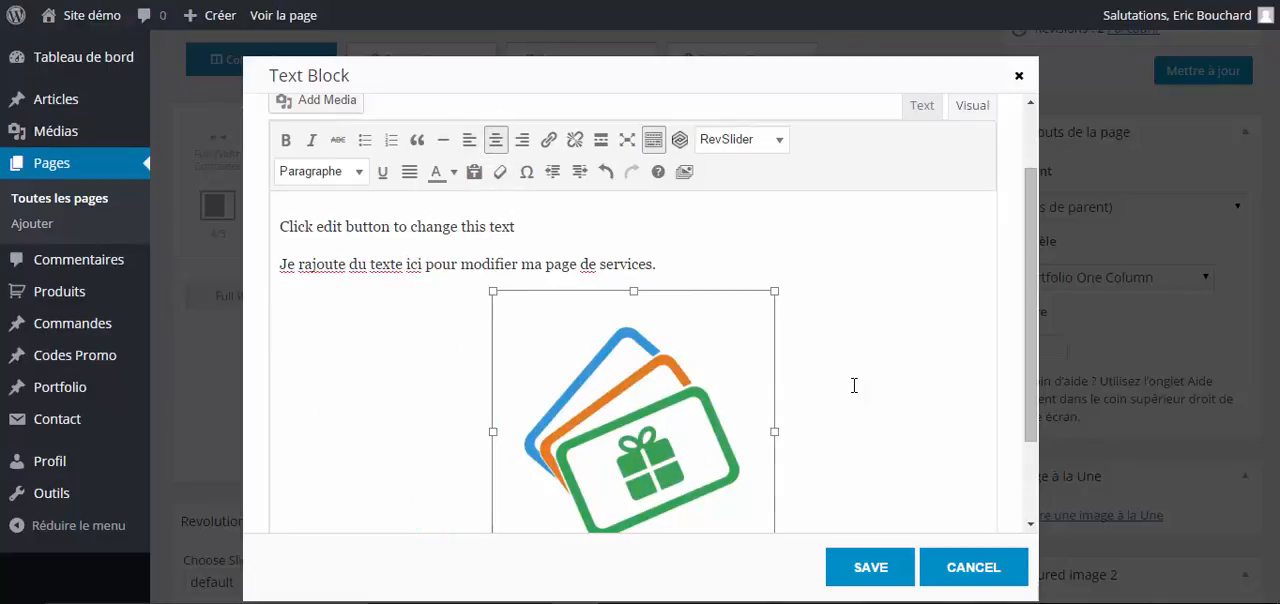
- Delete the gift-card image from the text block
click(962, 391)
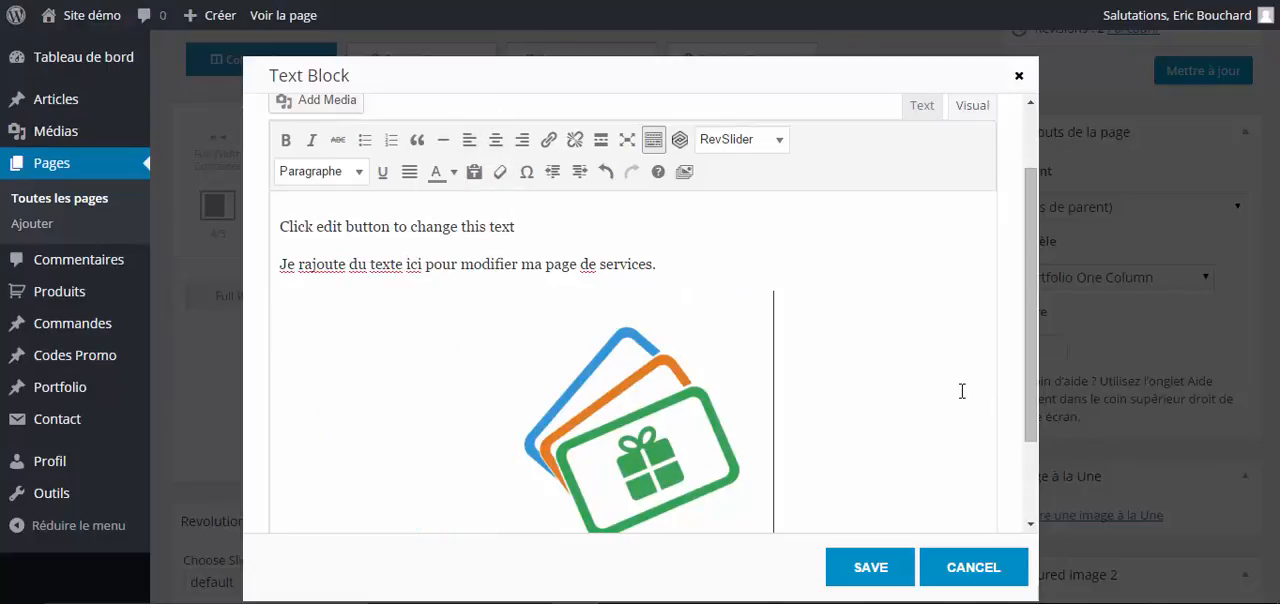
click(630, 373)
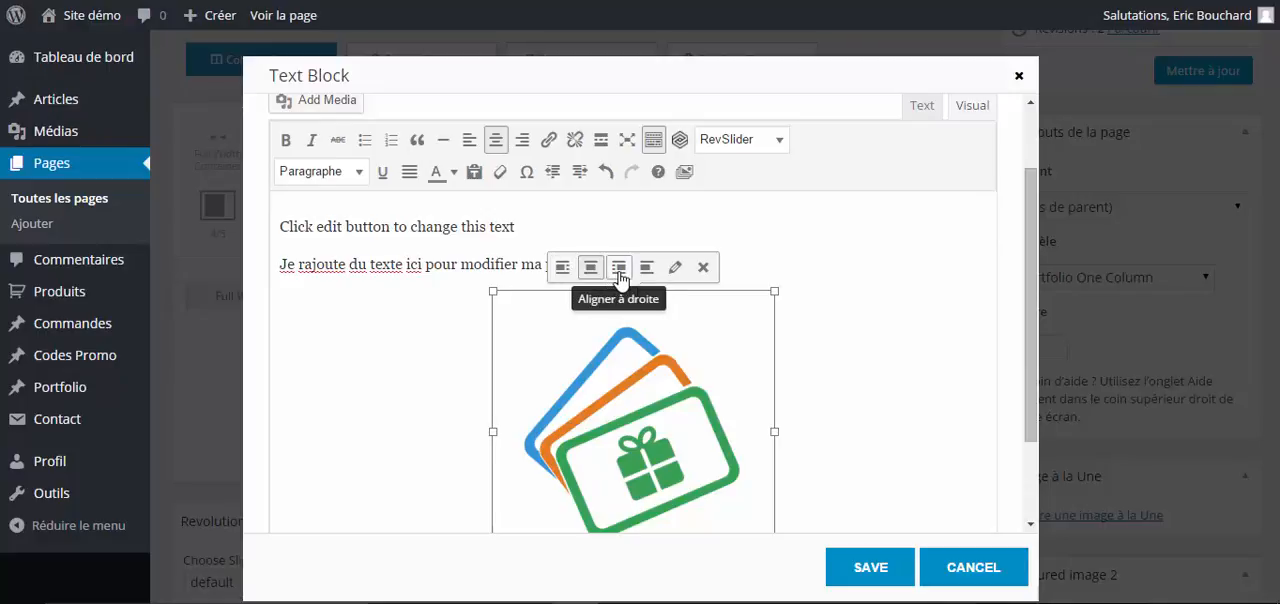
click(703, 267)
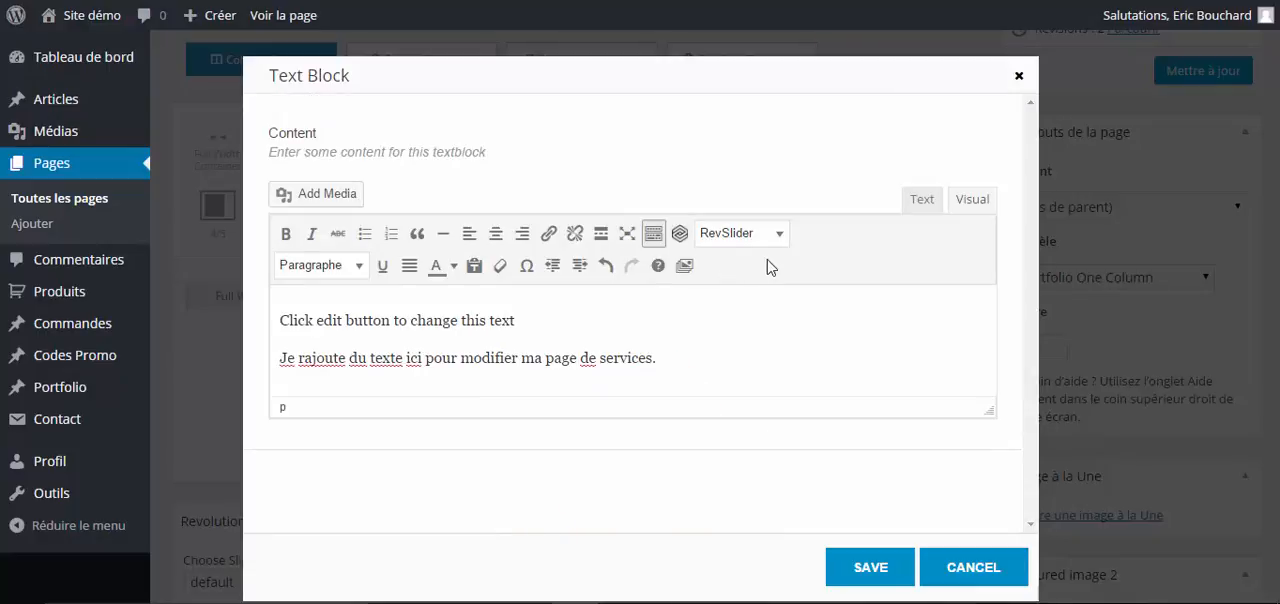
- Save the text block and update the 1 Column Classic page
click(871, 562)
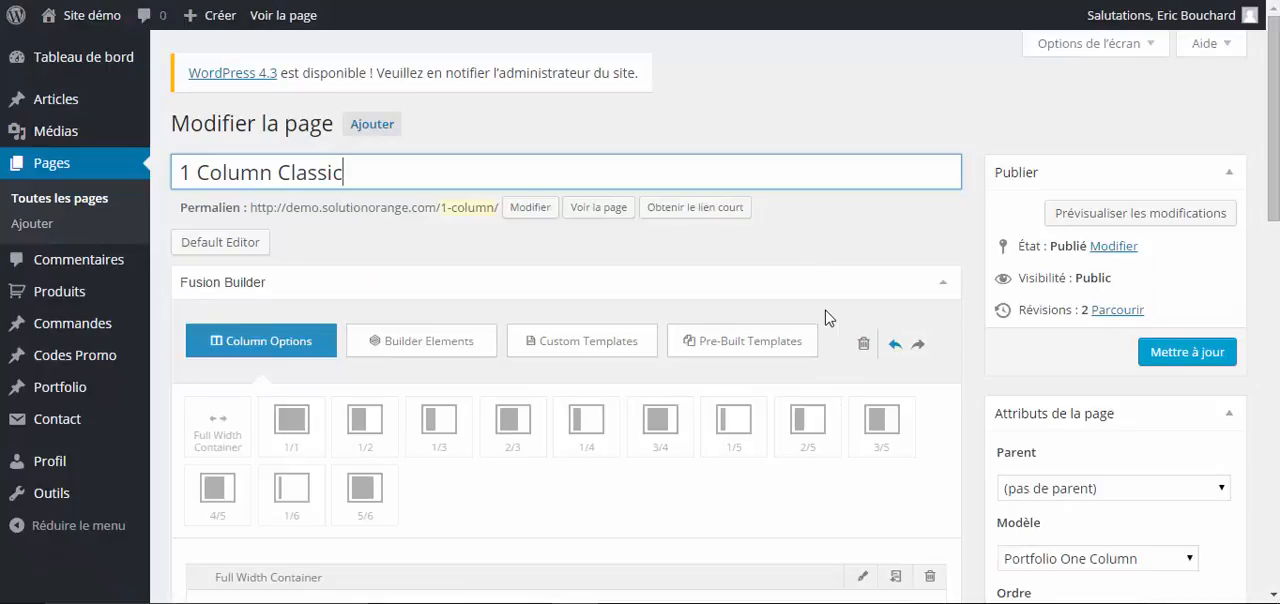
scroll(655, 508, down, 2)
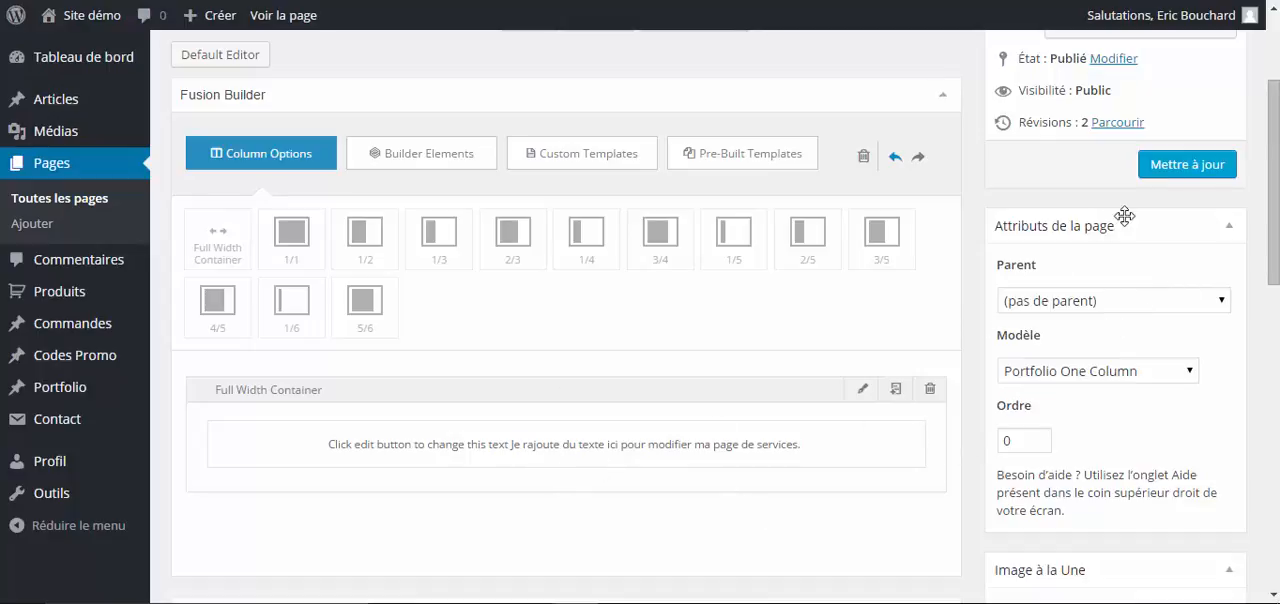
click(1197, 172)
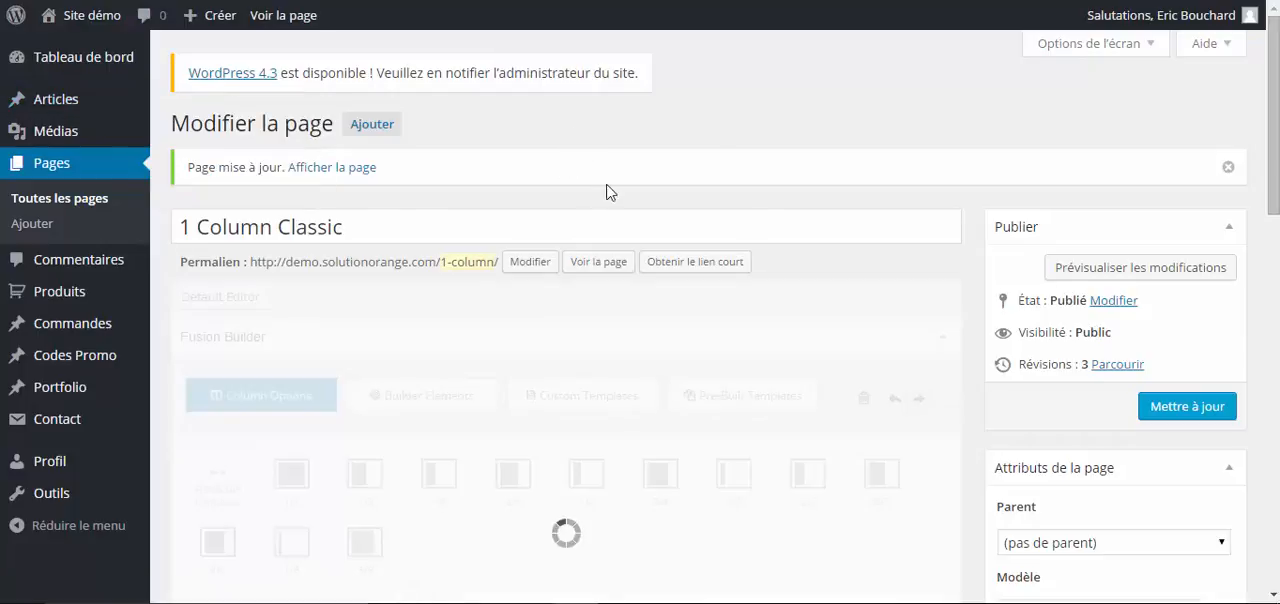
- View the updated 1 Column Classic page on the site and examine the added paragraph
click(596, 266)
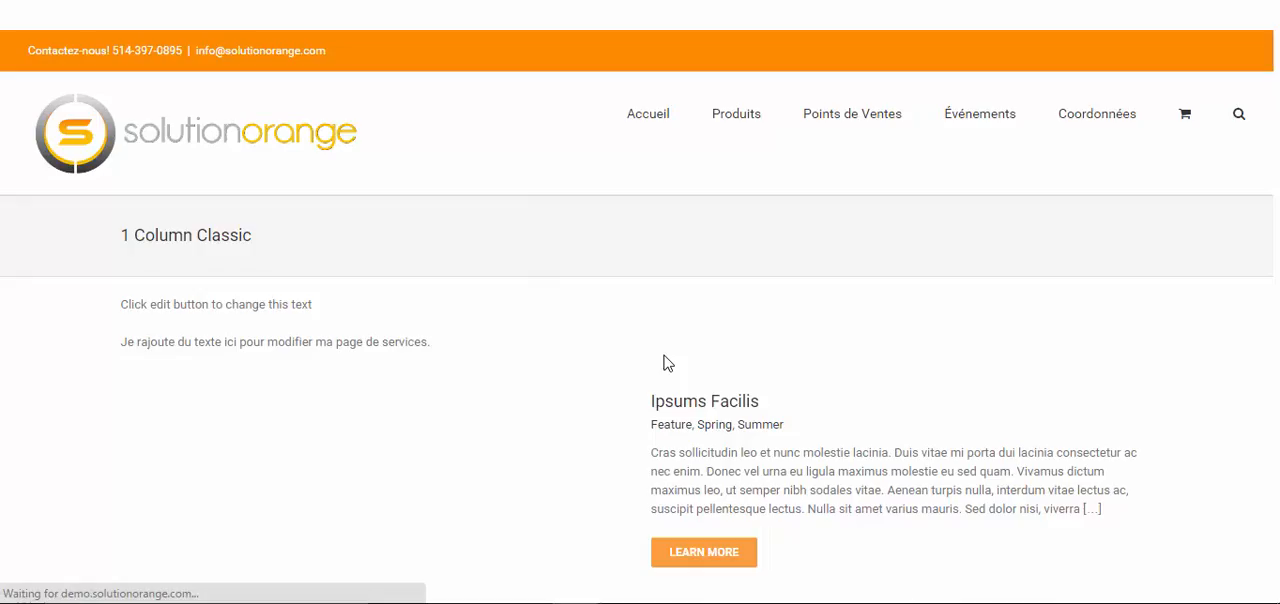
scroll(300, 227, down, 2)
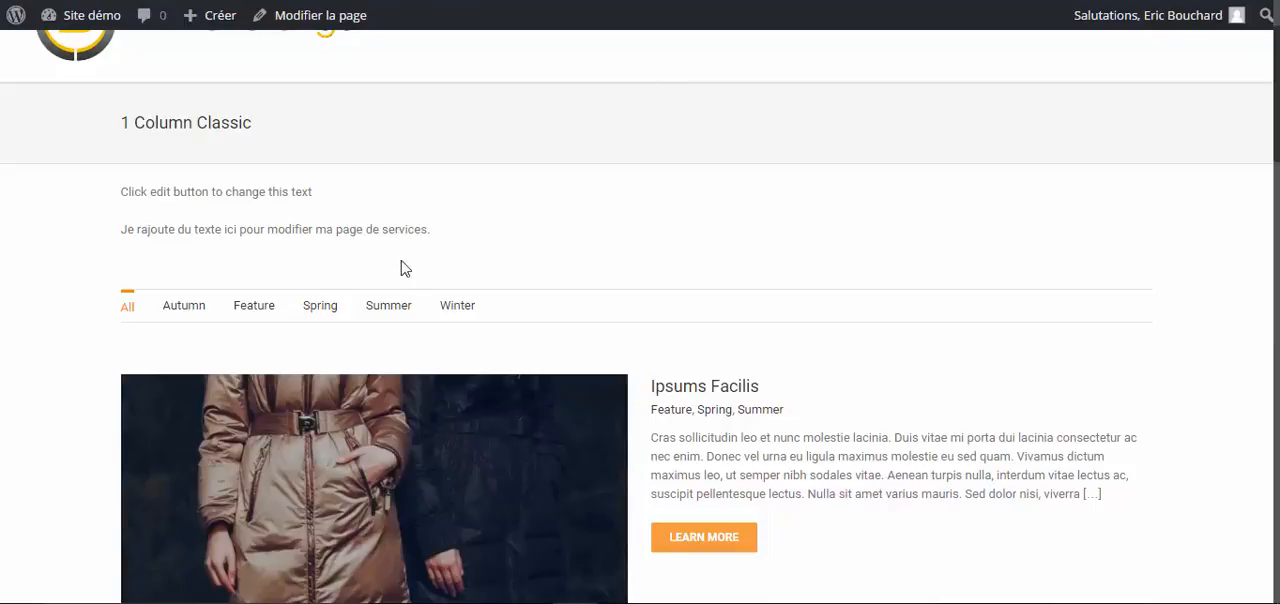
- Review the two text paragraphs above the portfolio filters on the published 1 Column Classic page
scroll(937, 400, down, 3)
scroll(951, 409, up, 5)
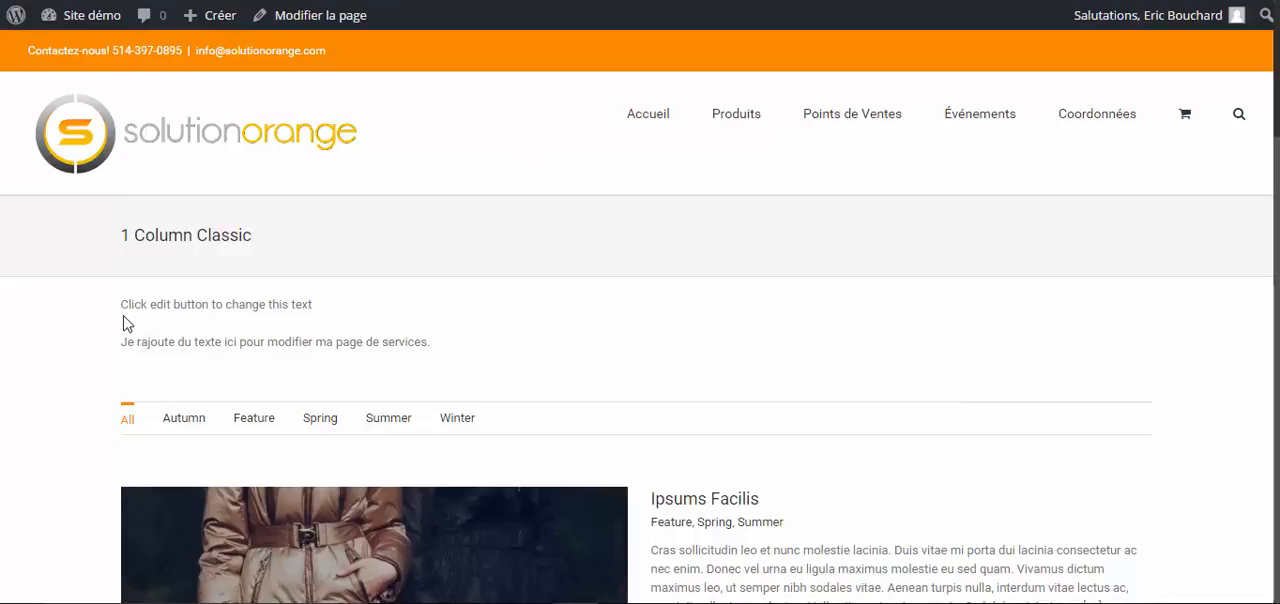
drag(440, 343, 123, 302)
click(586, 318)
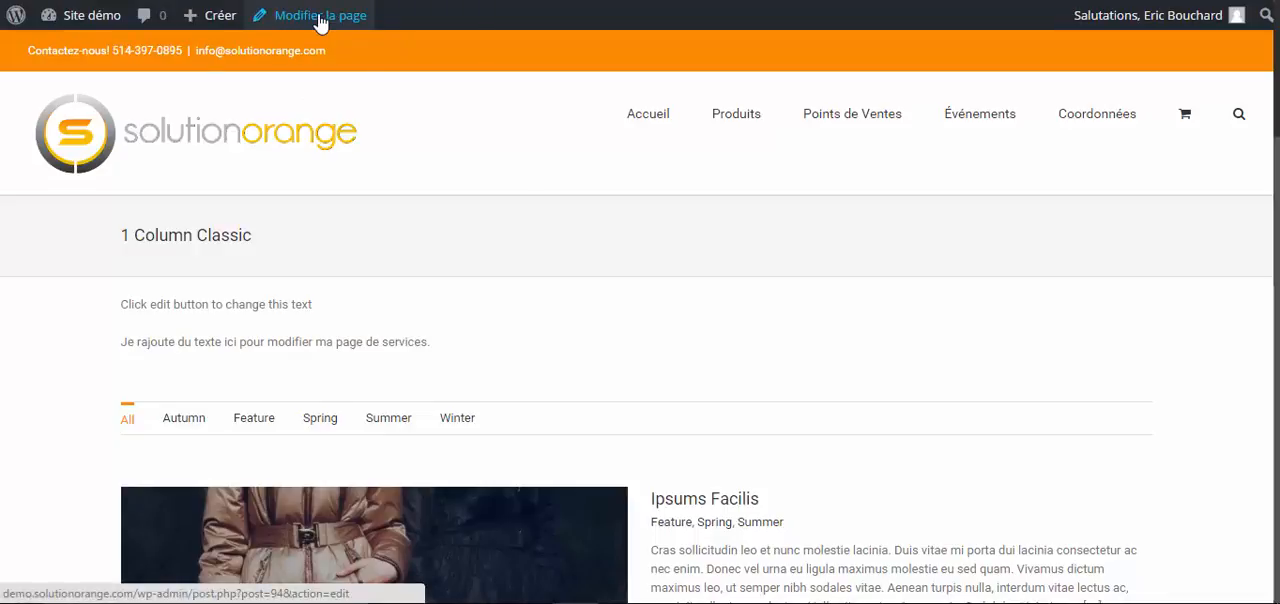
- Return to the site's admin dashboard and open the form for adding a new product
mouse_move(94, 18)
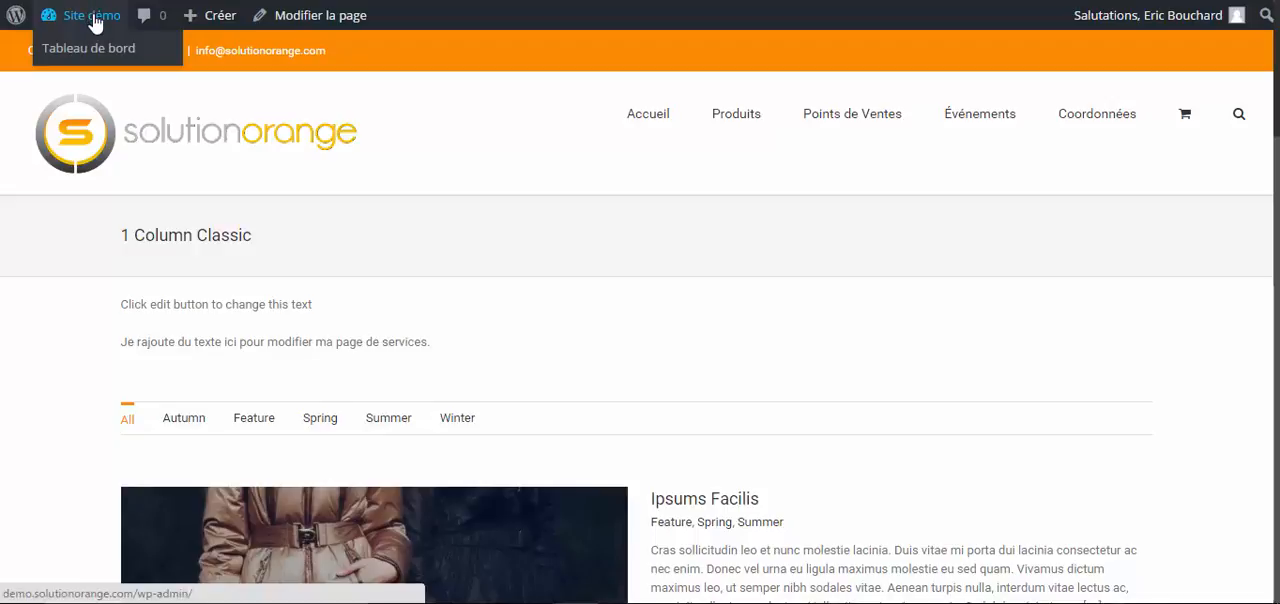
click(94, 18)
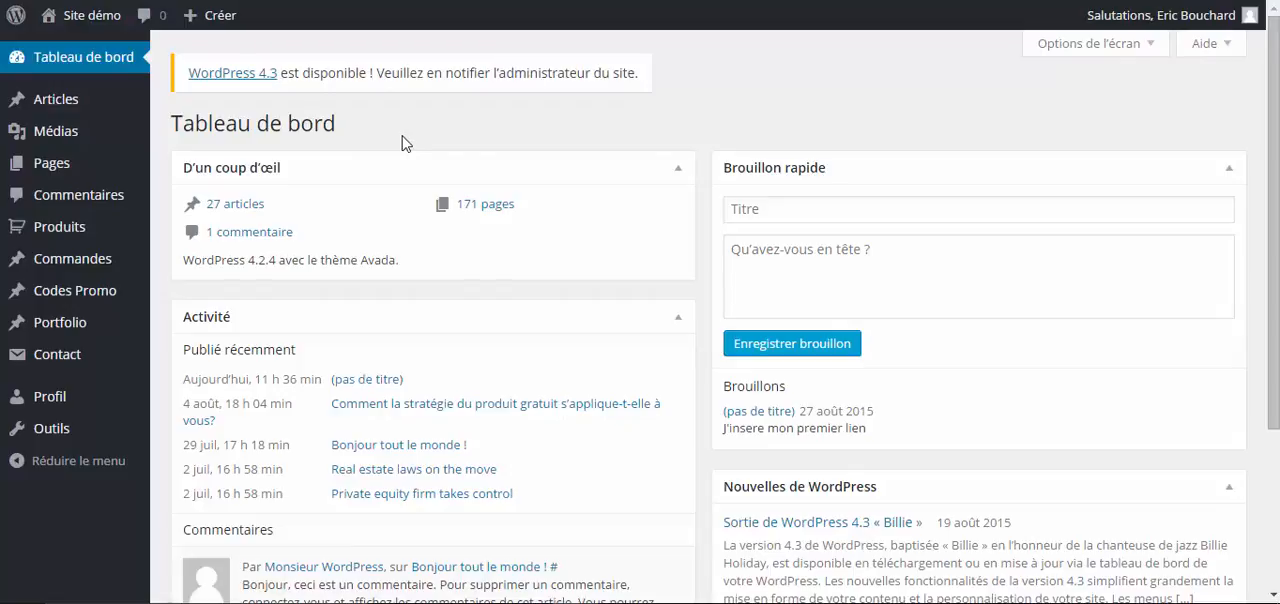
mouse_move(15, 230)
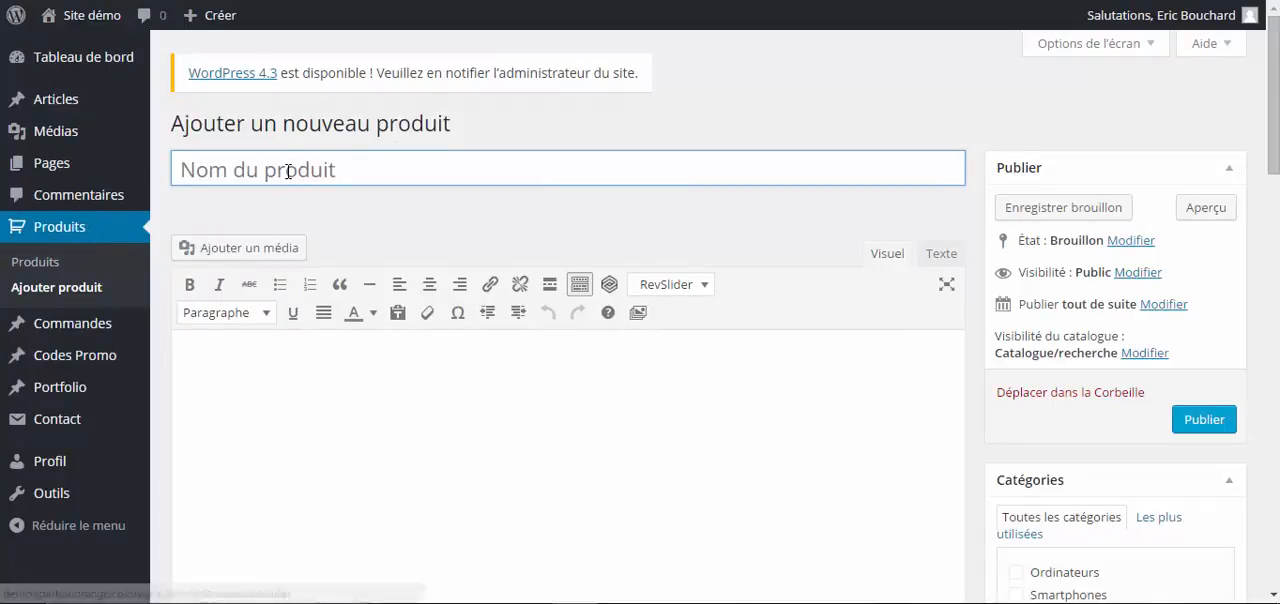
- Examine the product name field and the main description editor of the new product
click(360, 181)
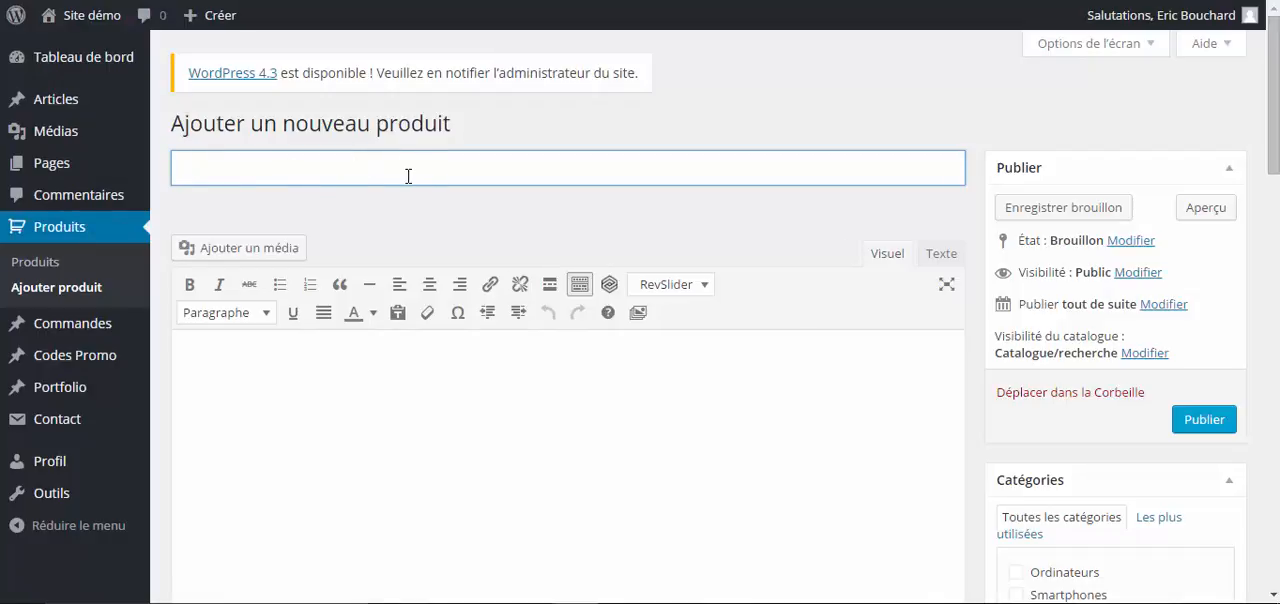
click(525, 142)
scroll(474, 221, down, 2)
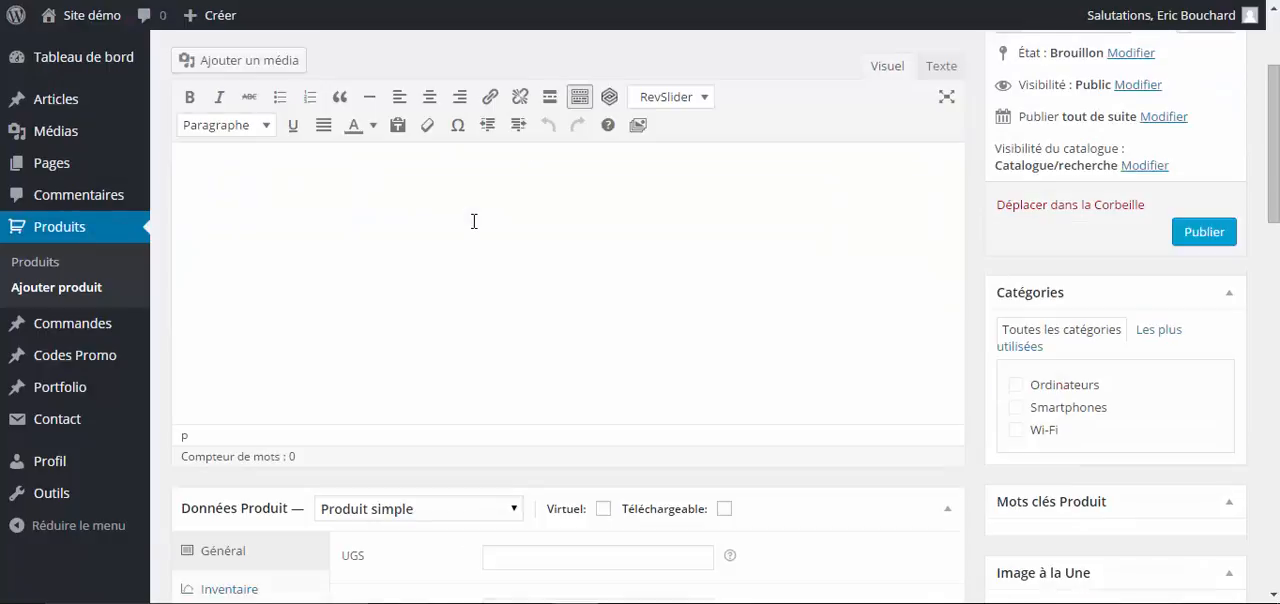
click(280, 209)
- Examine the selling price, promo price and tax status options in the simple product's general data
scroll(543, 217, down, 4)
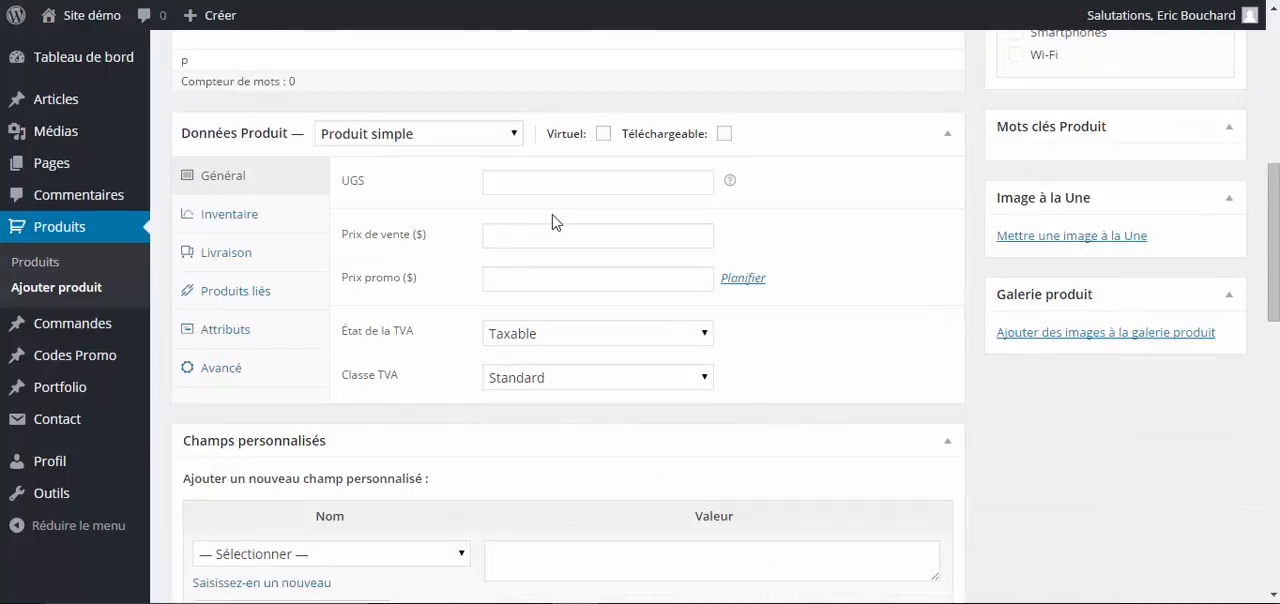
click(514, 226)
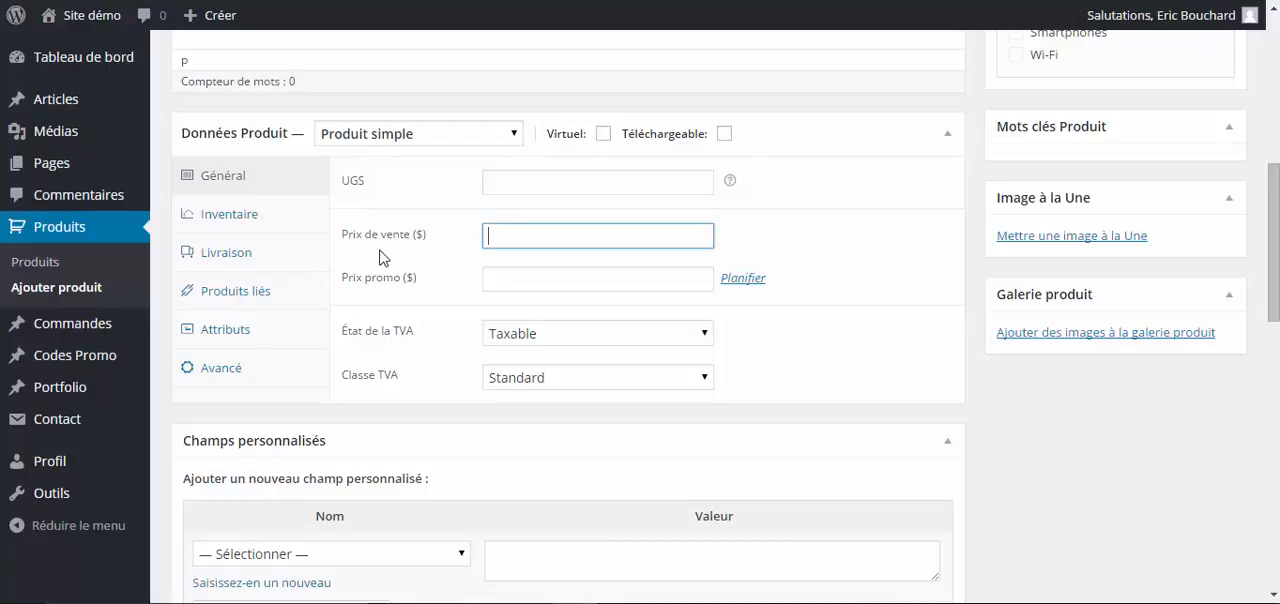
click(514, 283)
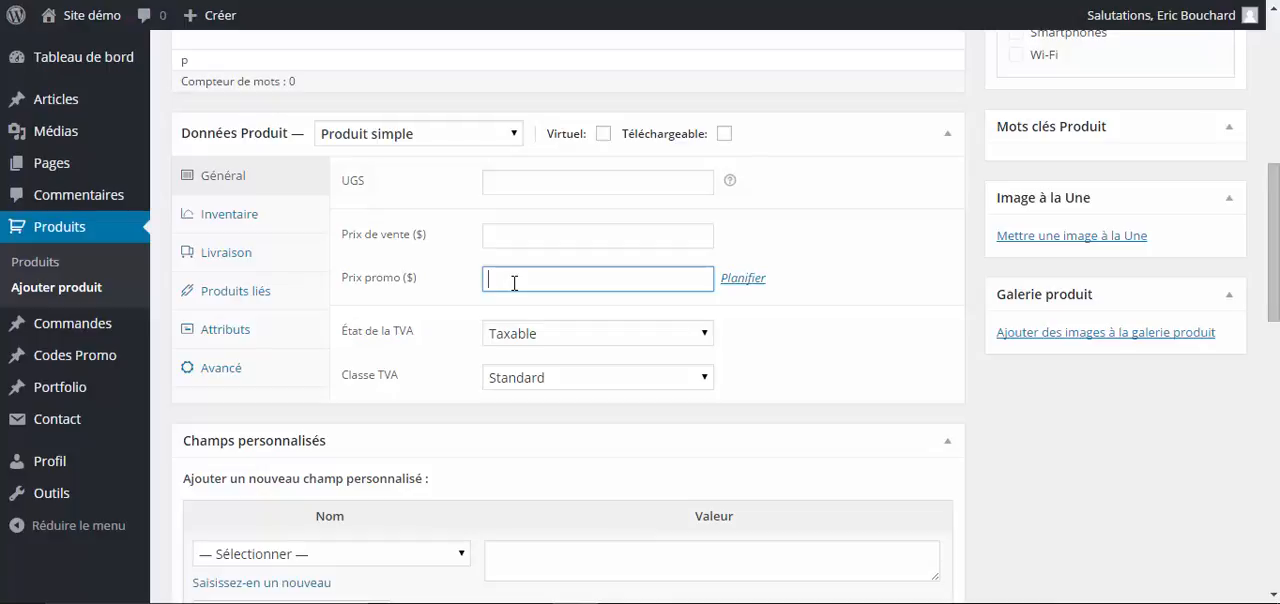
click(532, 341)
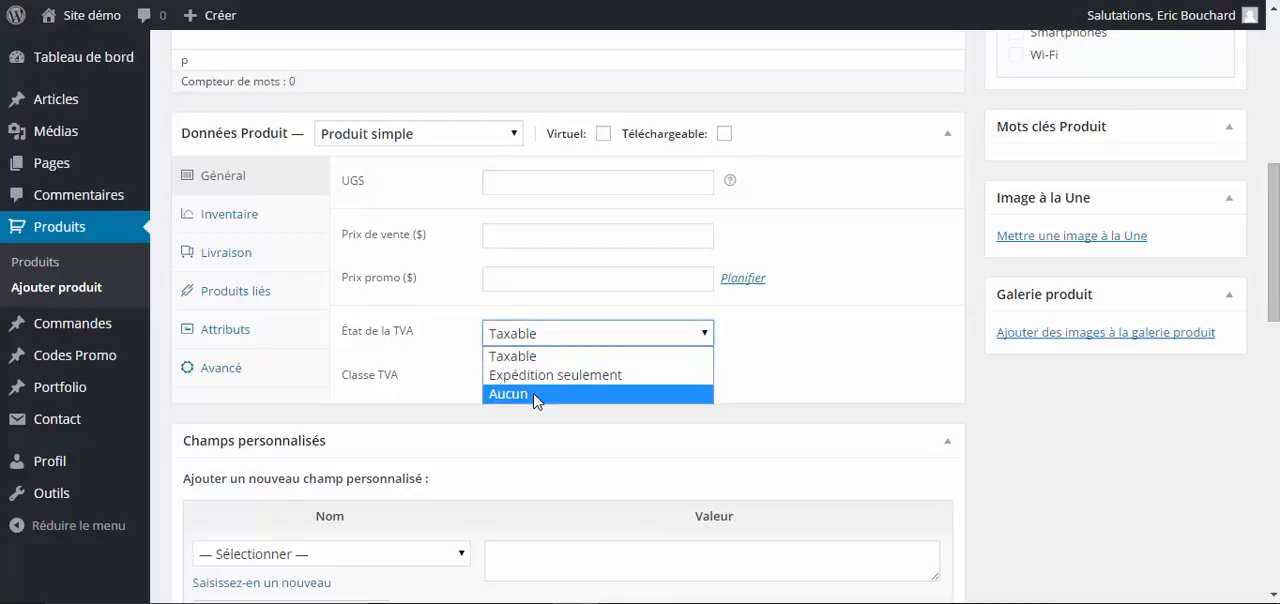
click(802, 214)
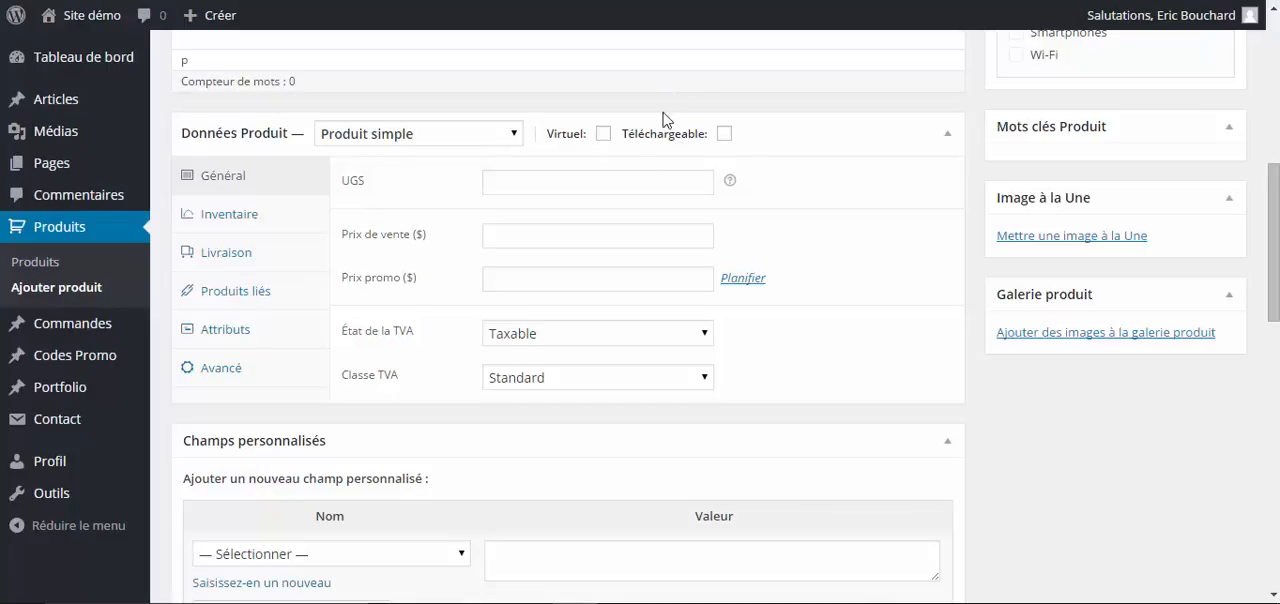
- Look through the whole new-product form, from the product name down to the short description editor and Fusion page options
scroll(600, 286, up, 1)
scroll(626, 310, up, 5)
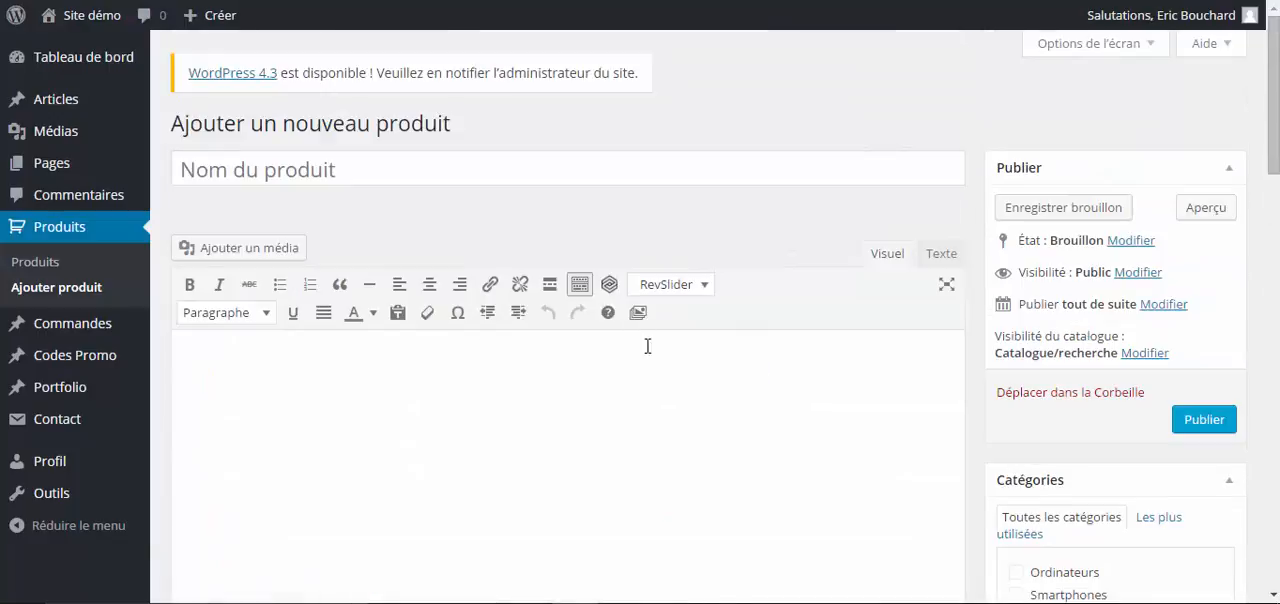
scroll(600, 250, down, 14)
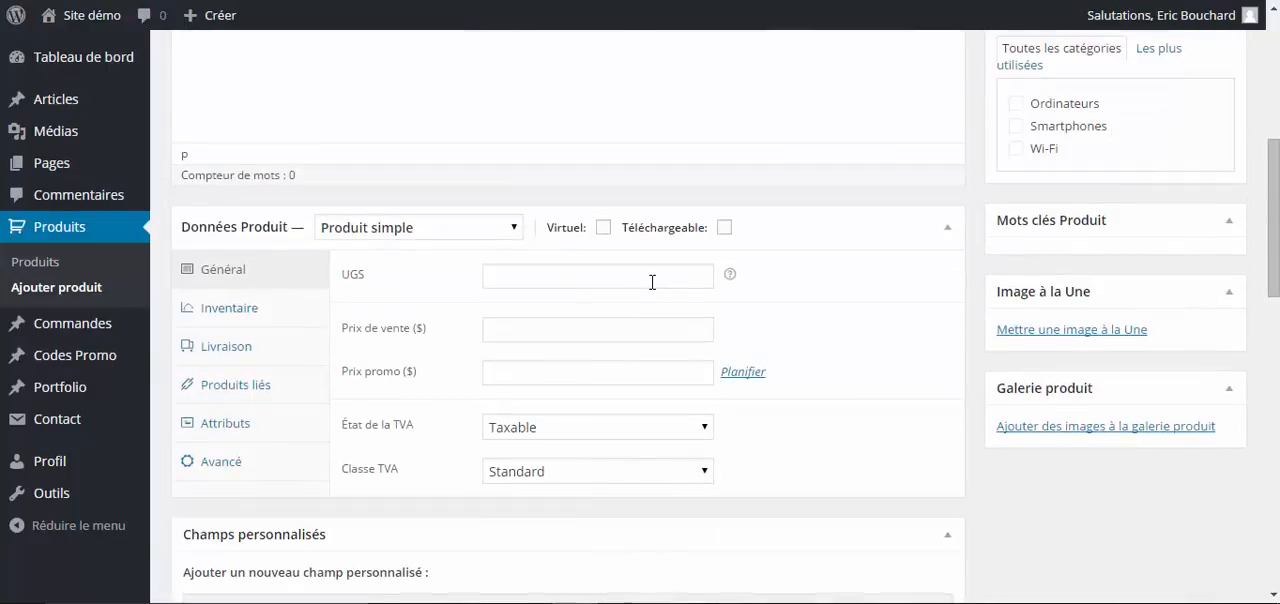
scroll(763, 309, down, 2)
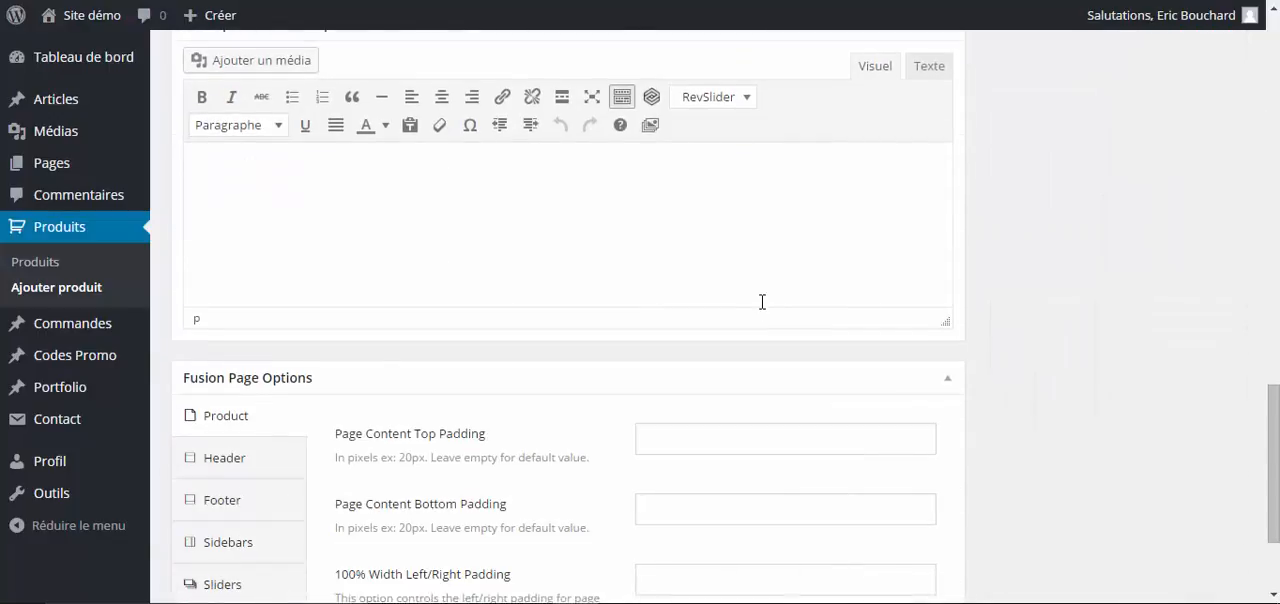
scroll(763, 305, down, 2)
scroll(763, 305, up, 4)
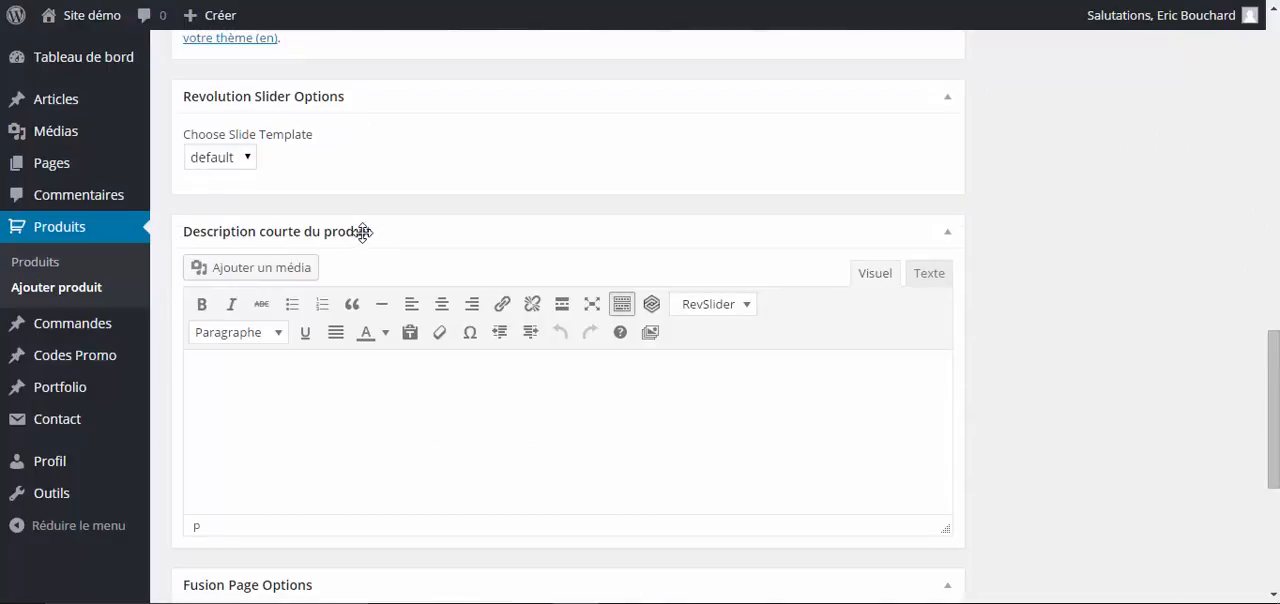
click(357, 405)
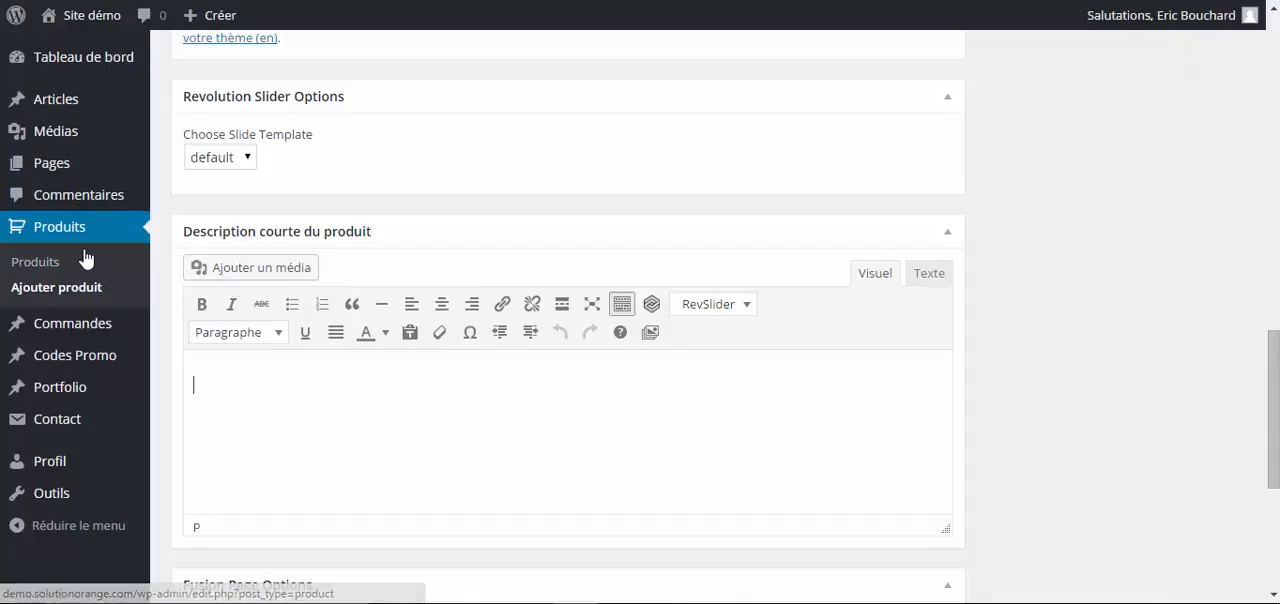
scroll(85, 262, up, 2)
mouse_move(47, 180)
mouse_move(68, 98)
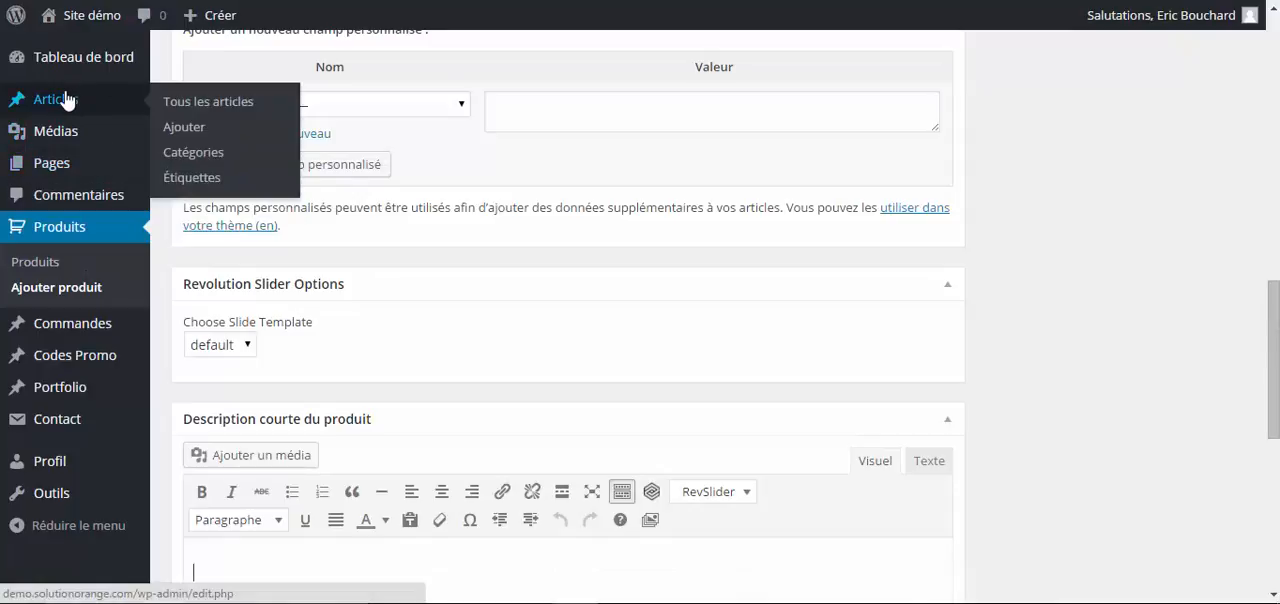